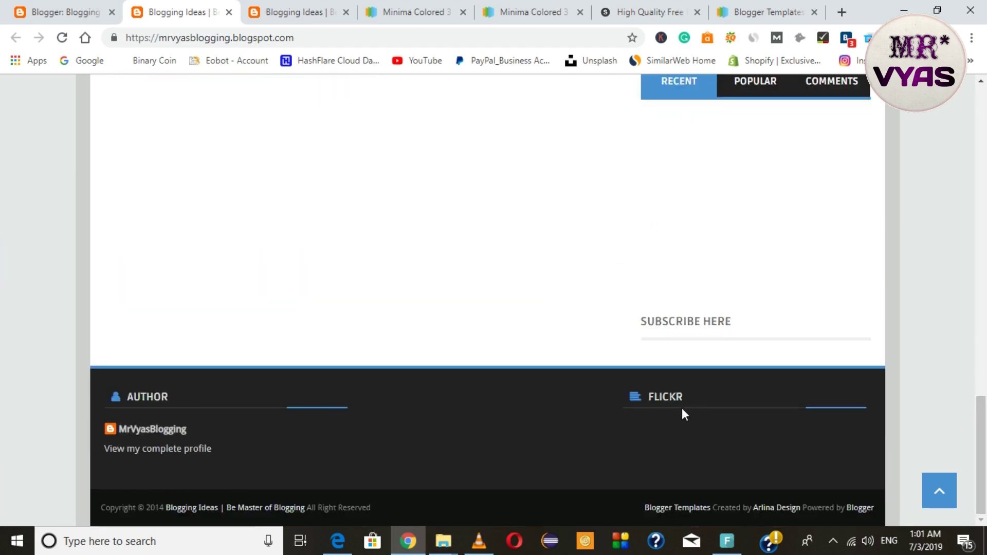
# Leave the theme's HTML editor and return to the Theme overview in Blogger
pyautogui.scroll(15, 152, 270)
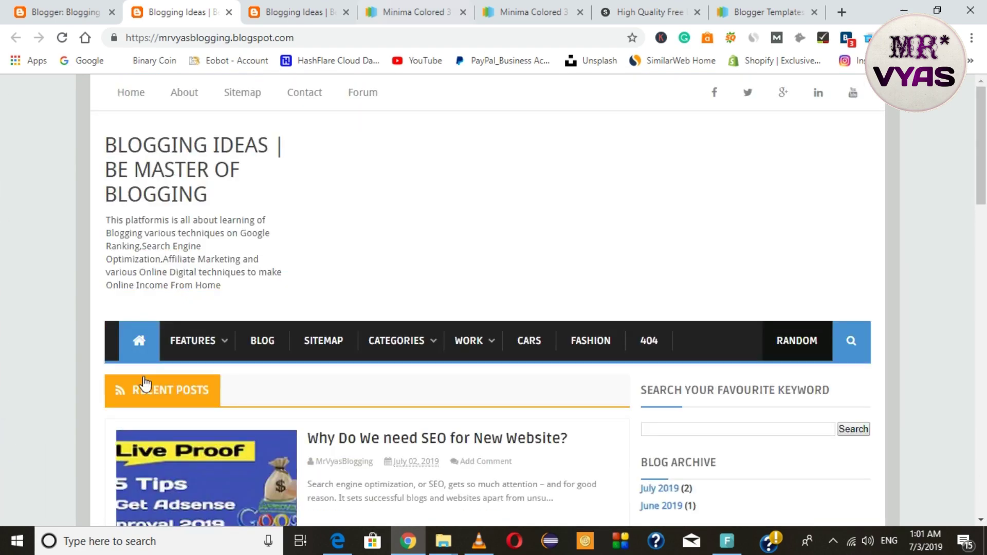
pyautogui.scroll(-3, 308, 266)
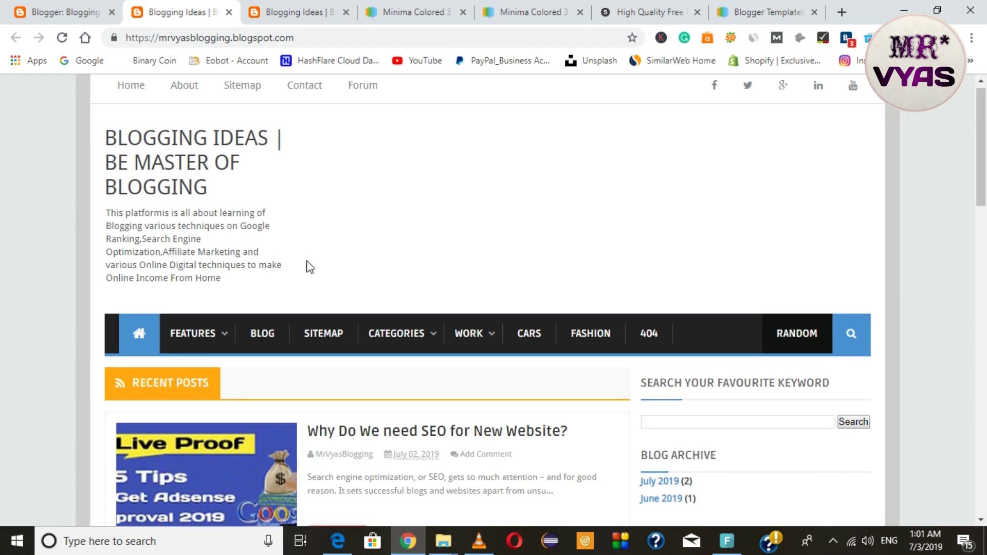
pyautogui.click(66, 16)
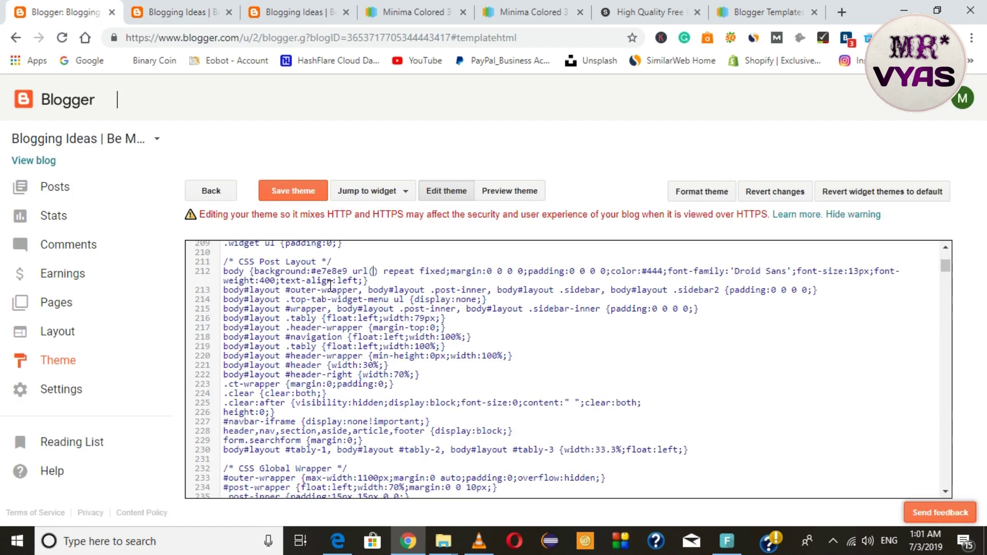
pyautogui.click(222, 195)
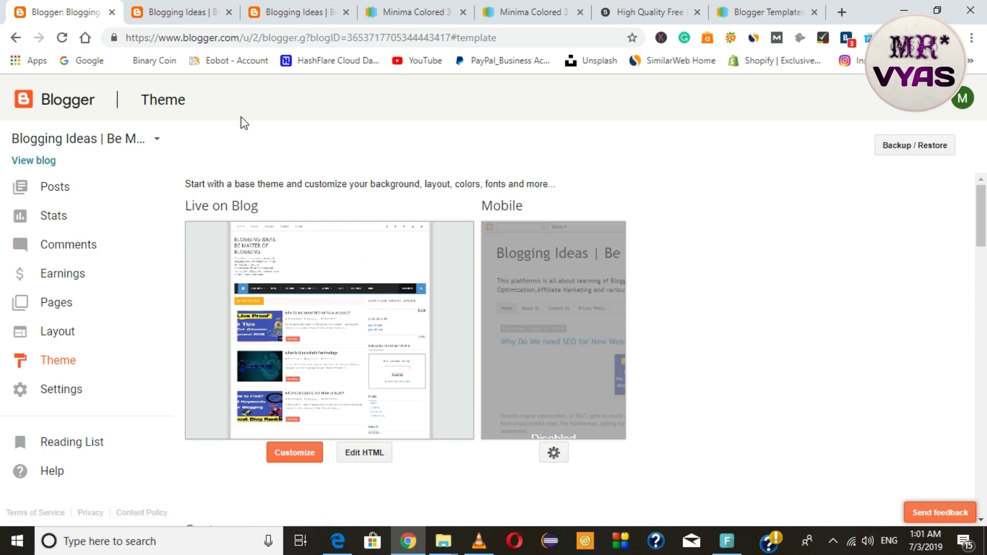
# Examine the live blog's home page, including its header, menu, recent posts and sidebar widgets
pyautogui.click(180, 12)
pyautogui.scroll(3, 372, 358)
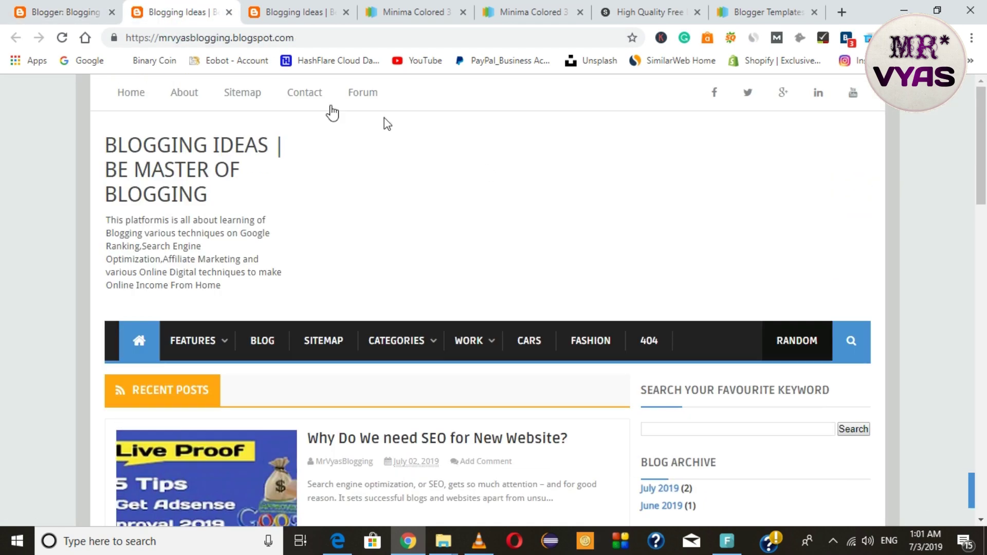
pyautogui.scroll(-1, 826, 366)
pyautogui.scroll(-4, 771, 370)
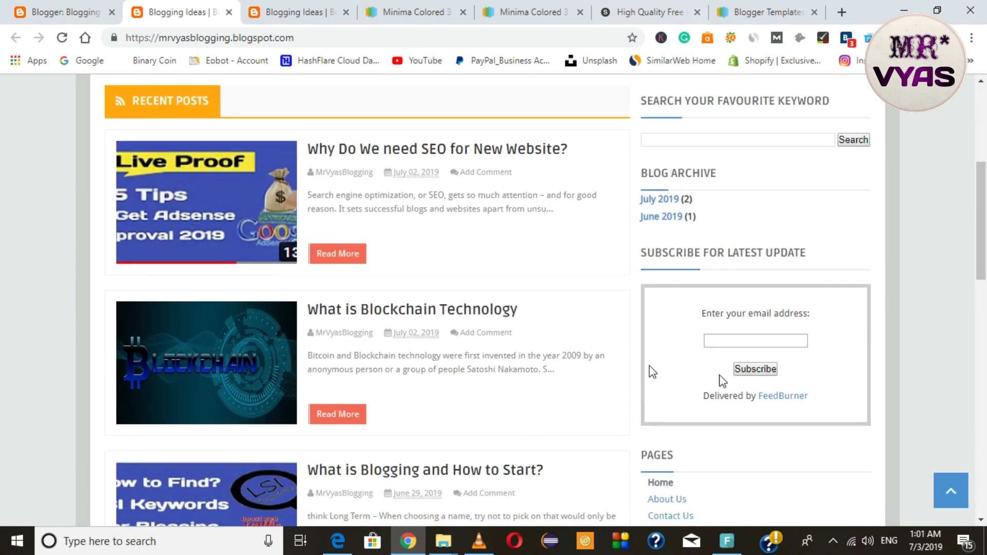
pyautogui.scroll(5, 595, 359)
pyautogui.scroll(-1, 682, 388)
pyautogui.scroll(-3, 681, 388)
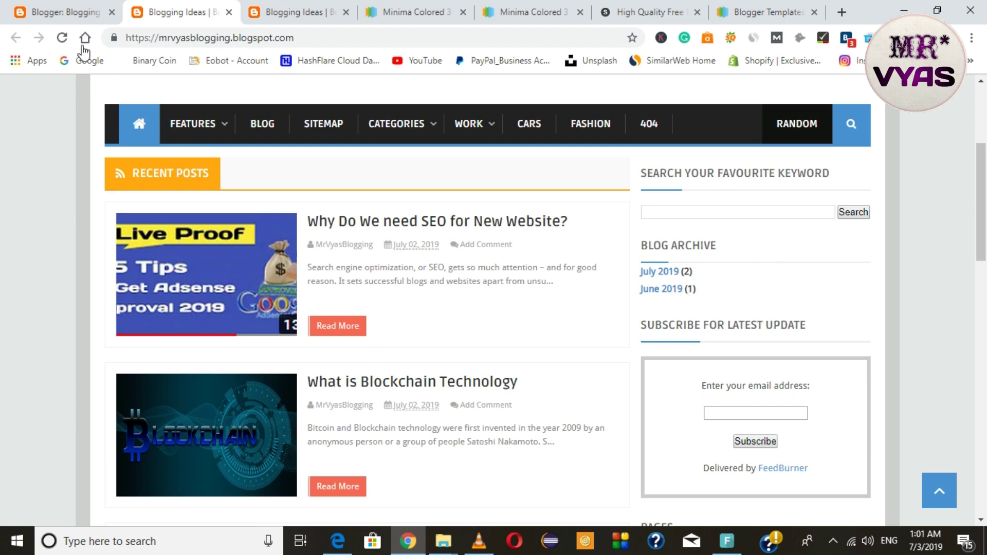
# Open the blog's Layout page and look through its gadget sections, from the header to the sidebar
pyautogui.click(56, 14)
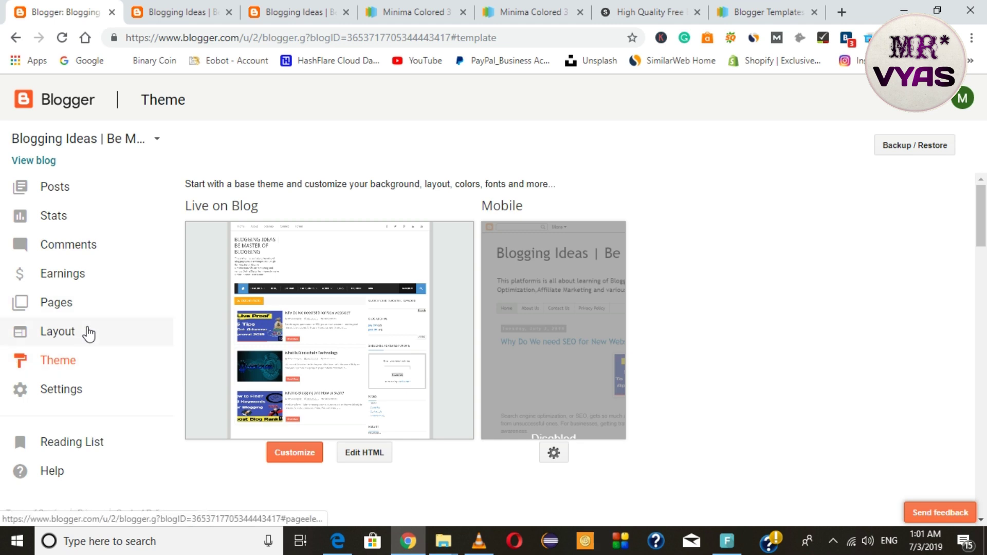
pyautogui.click(65, 336)
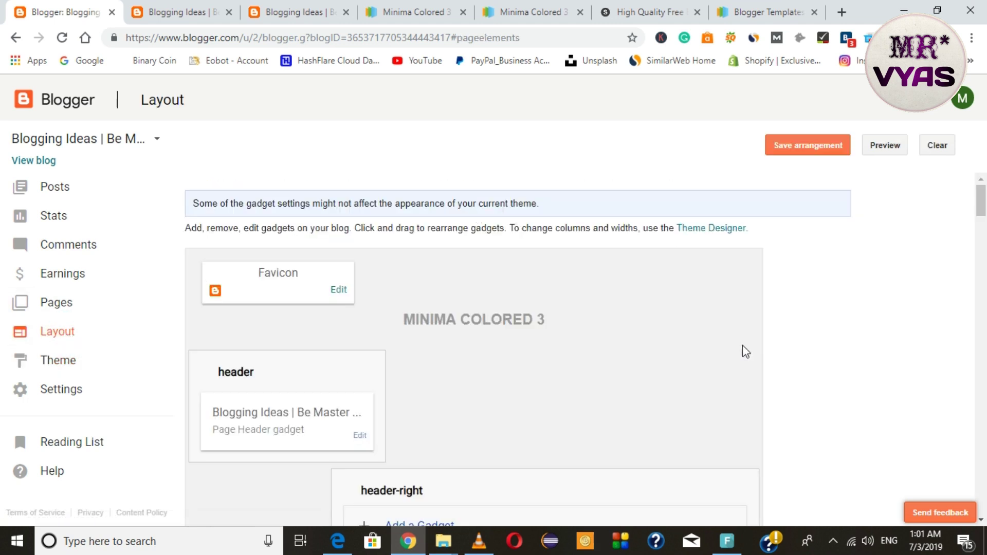
pyautogui.scroll(-8, 748, 367)
pyautogui.scroll(5, 748, 367)
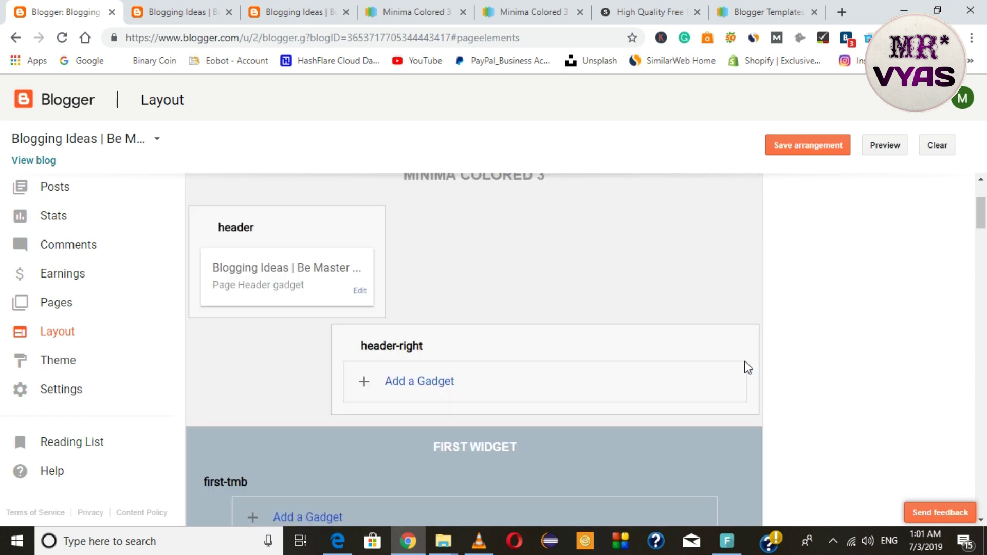
pyautogui.scroll(3, 749, 368)
pyautogui.scroll(-10, 749, 368)
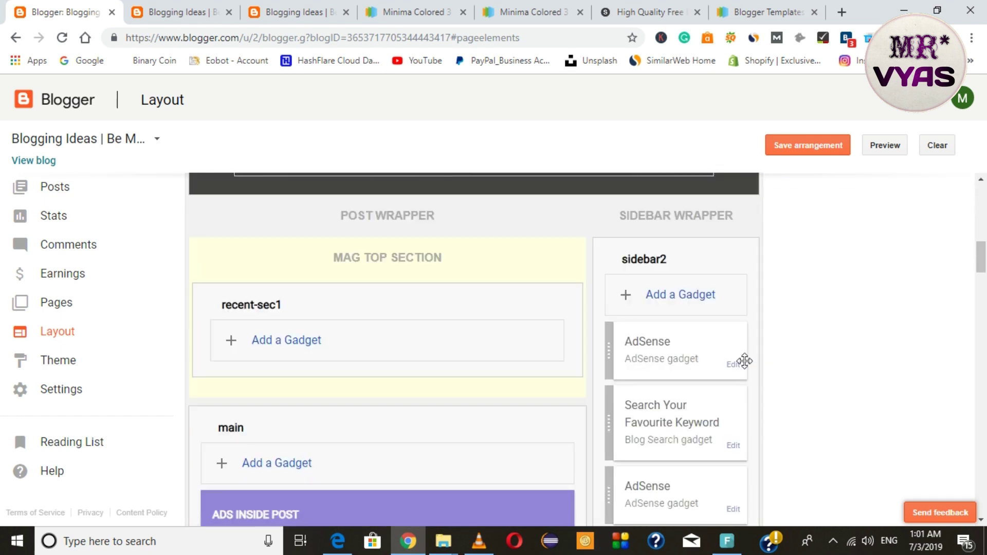
pyautogui.scroll(-6, 745, 361)
pyautogui.scroll(12, 745, 362)
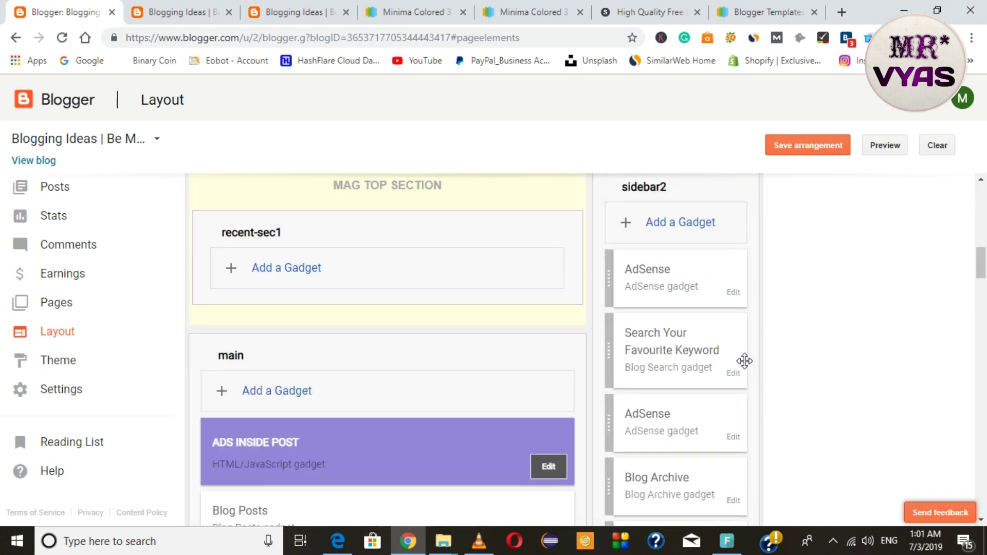
pyautogui.scroll(5, 744, 361)
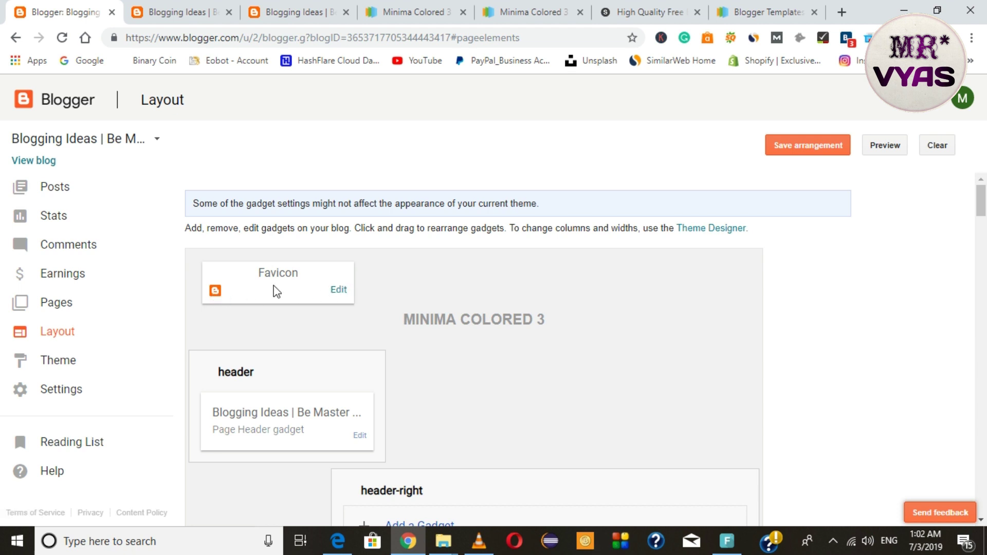
pyautogui.scroll(-3, 277, 292)
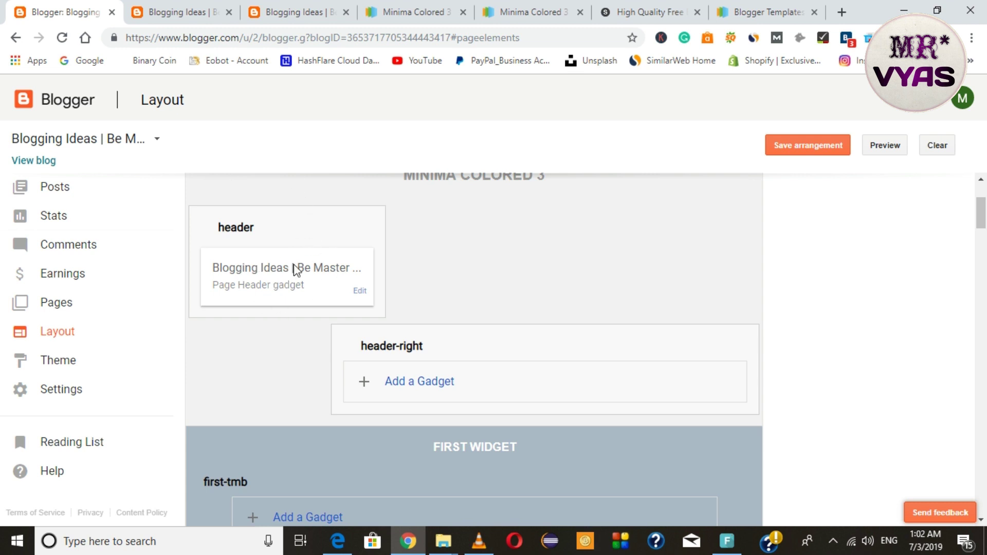
# Compare the live blog's header with the header in the Minima Colored 3 live preview
pyautogui.click(174, 12)
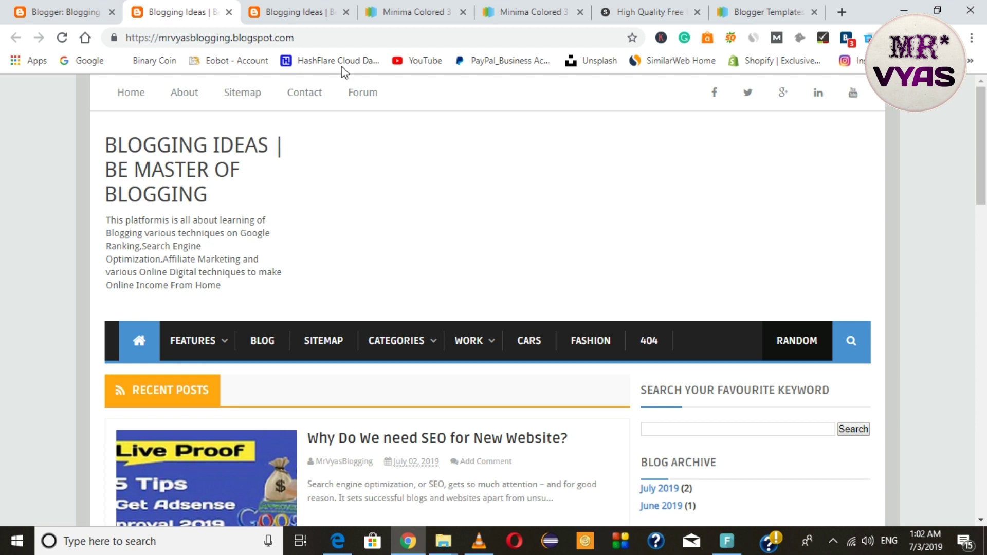
pyautogui.click(529, 13)
pyautogui.scroll(10, 411, 311)
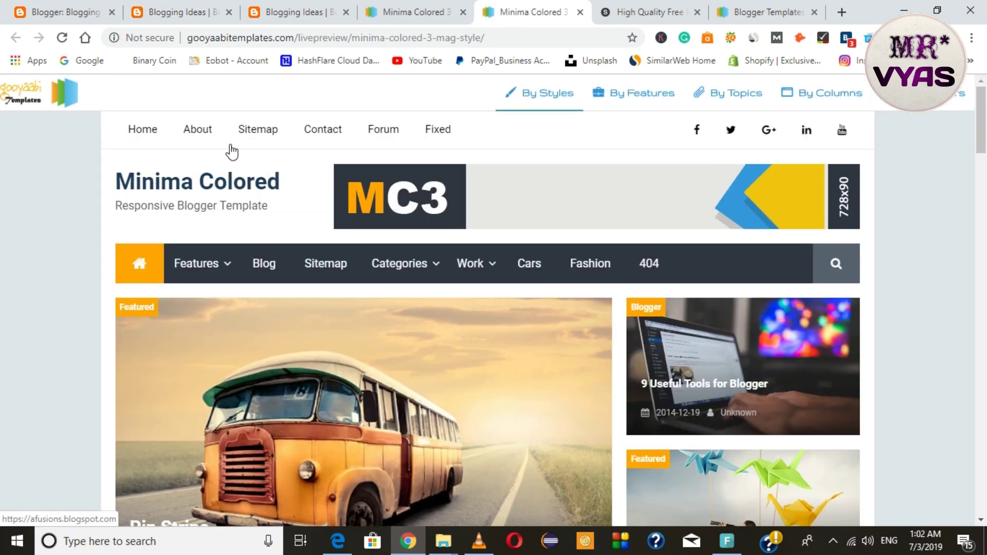
# Open the page header gadget's settings from the blog layout and clear the blog description
pyautogui.click(33, 7)
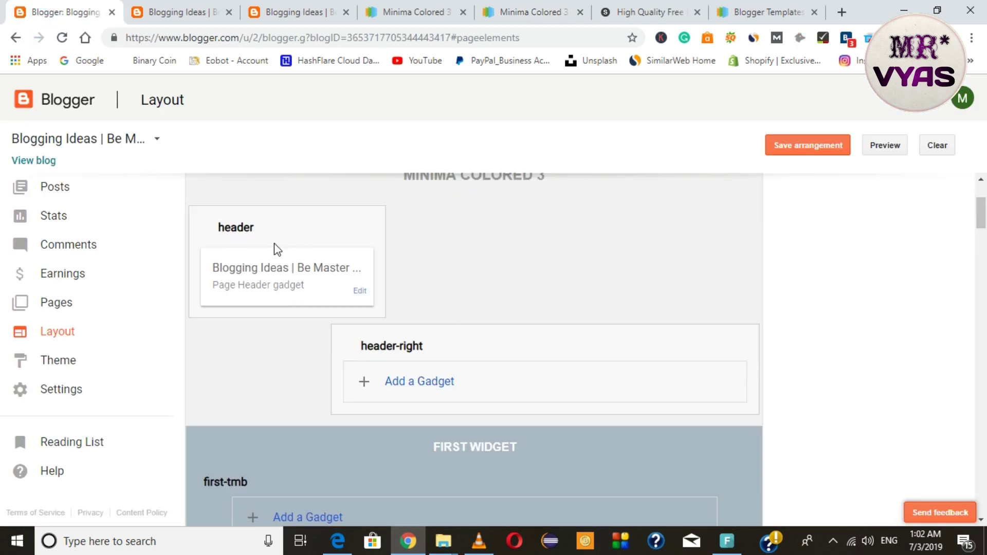
pyautogui.click(358, 294)
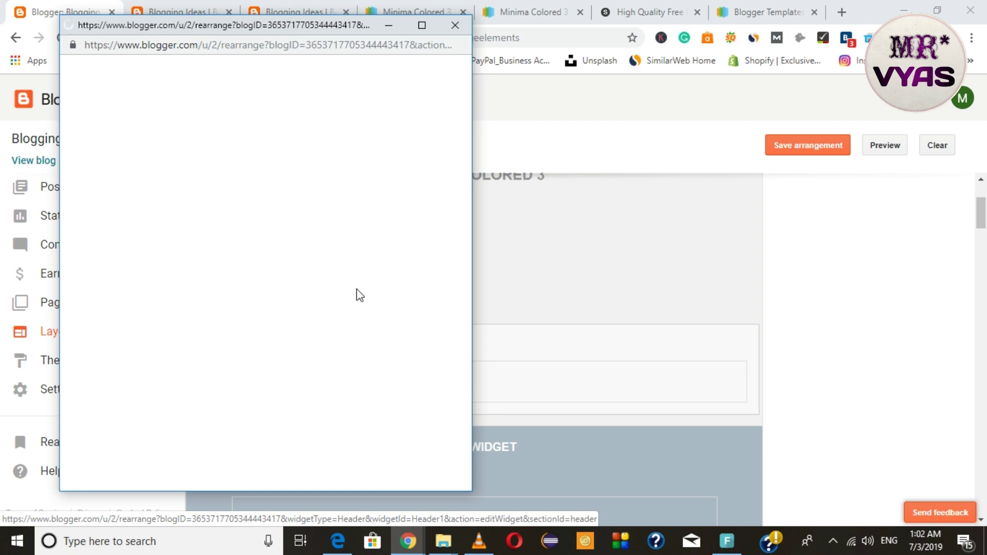
pyautogui.click(325, 235)
pyautogui.hotkey('ctrl', 'a')
pyautogui.press('BackSpace')
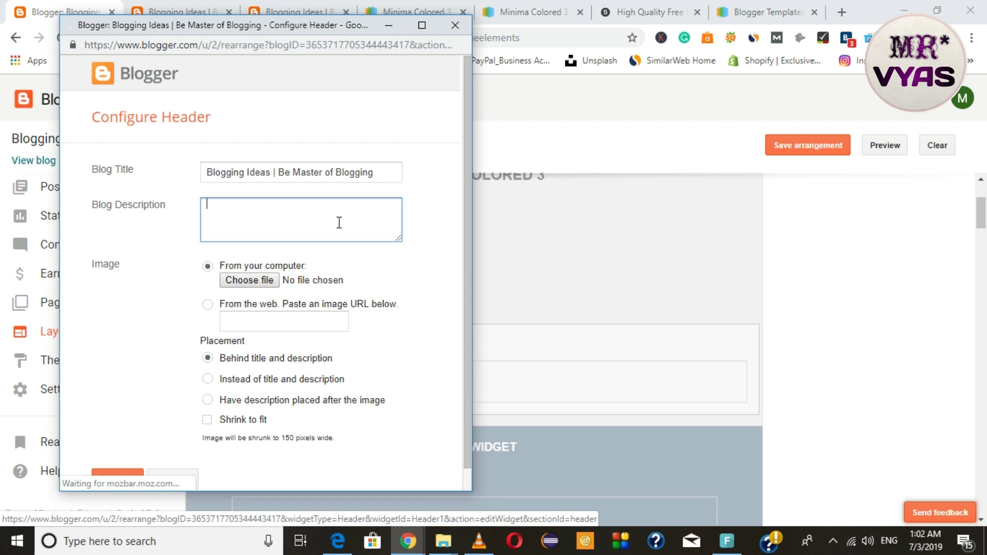
# Upload the MR VYAS logo from the computer as the header image
pyautogui.click(261, 282)
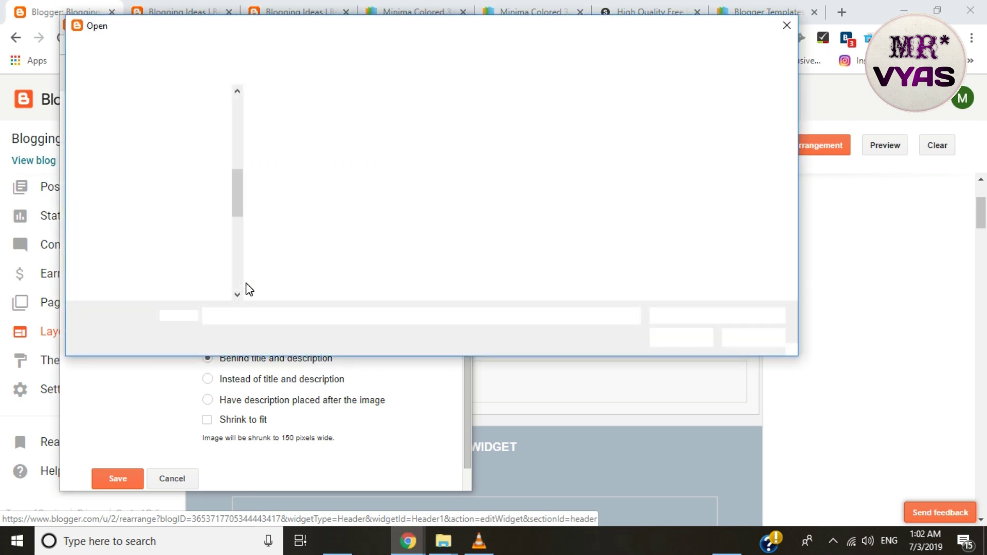
pyautogui.click(309, 50)
pyautogui.click(362, 49)
pyautogui.click(372, 129)
pyautogui.click(653, 337)
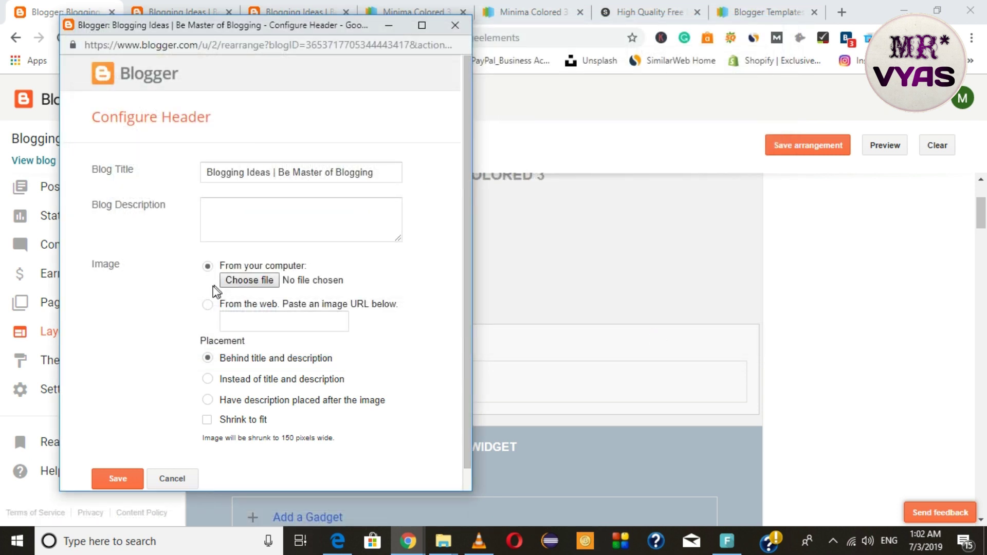
# Set the logo's placement to "Instead of title and description" and save the header and the layout arrangement
pyautogui.scroll(-2, 283, 288)
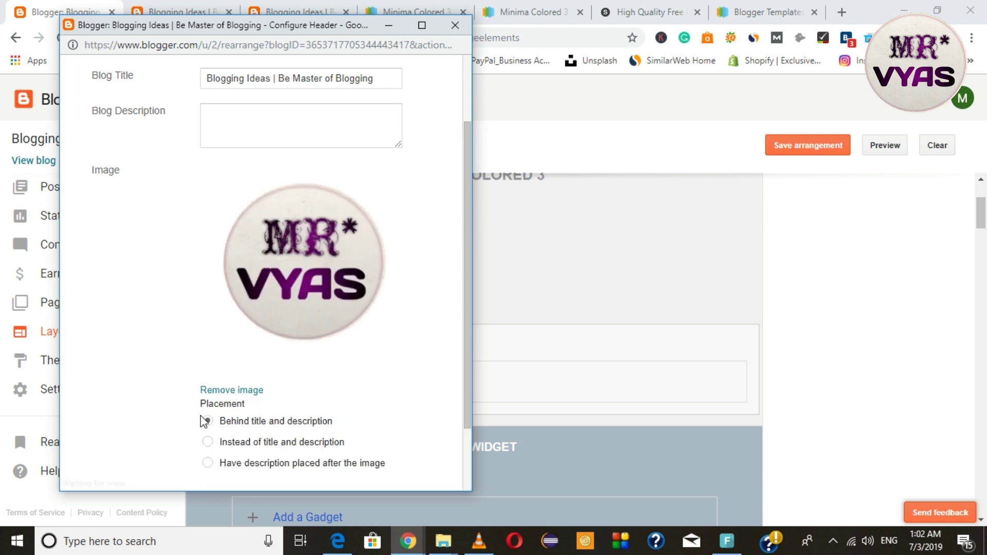
pyautogui.scroll(-2, 216, 375)
pyautogui.click(211, 357)
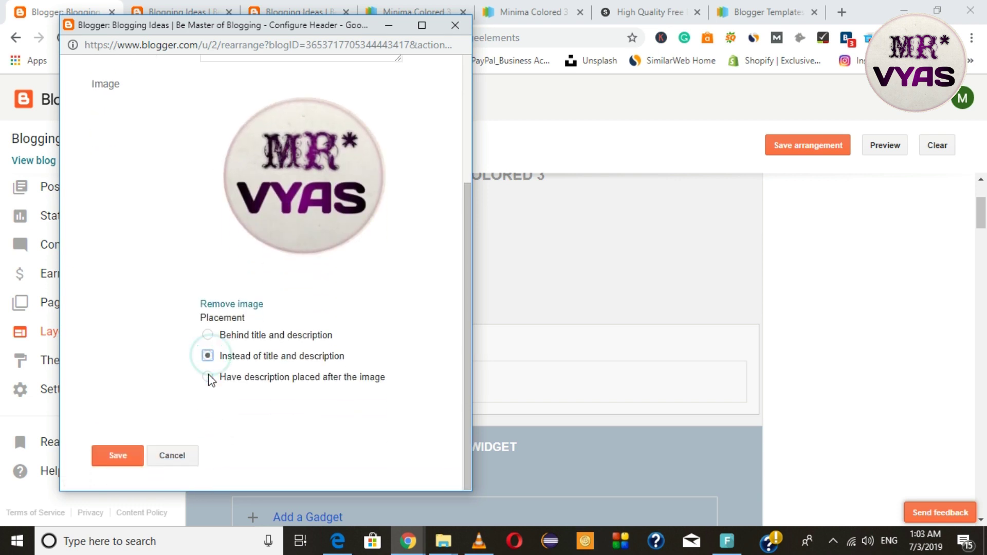
pyautogui.click(115, 458)
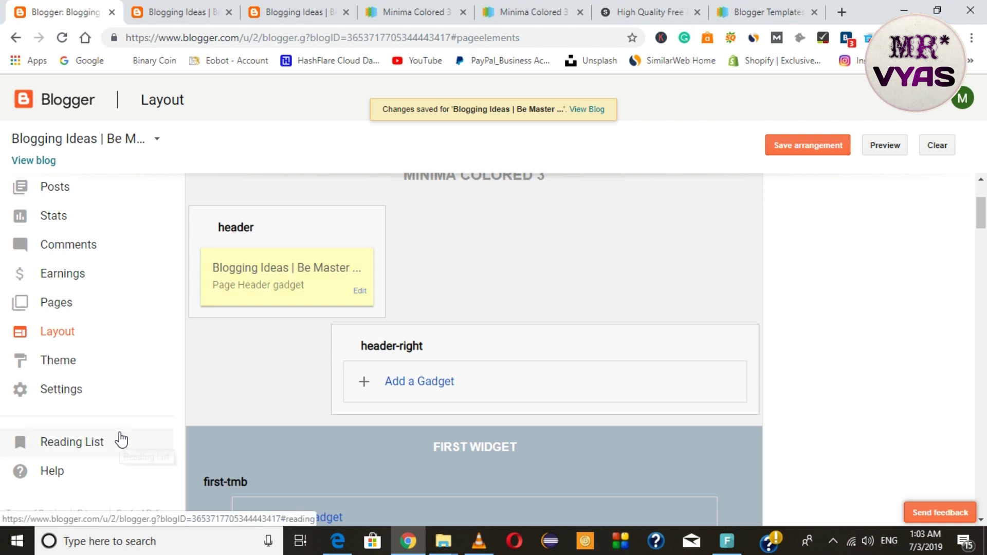
pyautogui.click(828, 147)
# Reload the live blog to check the header logo and compare it with the header-right section in the layout
pyautogui.click(150, 4)
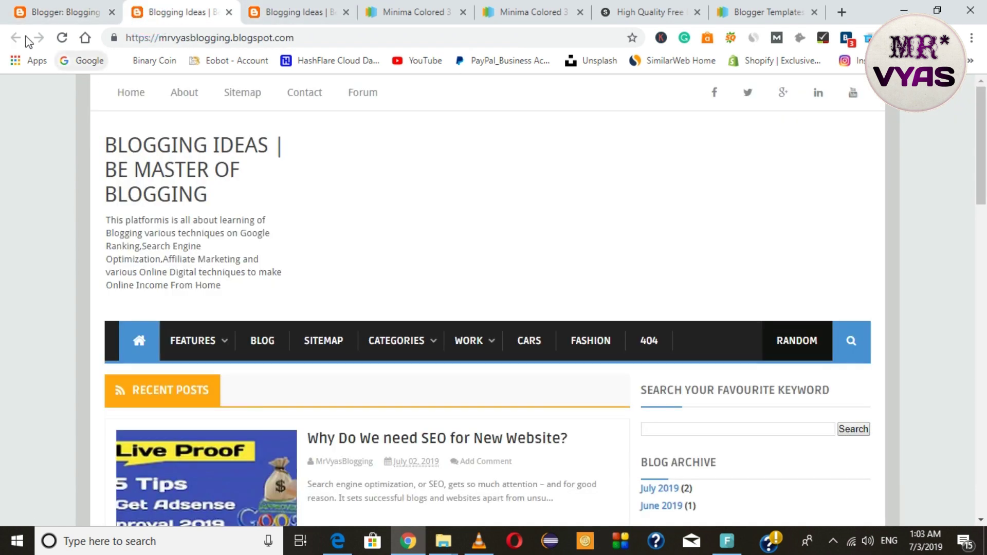
pyautogui.click(62, 38)
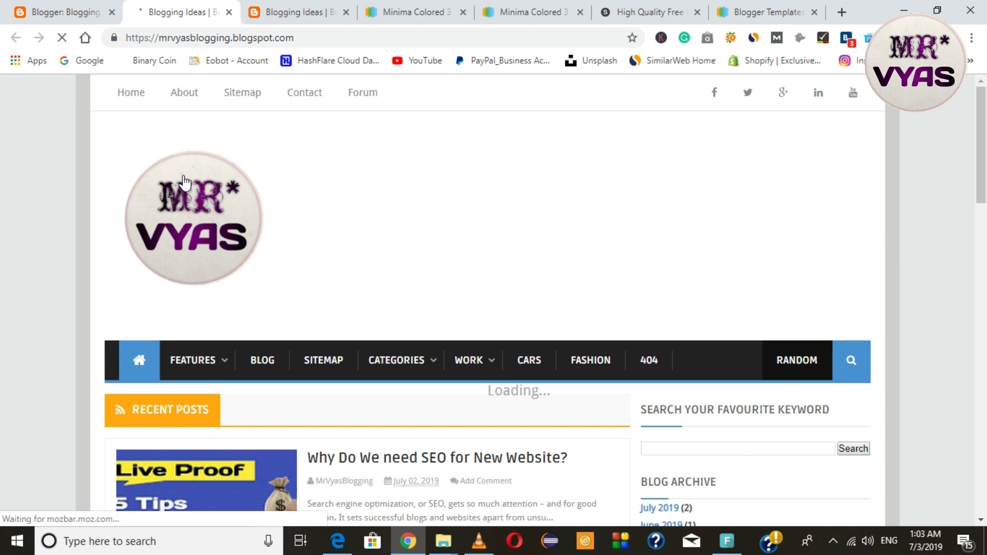
pyautogui.click(41, 2)
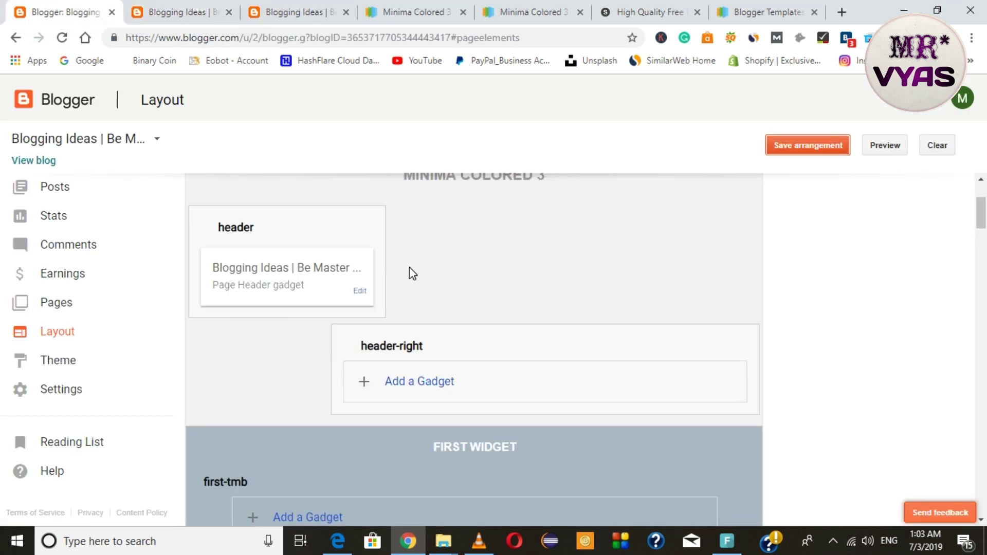
pyautogui.scroll(-3, 409, 270)
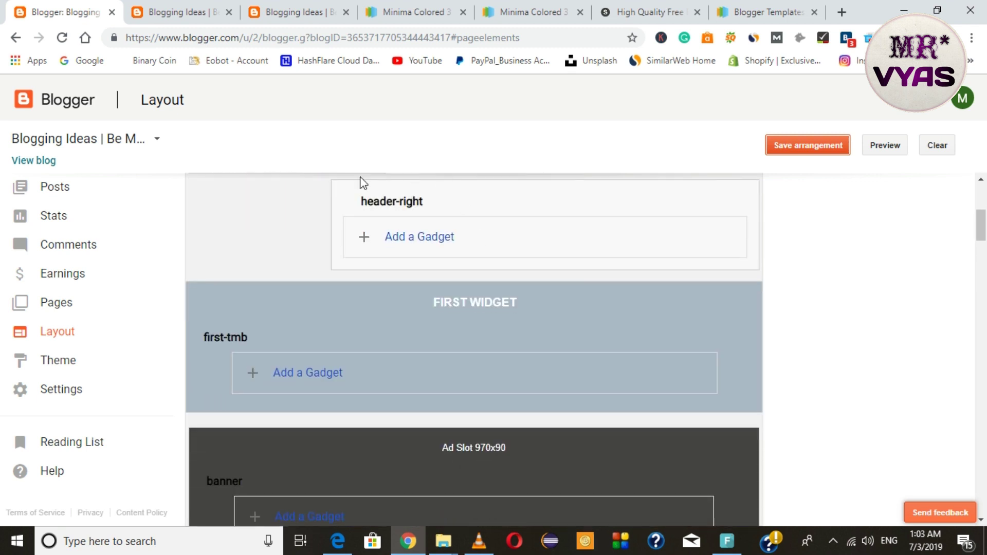
pyautogui.click(175, 12)
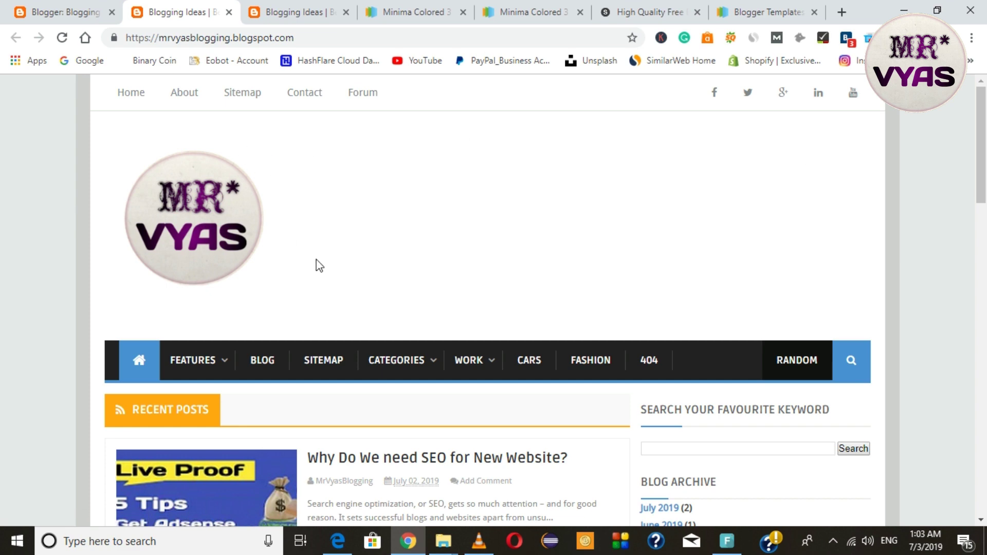
# Compare the 728x90 header ad banner in the Minima Colored 3 template preview with the live blog's header
pyautogui.click(416, 12)
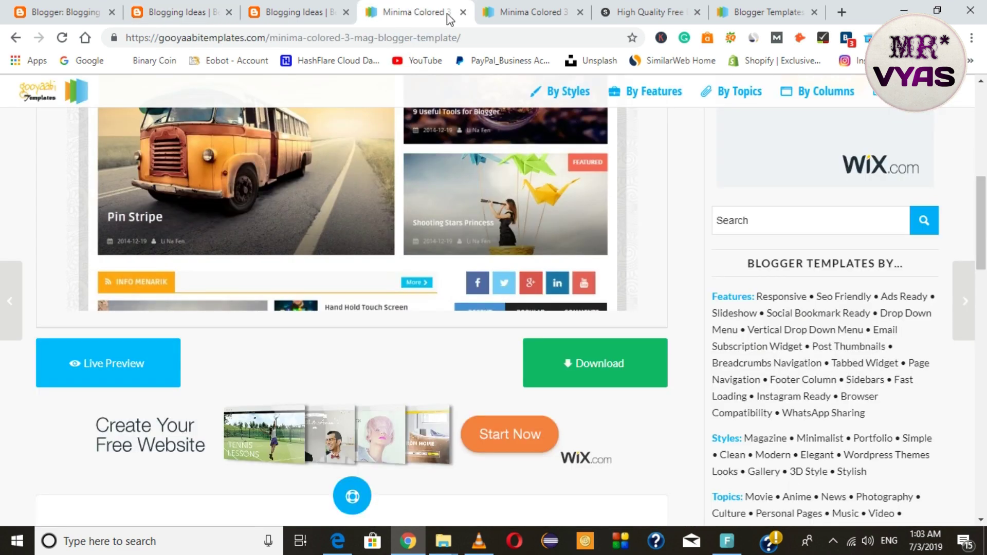
pyautogui.scroll(10, 378, 187)
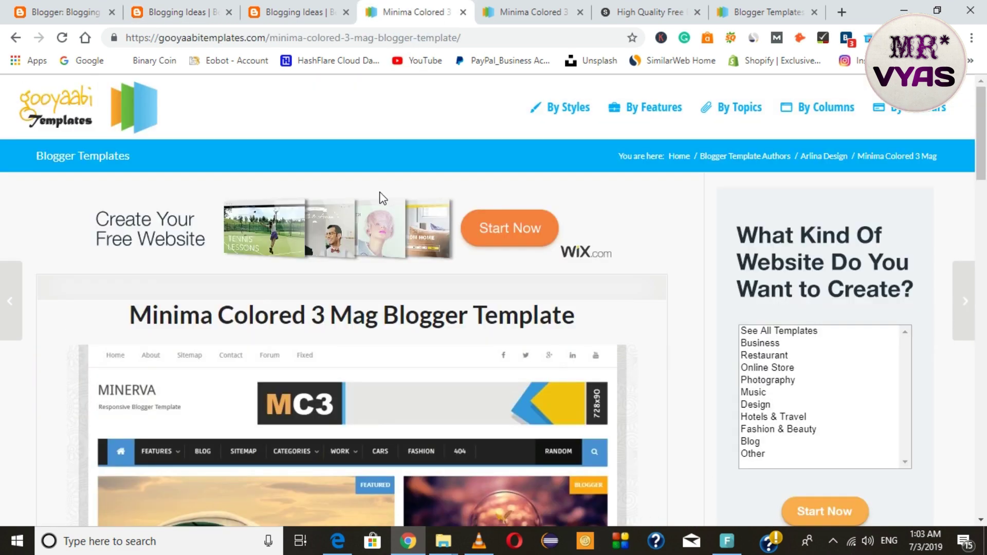
pyautogui.click(517, 14)
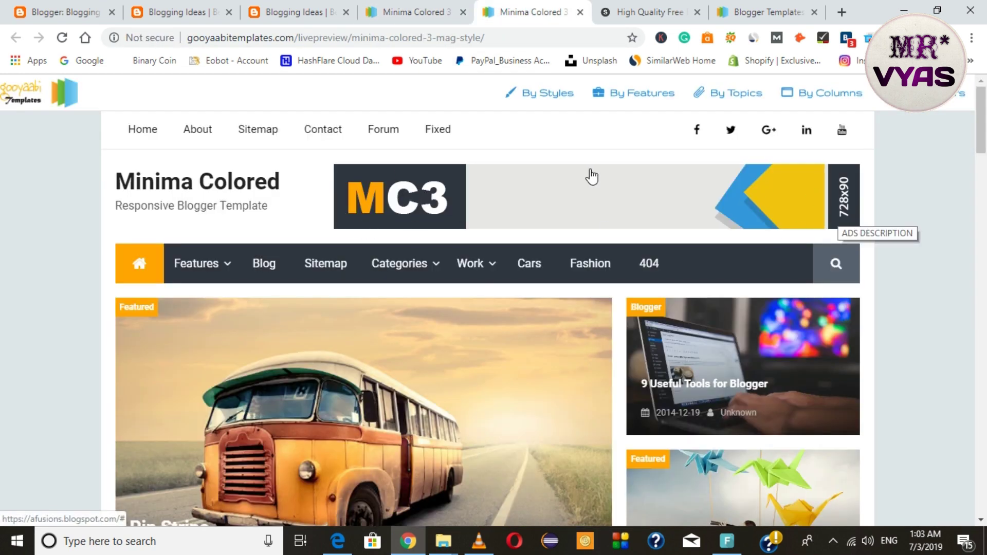
pyautogui.click(170, 11)
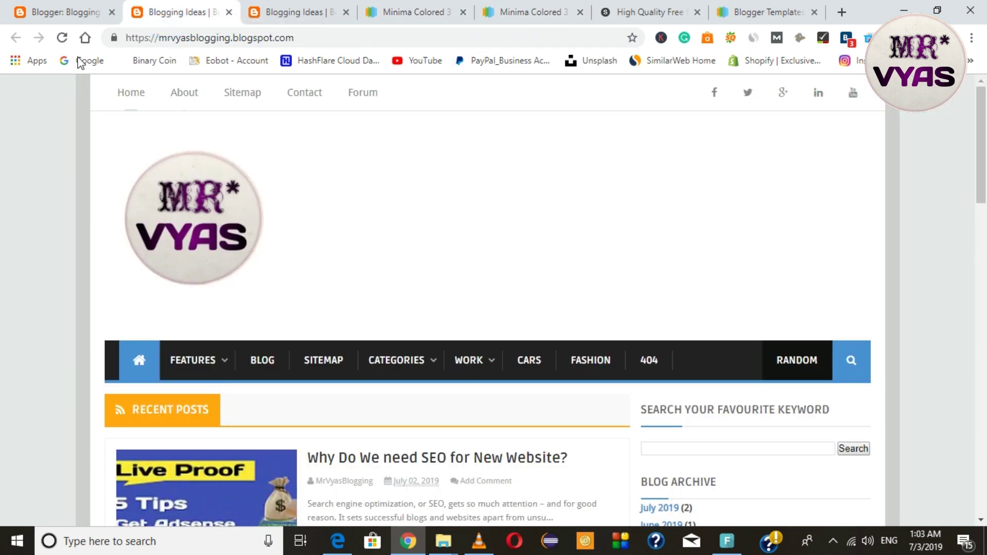
# Add an HTML/JavaScript gadget with empty title and content to the header-right section of the layout and save it
pyautogui.click(64, 14)
pyautogui.click(443, 239)
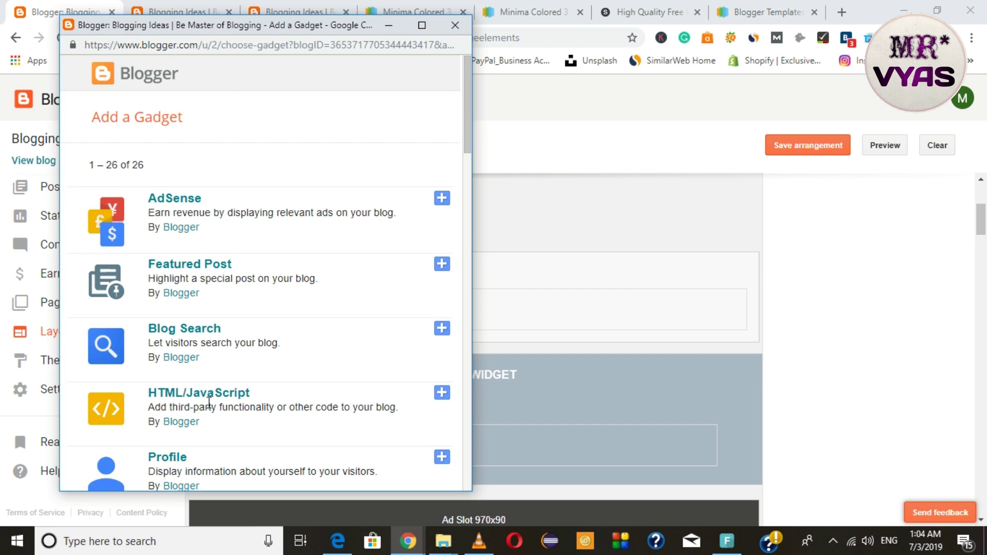
pyautogui.click(443, 393)
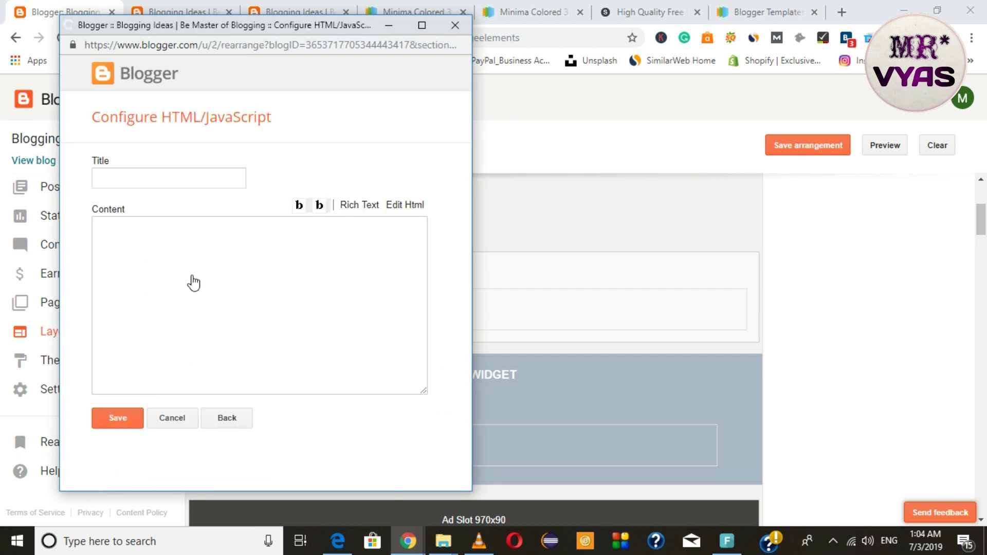
pyautogui.click(124, 227)
pyautogui.click(123, 225)
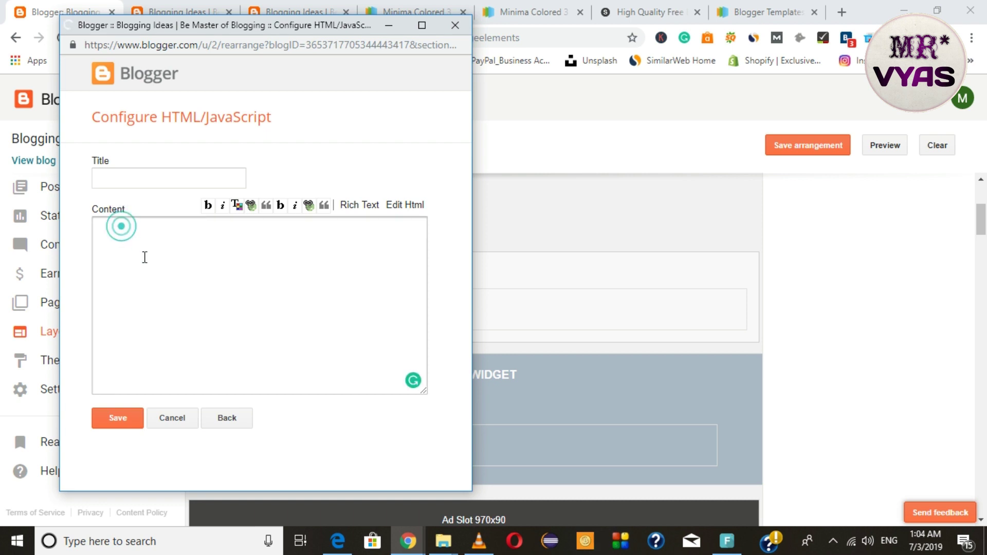
pyautogui.click(212, 344)
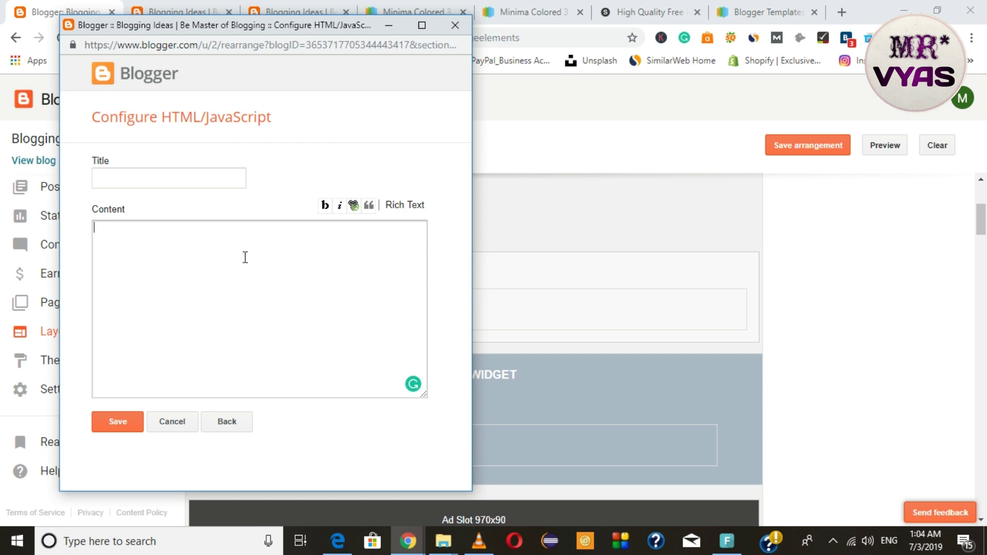
pyautogui.click(118, 427)
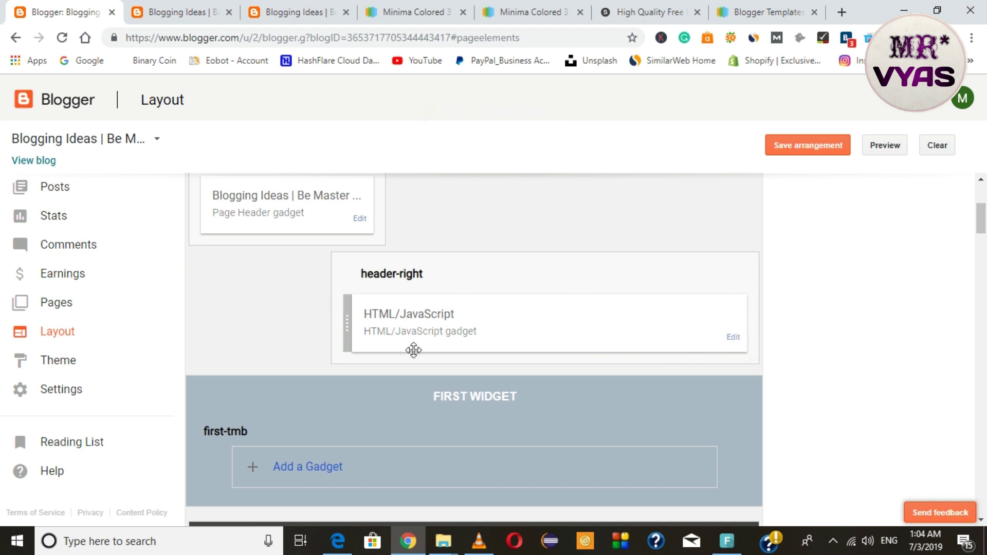
# Compare the header banner and featured posts area of the Minima Colored 3 preview with the layout's header-right and first-tmb sections
pyautogui.click(514, 13)
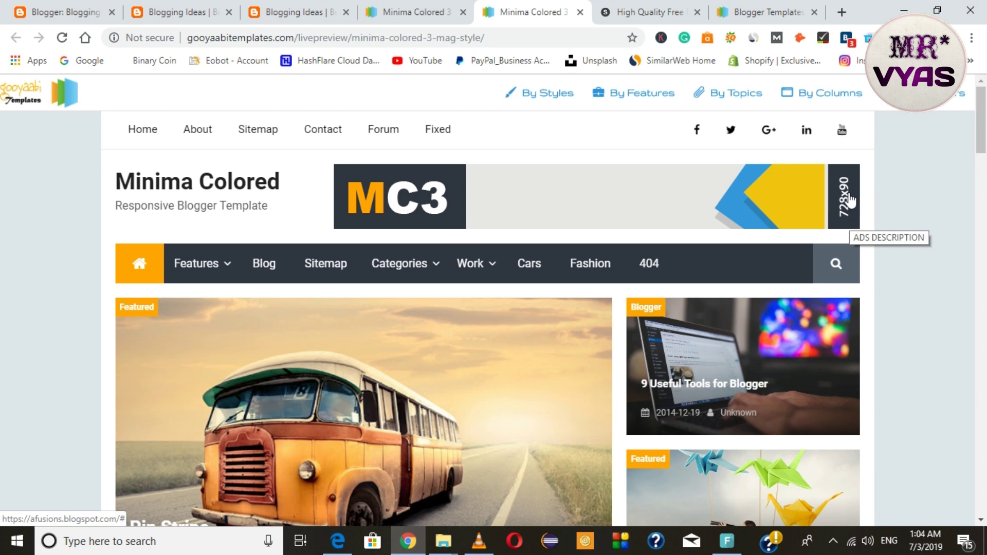
pyautogui.click(46, 10)
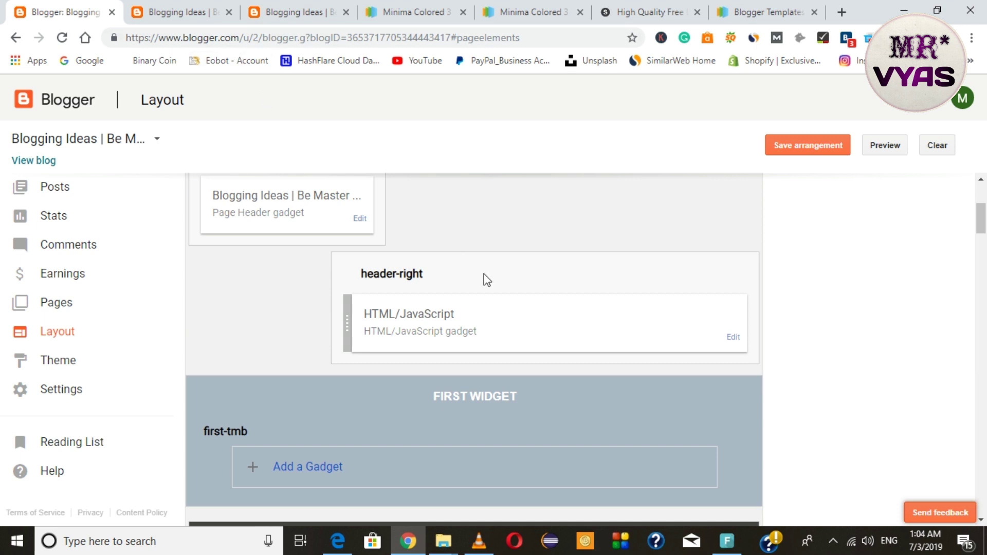
pyautogui.scroll(-4, 486, 280)
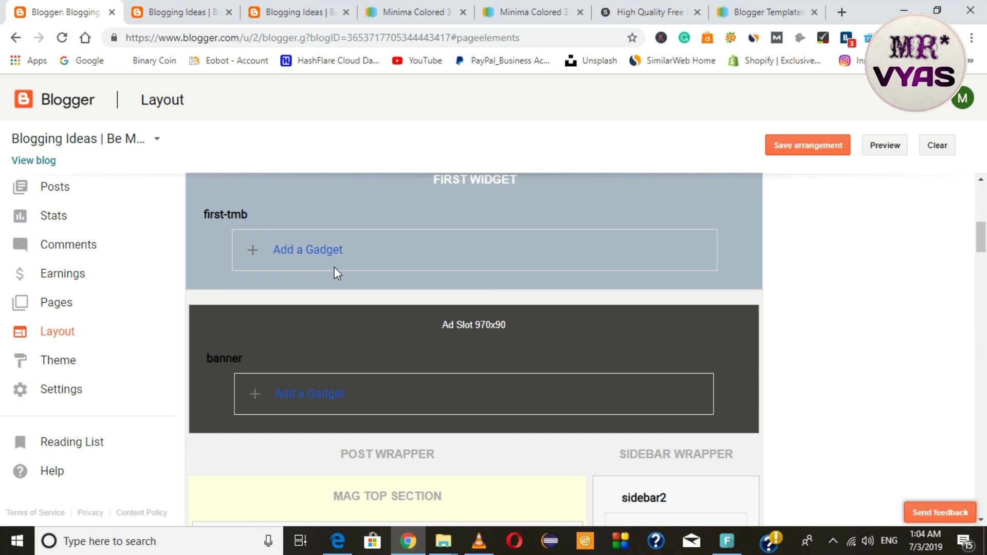
pyautogui.scroll(3, 337, 273)
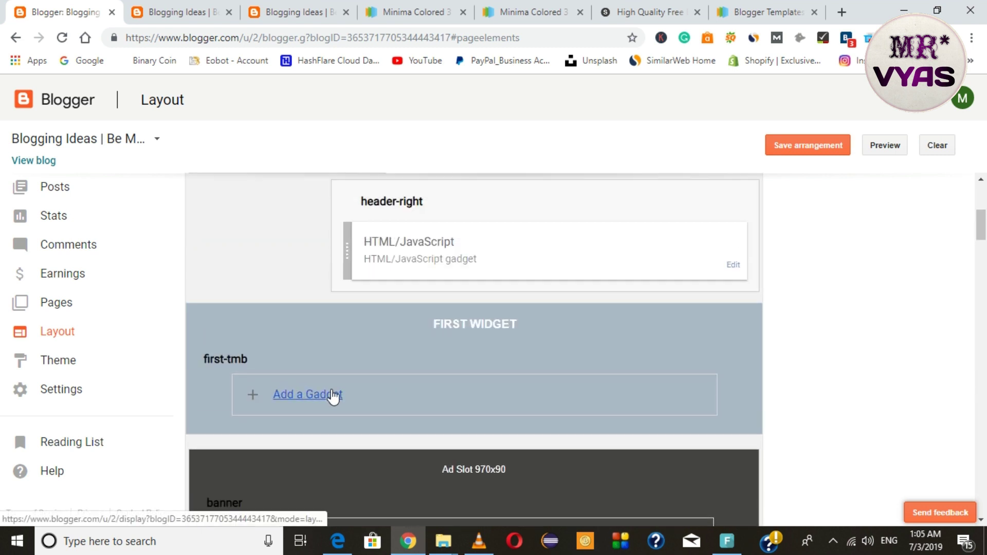
pyautogui.scroll(-5, 299, 380)
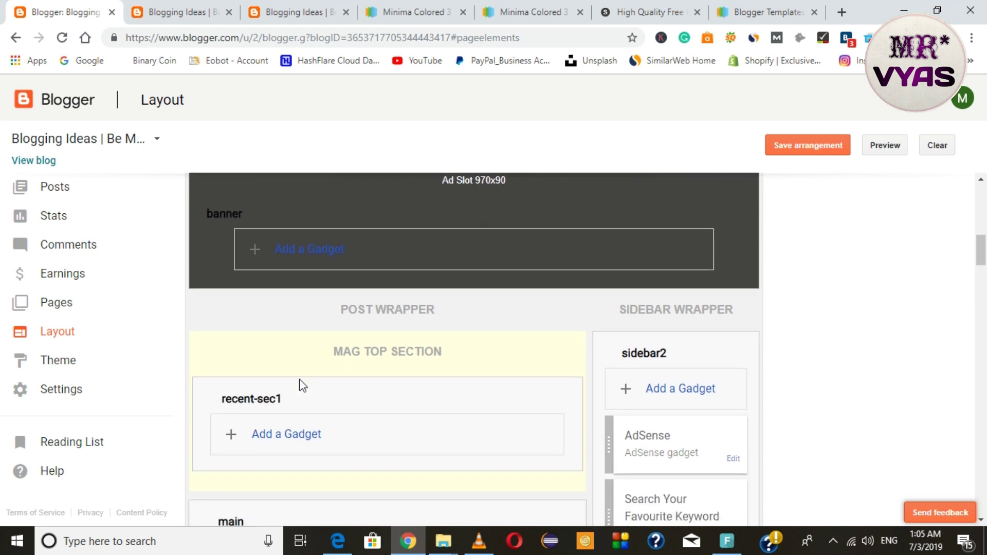
pyautogui.scroll(-4, 303, 387)
pyautogui.scroll(8, 302, 387)
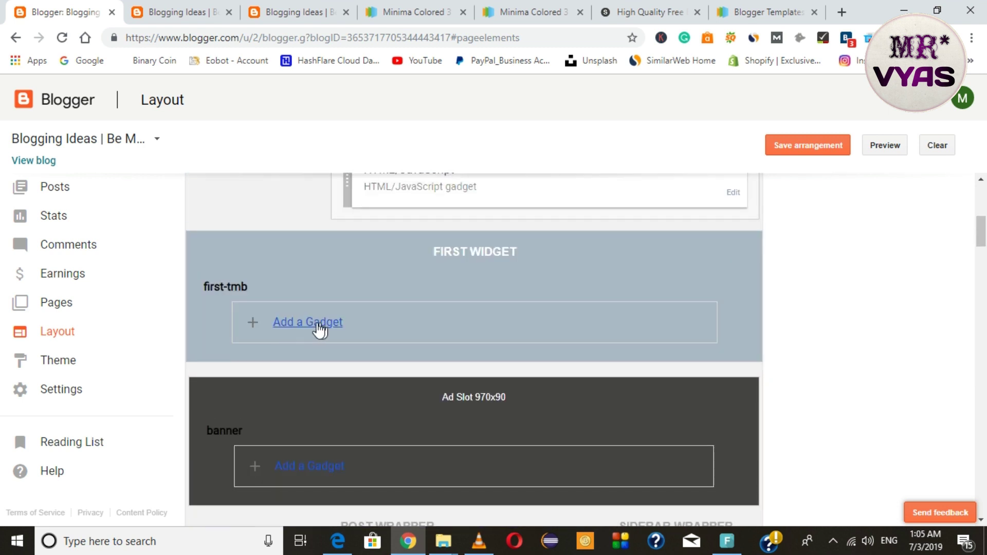
pyautogui.click(520, 18)
pyautogui.scroll(-4, 467, 297)
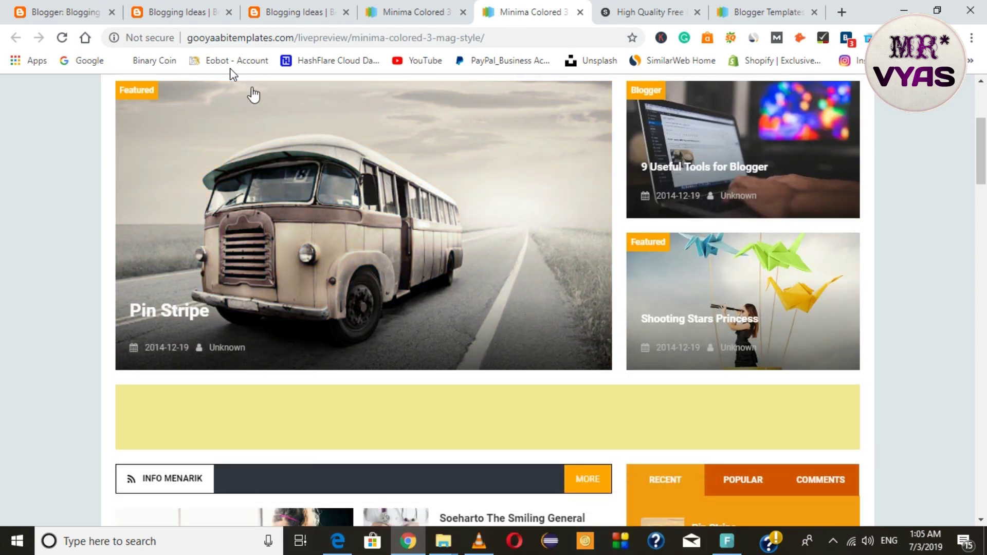
pyautogui.click(75, 10)
pyautogui.scroll(3, 360, 366)
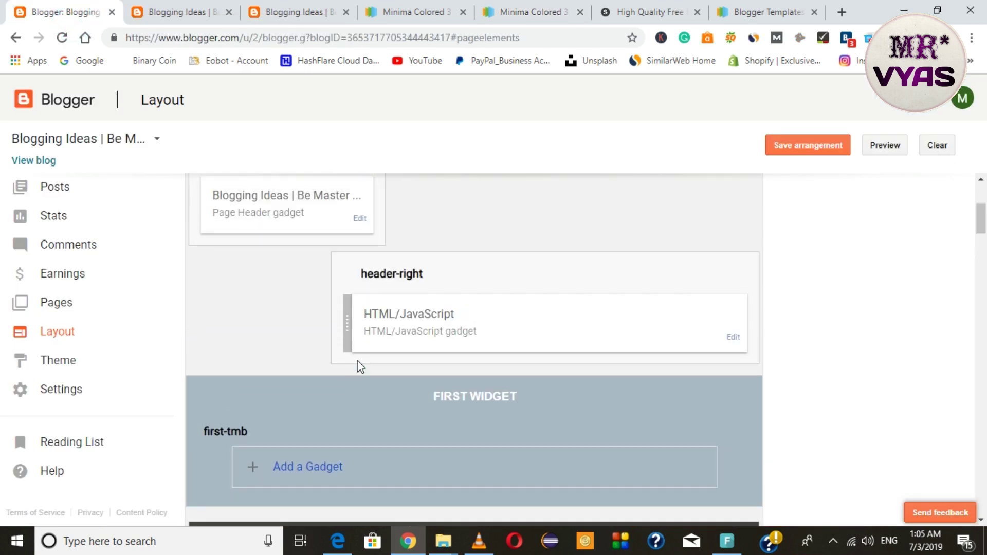
# Choose the Popular Posts gadget for the first-tmb section under FIRST WIDGET
pyautogui.scroll(-3, 360, 366)
pyautogui.click(313, 324)
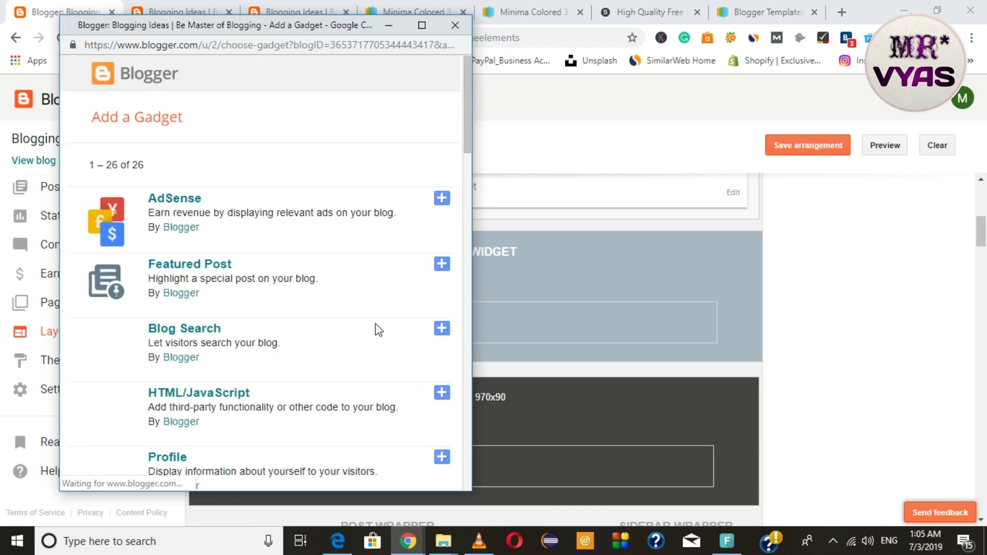
pyautogui.scroll(-1, 301, 334)
pyautogui.scroll(-5, 300, 333)
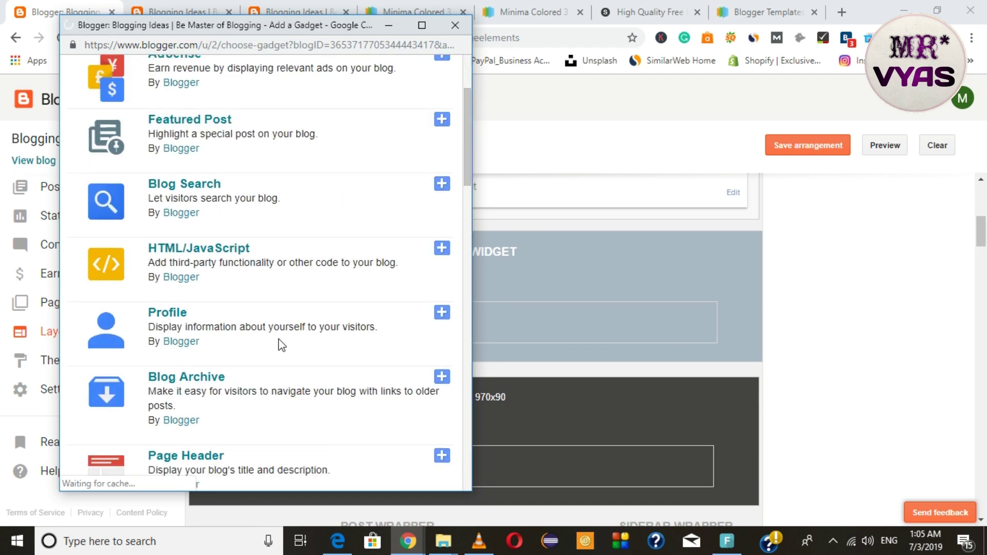
pyautogui.scroll(-4, 252, 361)
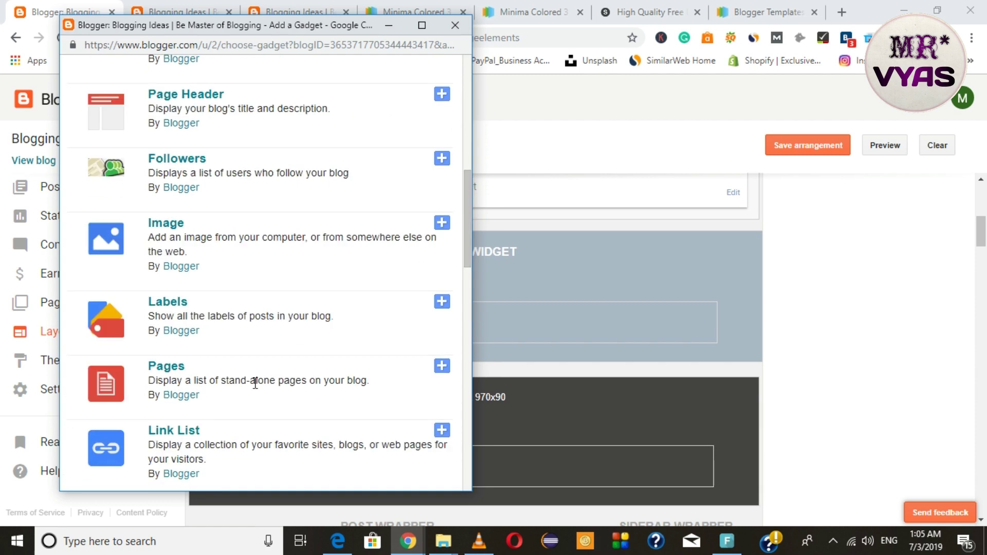
pyautogui.scroll(-4, 284, 378)
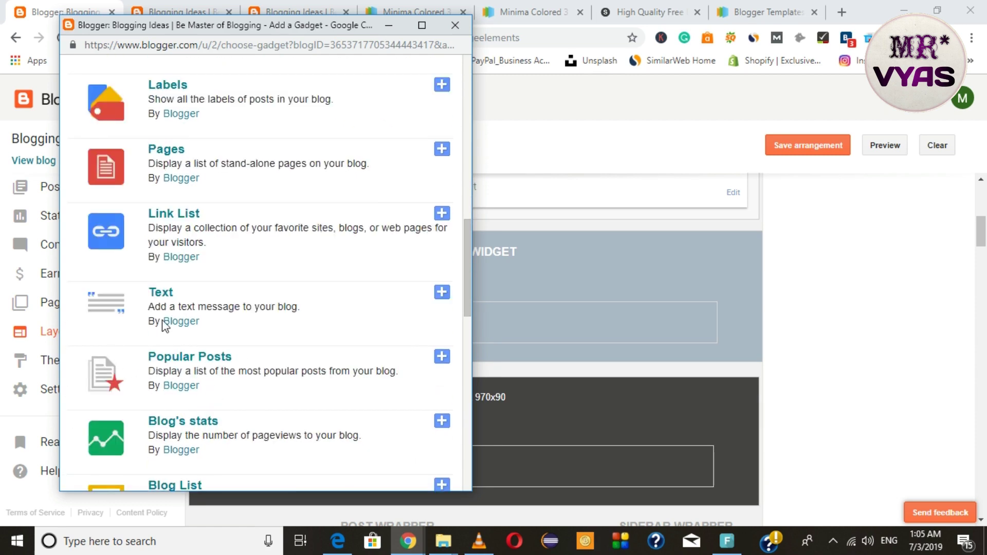
pyautogui.click(442, 359)
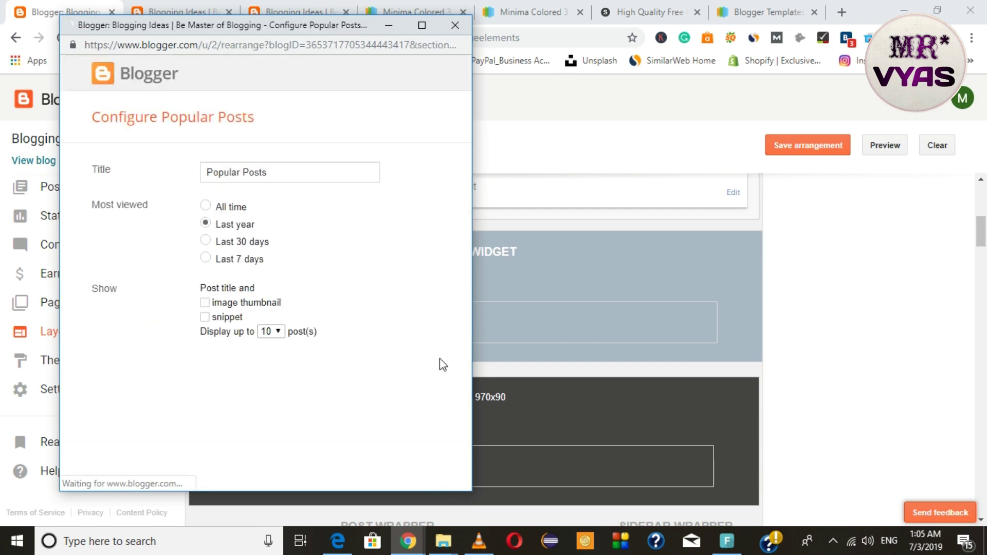
# Turn off the snippet for the Popular Posts gadget, display up to 4 posts, and save it
pyautogui.click(205, 316)
pyautogui.click(278, 332)
pyautogui.click(267, 378)
pyautogui.click(136, 370)
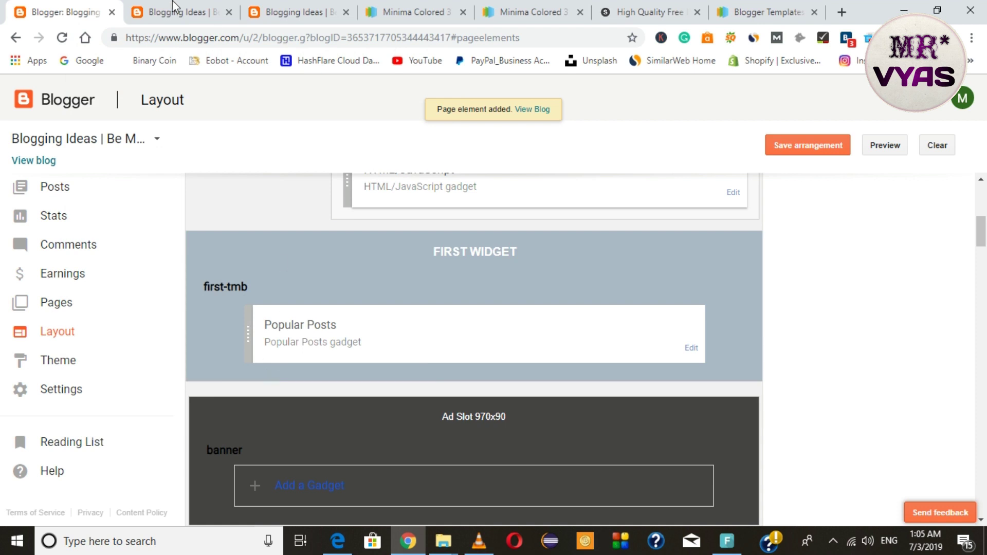
# Reload the live blog and check the area between the navigation bar and the recent posts for the Popular Posts gadget
pyautogui.click(175, 10)
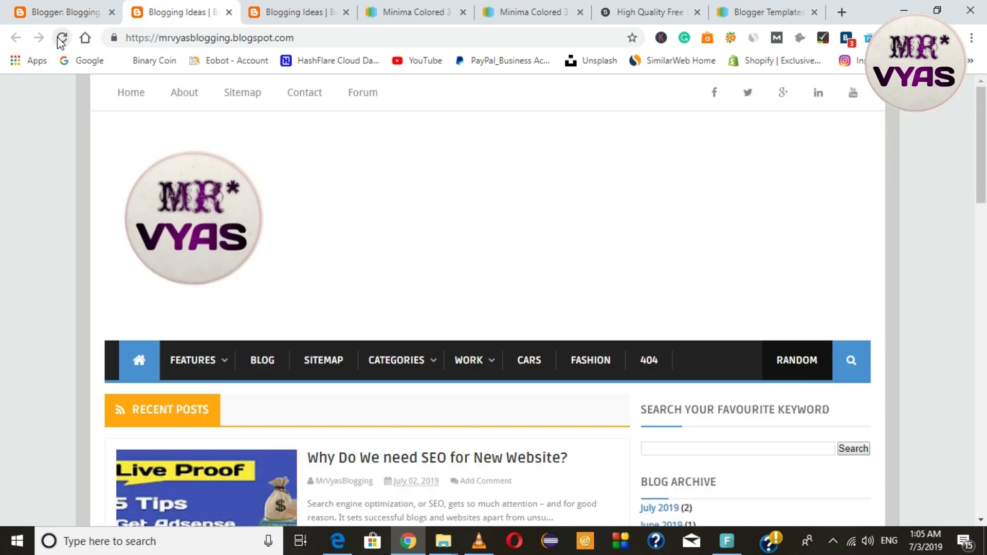
pyautogui.click(57, 38)
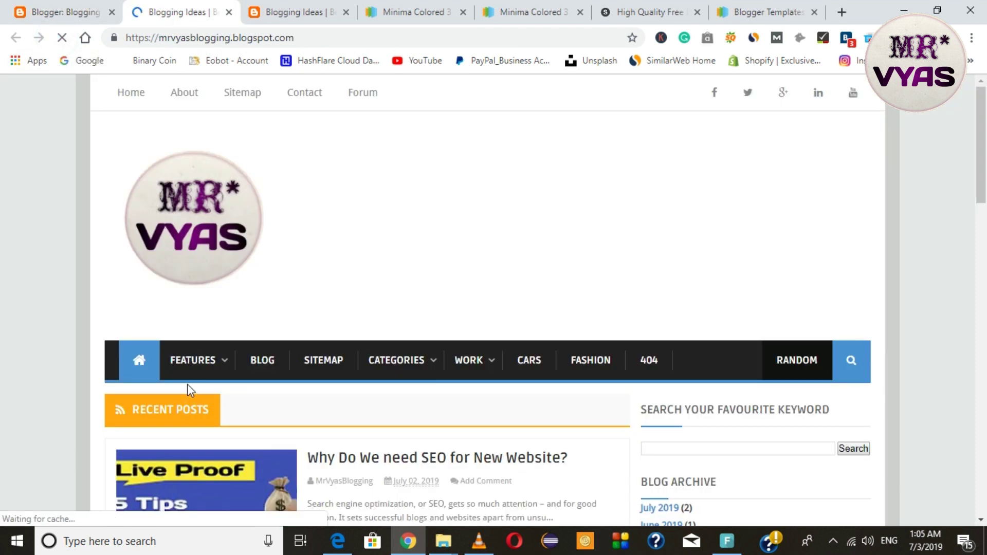
pyautogui.scroll(-3, 707, 456)
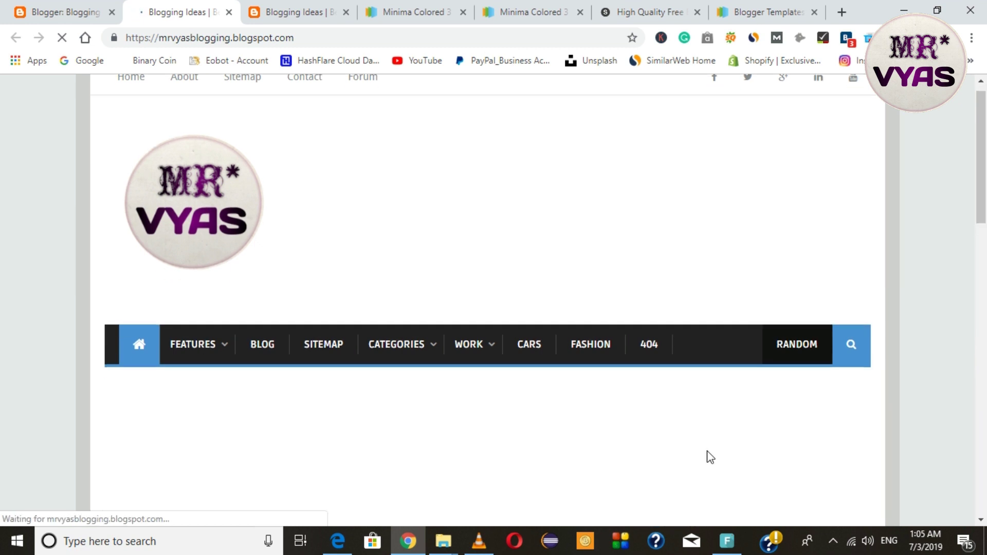
pyautogui.scroll(-4, 708, 456)
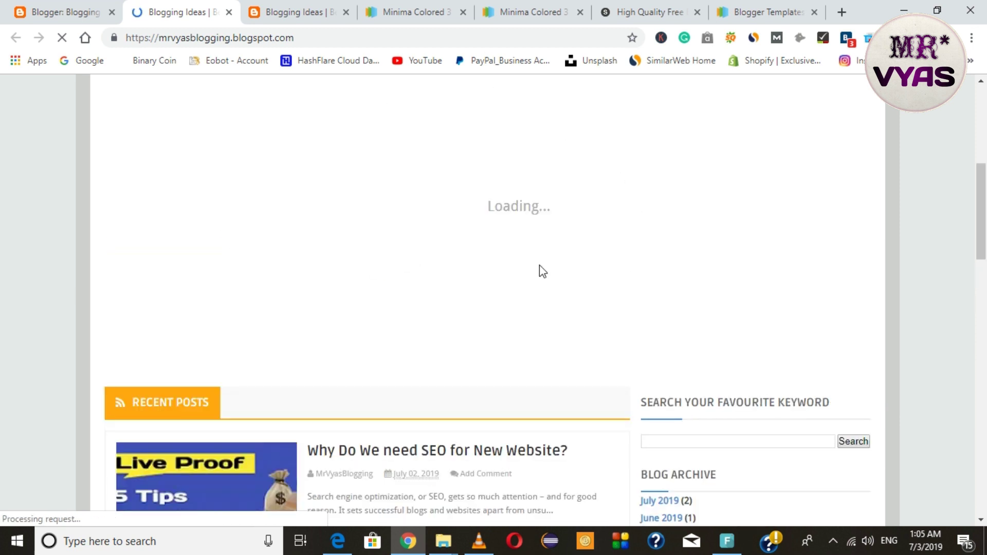
pyautogui.scroll(4, 531, 224)
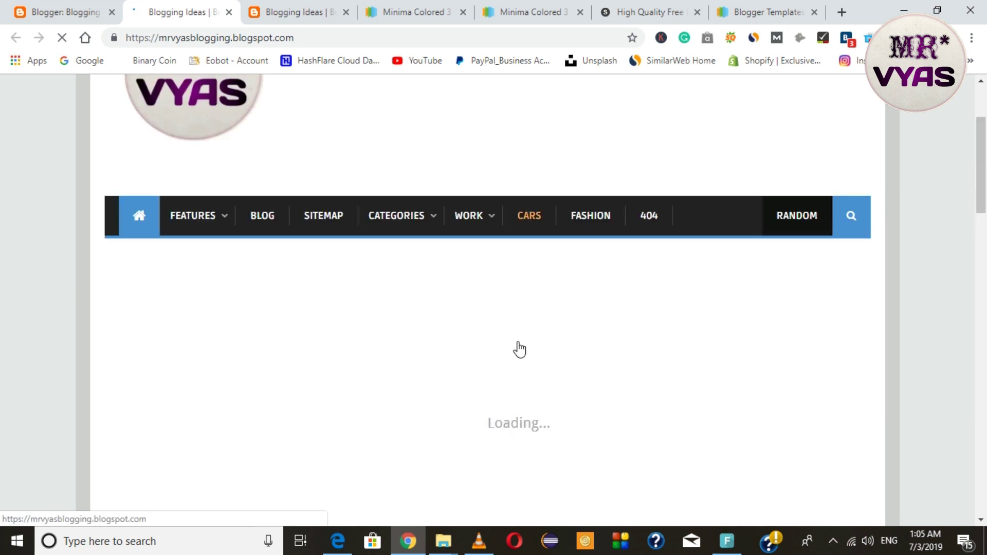
pyautogui.scroll(-3, 517, 342)
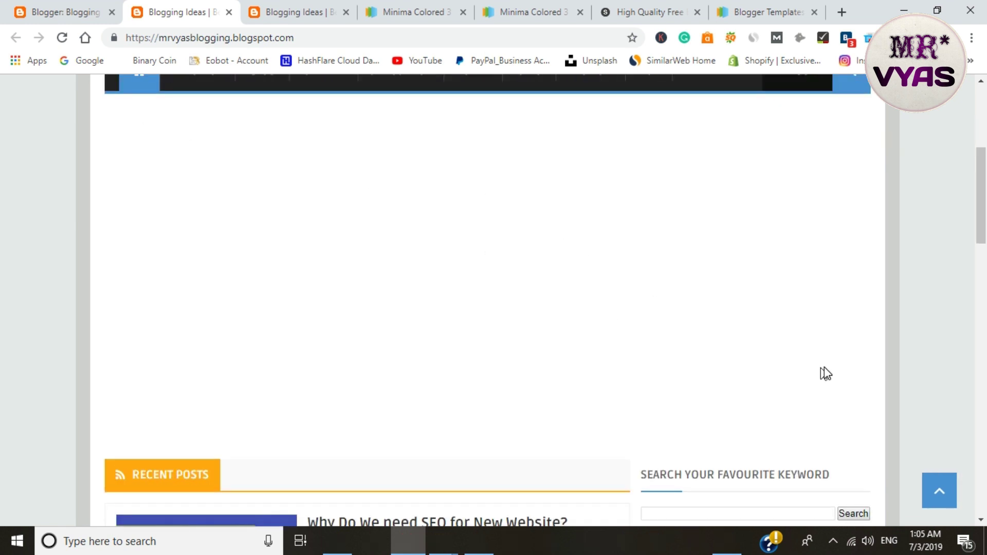
# Remove the Popular Posts gadget from the first-tmb section and confirm the deletion
pyautogui.click(51, 8)
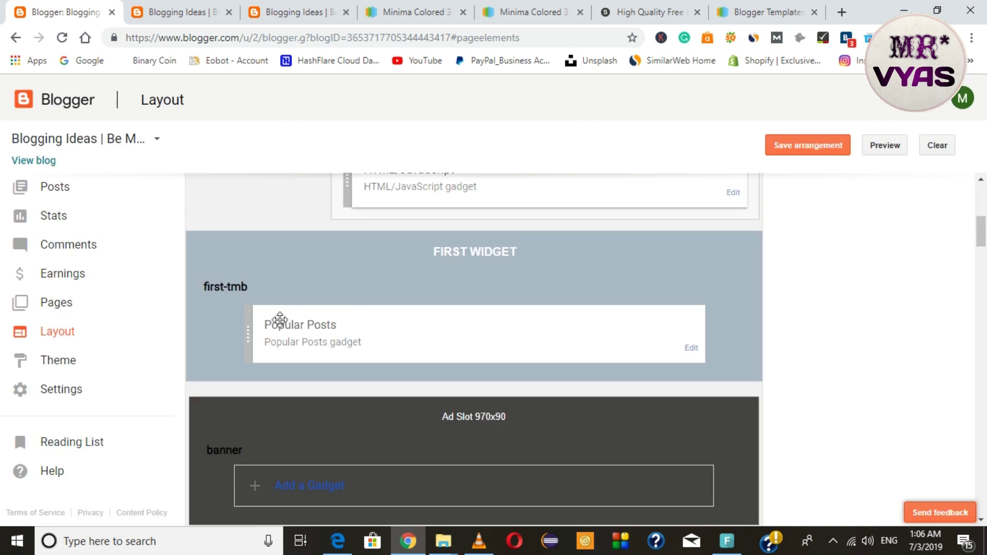
pyautogui.click(691, 350)
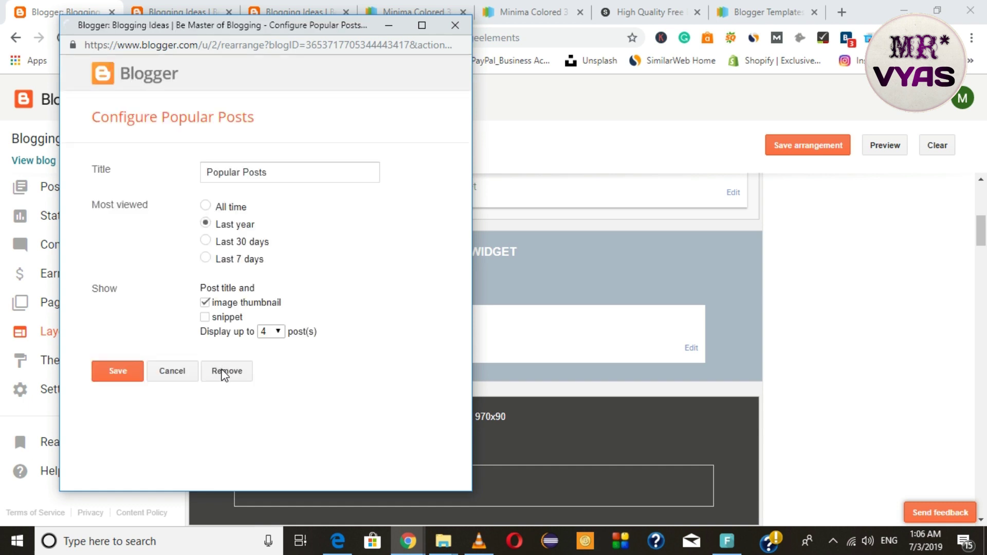
pyautogui.click(223, 373)
pyautogui.click(335, 135)
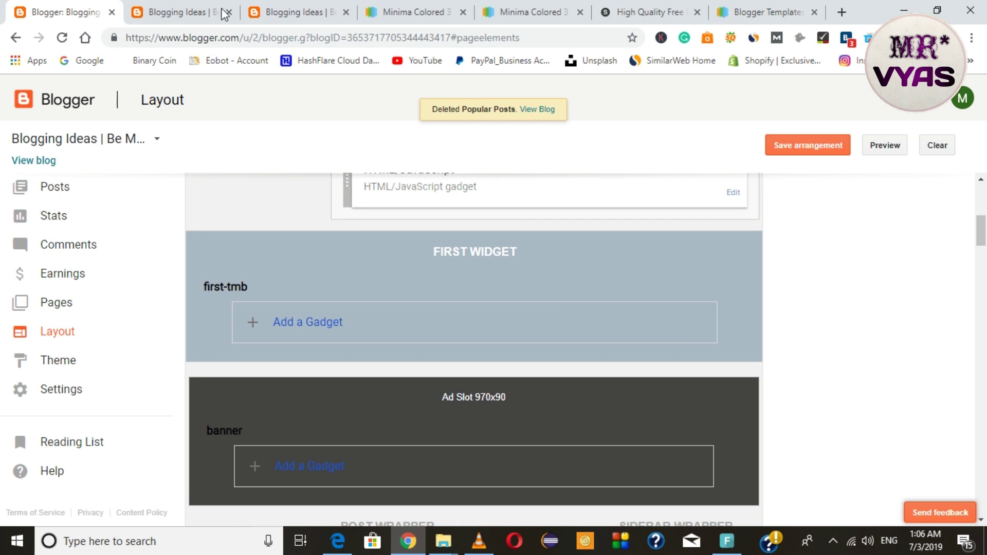
# Reload the live blog and compare its area above the recent posts with the featured posts in the template preview
pyautogui.click(220, 11)
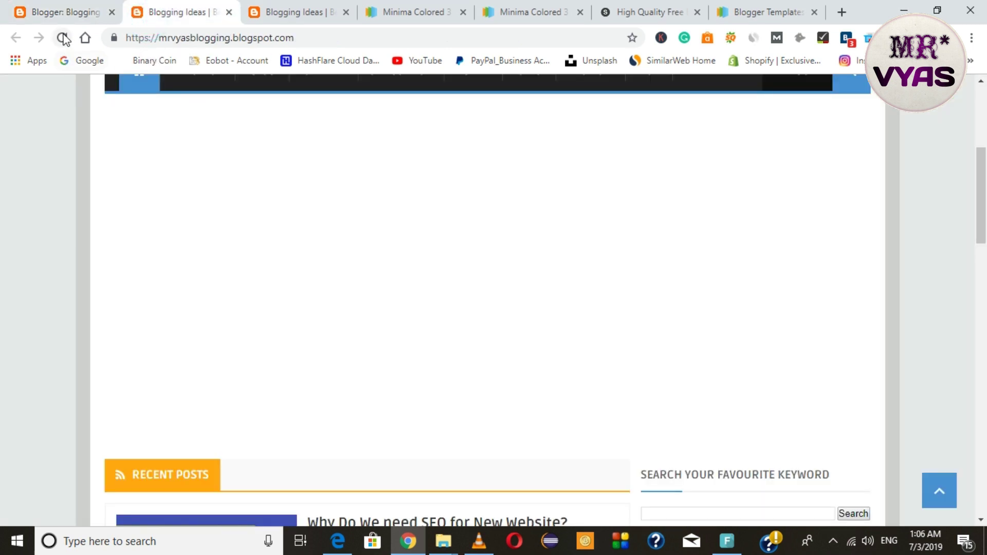
pyautogui.click(62, 37)
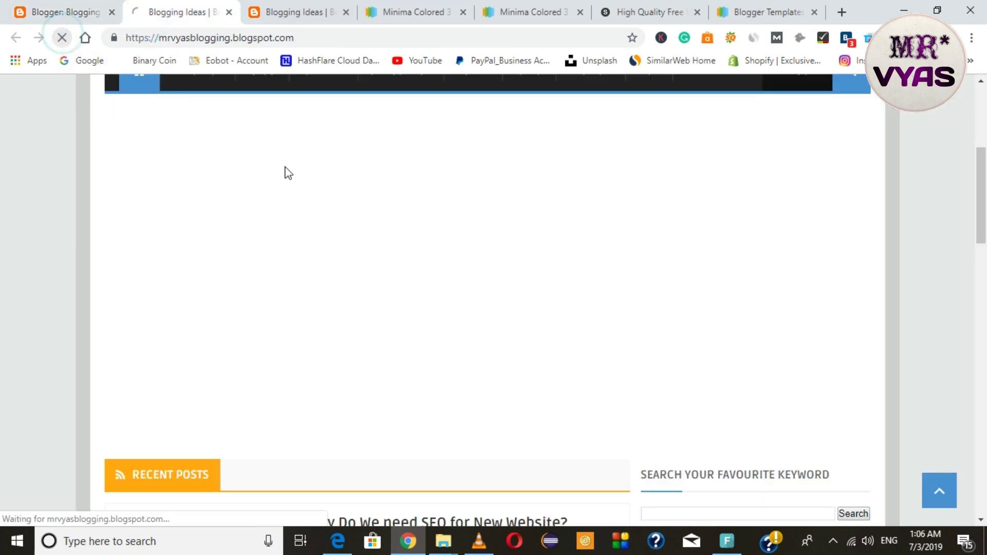
pyautogui.click(562, 15)
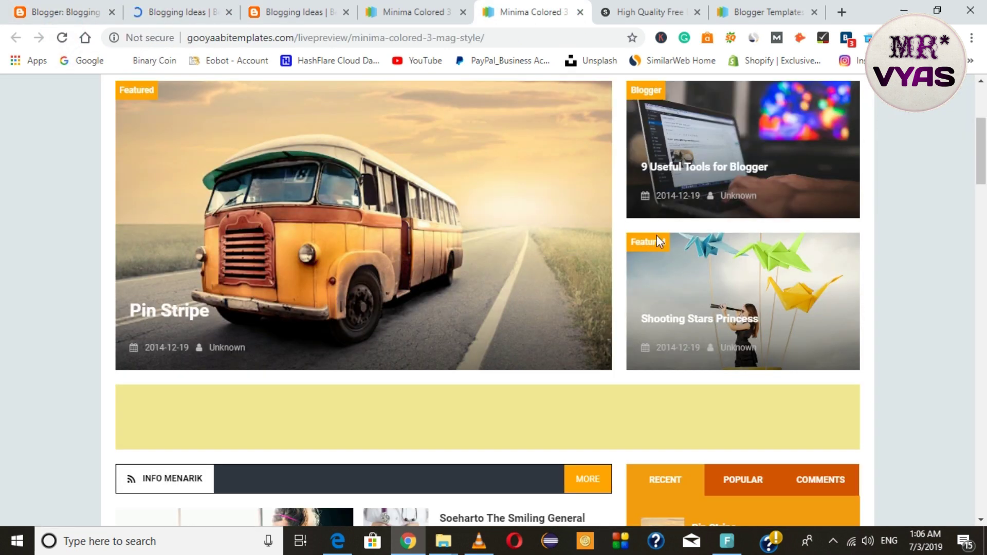
pyautogui.click(180, 12)
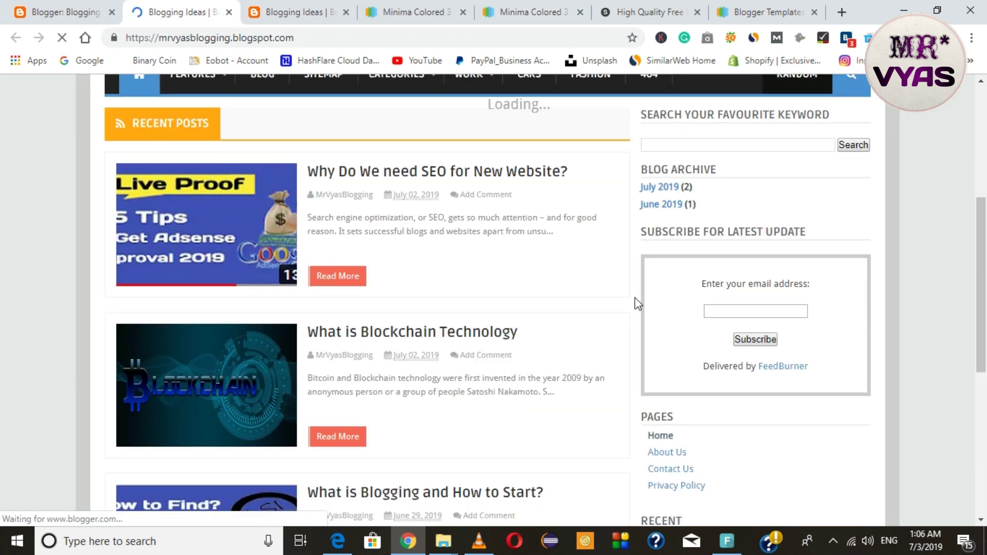
pyautogui.scroll(4, 460, 239)
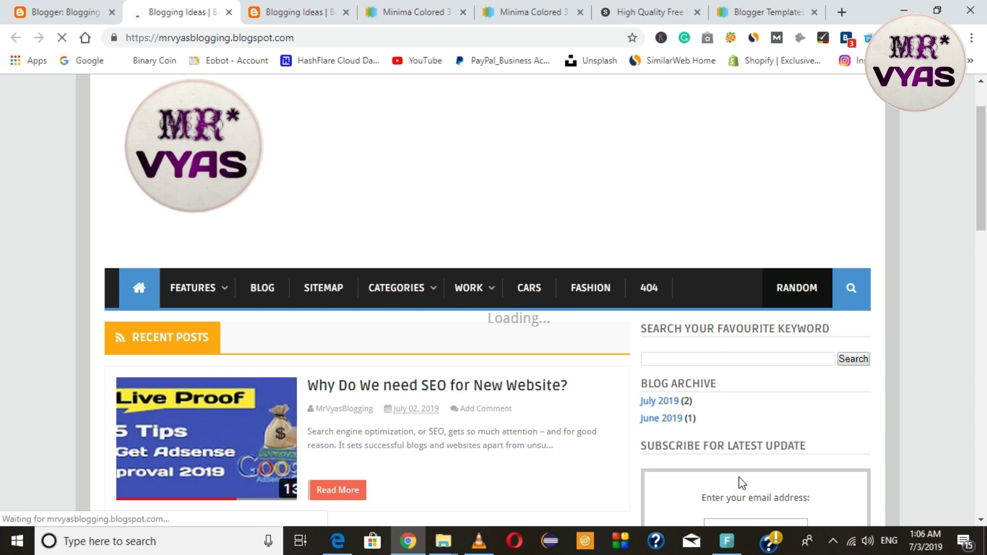
pyautogui.scroll(-3, 539, 459)
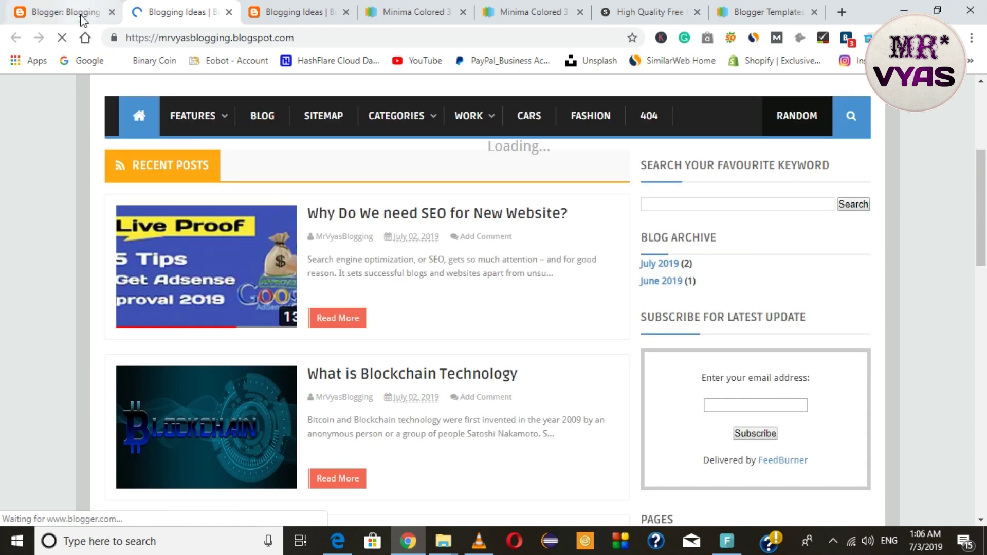
# Return to the blog layout and examine the banner, recent-sec1 and main sections below the first-tmb section
pyautogui.click(81, 16)
pyautogui.scroll(-4, 439, 381)
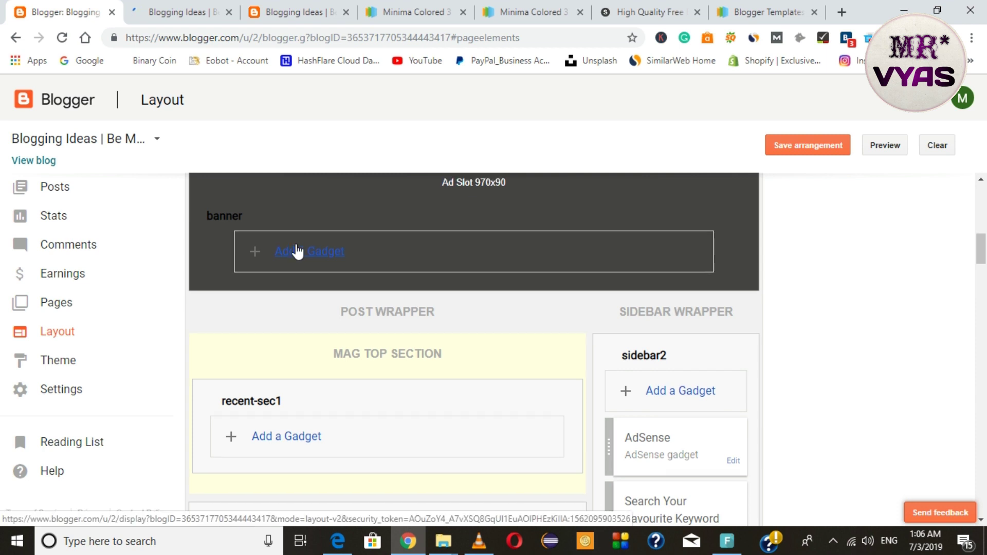
pyautogui.scroll(4, 589, 253)
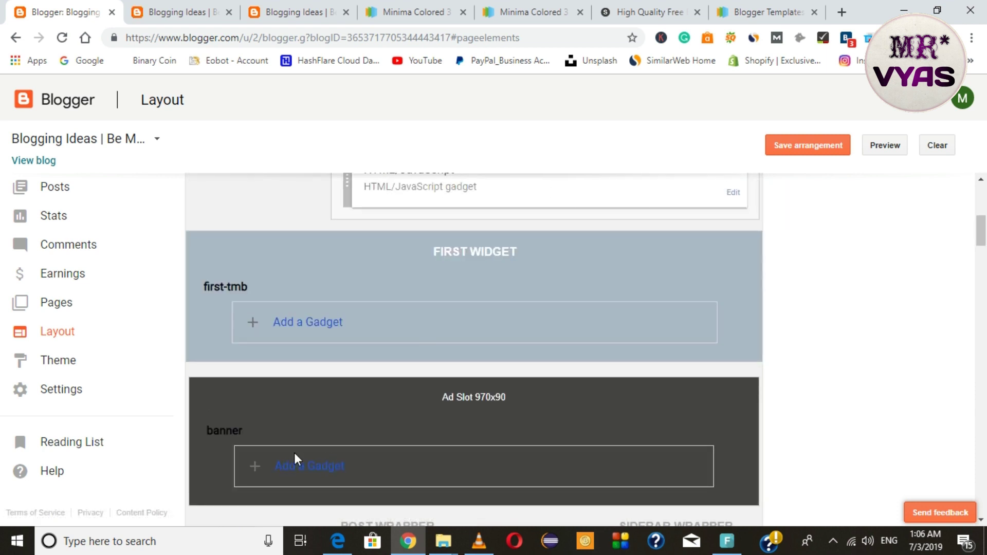
pyautogui.scroll(-4, 295, 455)
pyautogui.scroll(-3, 295, 454)
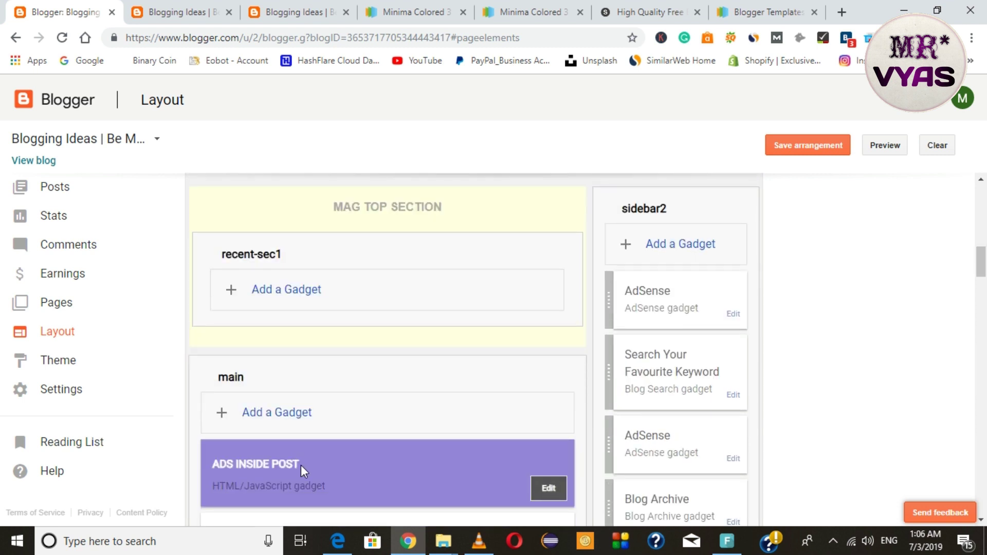
pyautogui.scroll(-2, 301, 469)
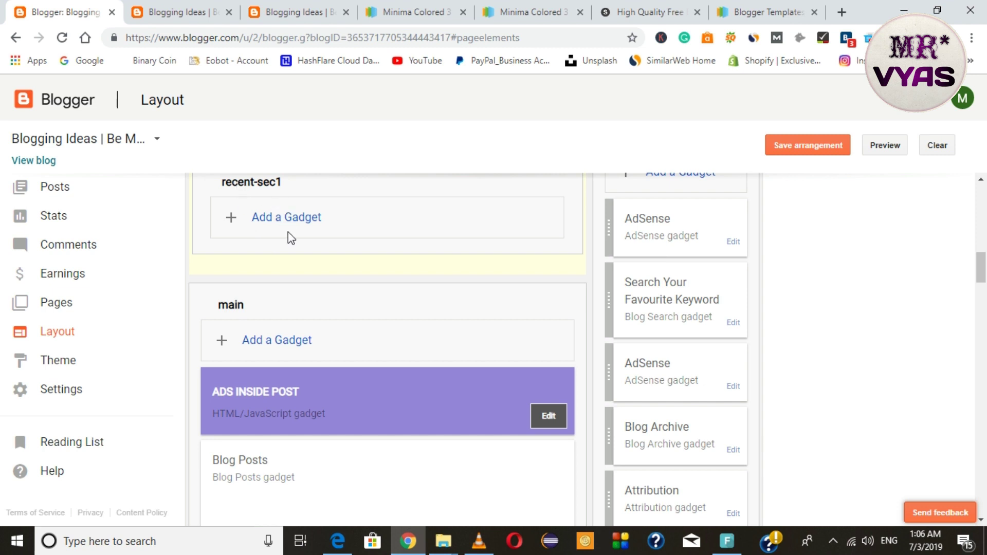
pyautogui.scroll(1, 288, 232)
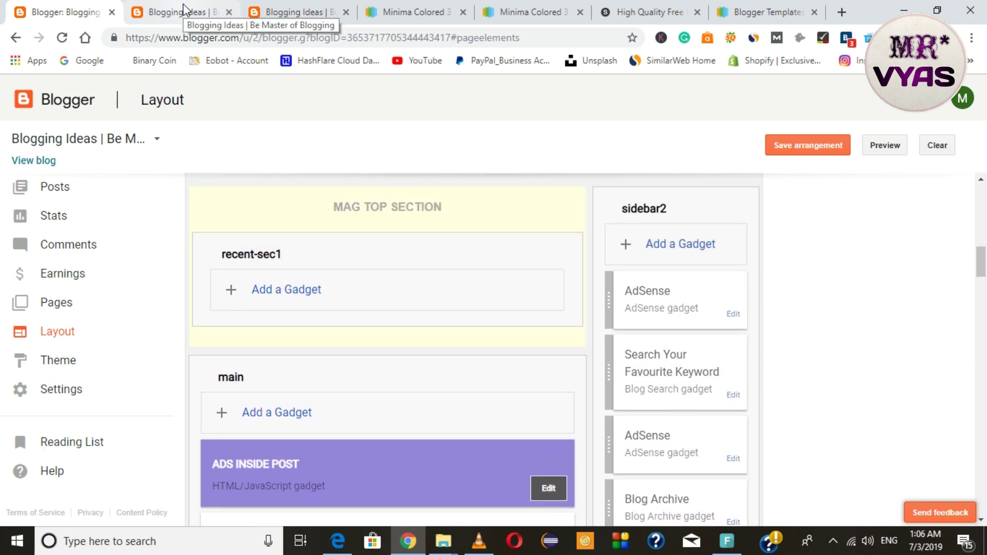
# Reload the live blog and compare it with the category and gallery blocks below the featured posts in the template preview
pyautogui.click(184, 6)
pyautogui.click(59, 37)
pyautogui.click(515, 11)
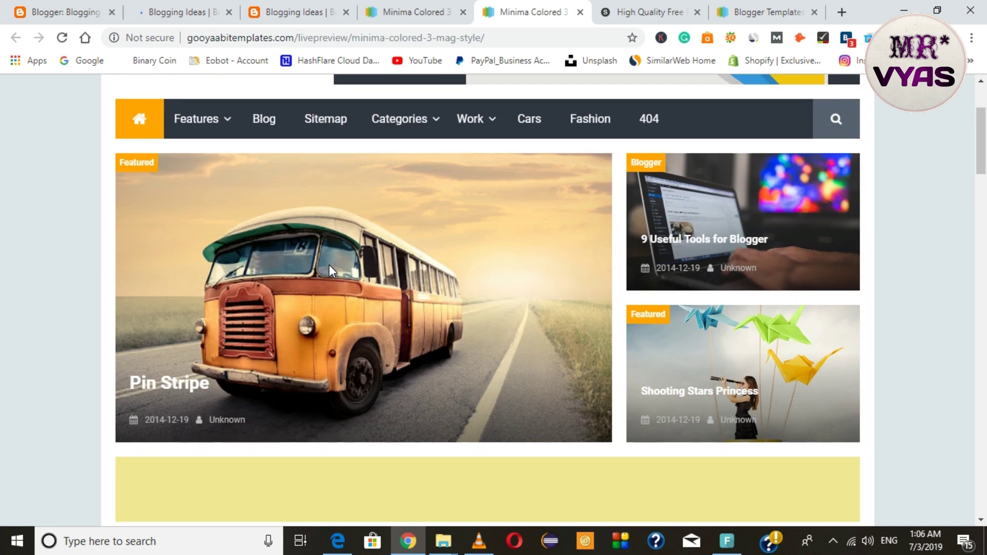
pyautogui.scroll(-4, 329, 265)
pyautogui.scroll(-2, 489, 236)
pyautogui.scroll(-2, 483, 256)
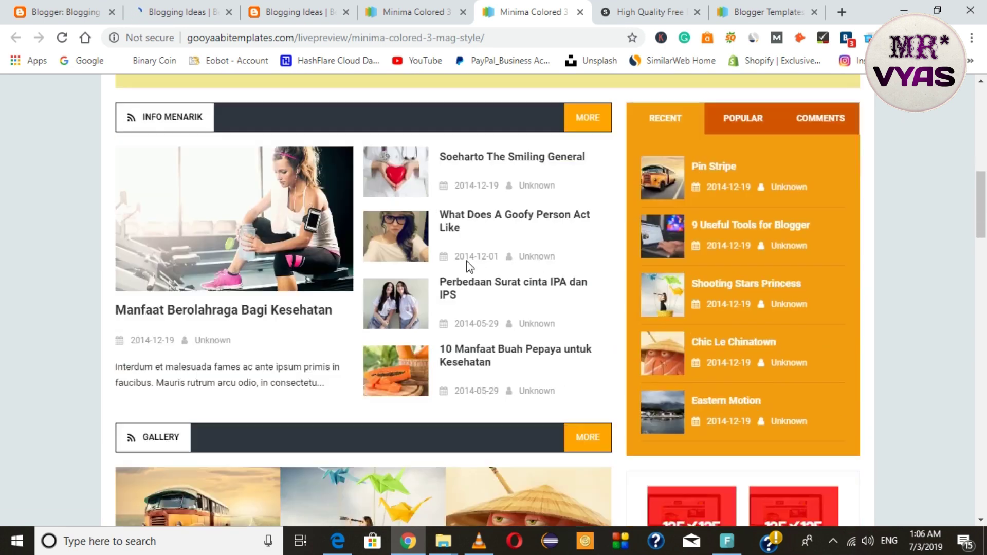
pyautogui.click(139, 11)
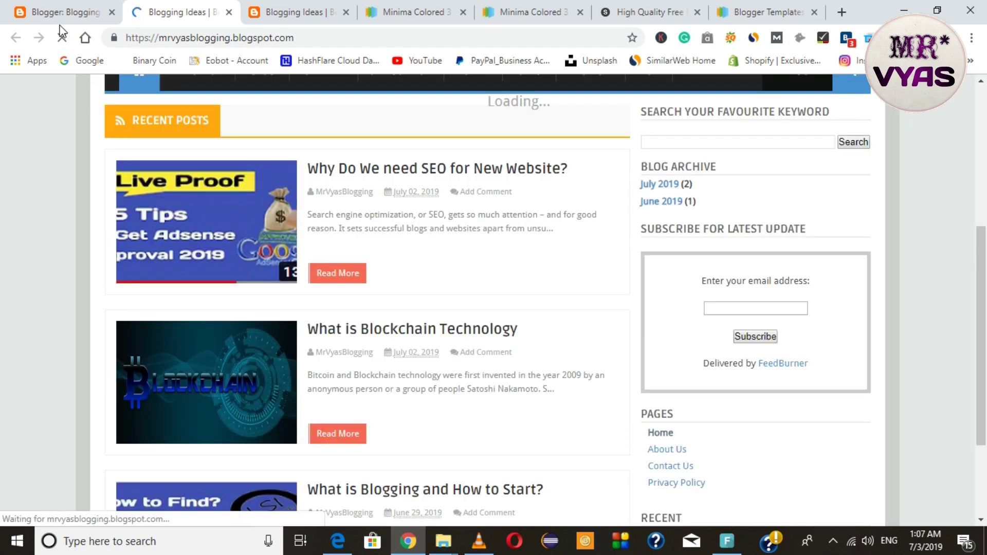
pyautogui.click(60, 14)
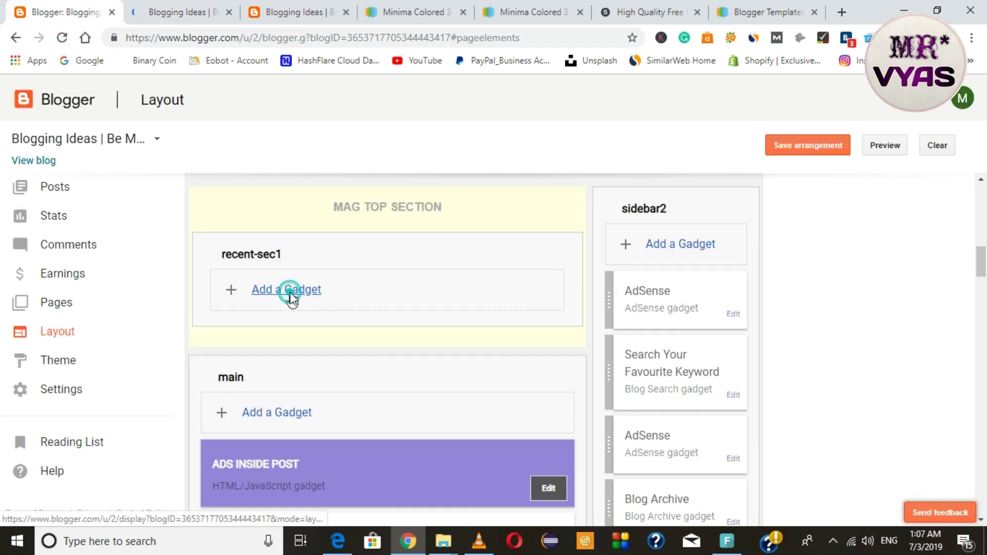
pyautogui.click(291, 294)
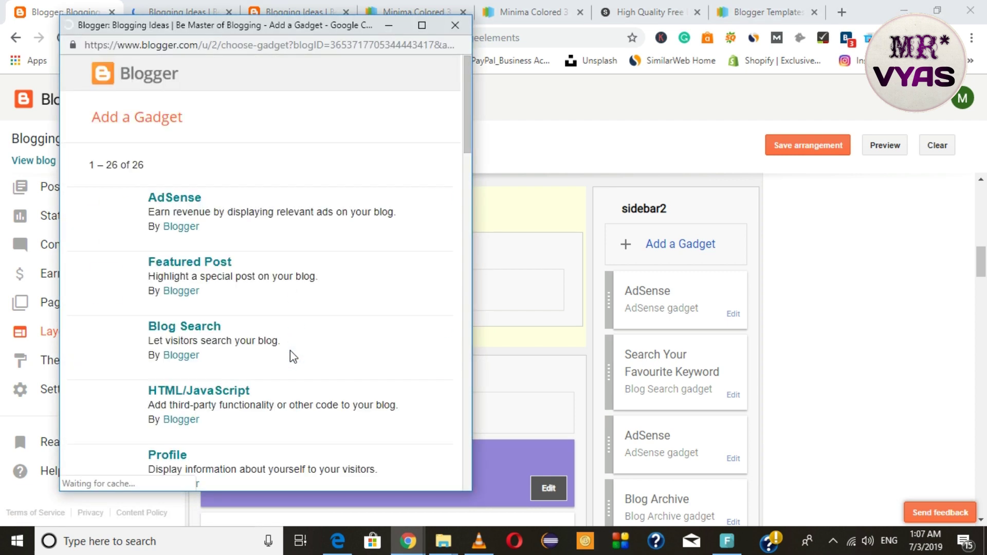
pyautogui.scroll(-3, 290, 350)
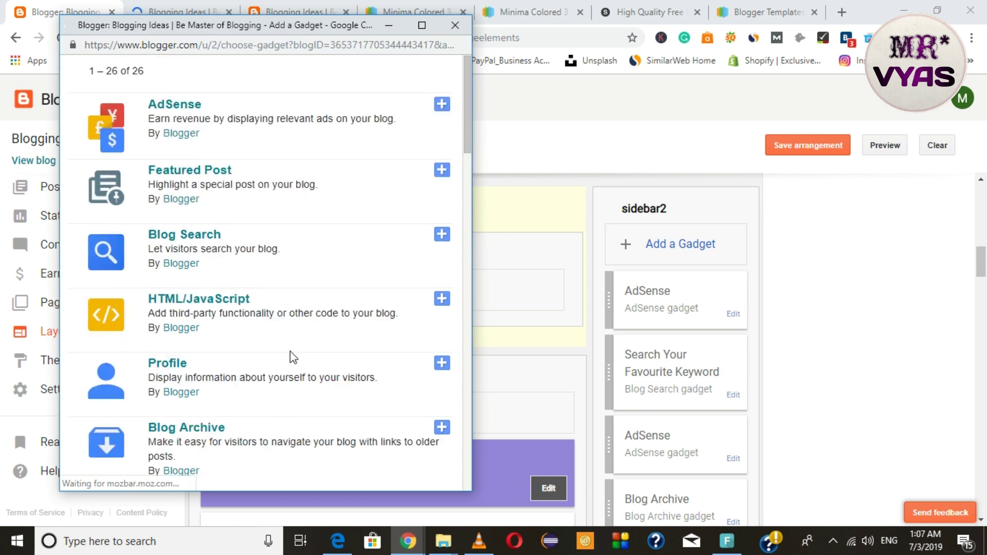
pyautogui.scroll(-5, 290, 351)
pyautogui.hotkey('ctrl', 'w')
# Examine the Ads Inside Post and Blog Posts gadgets in the layout's main section and the area below them
pyautogui.scroll(-3, 395, 234)
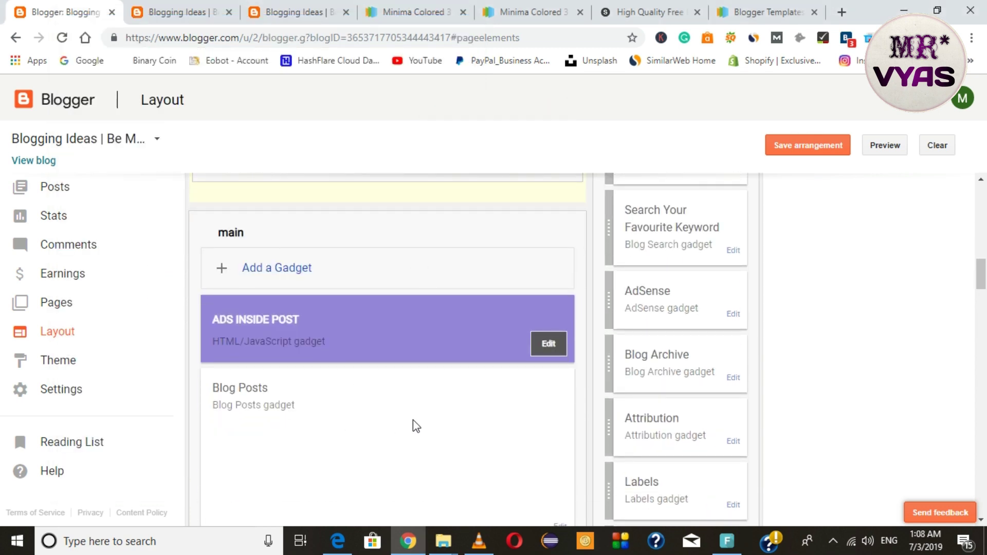
pyautogui.scroll(-1, 415, 418)
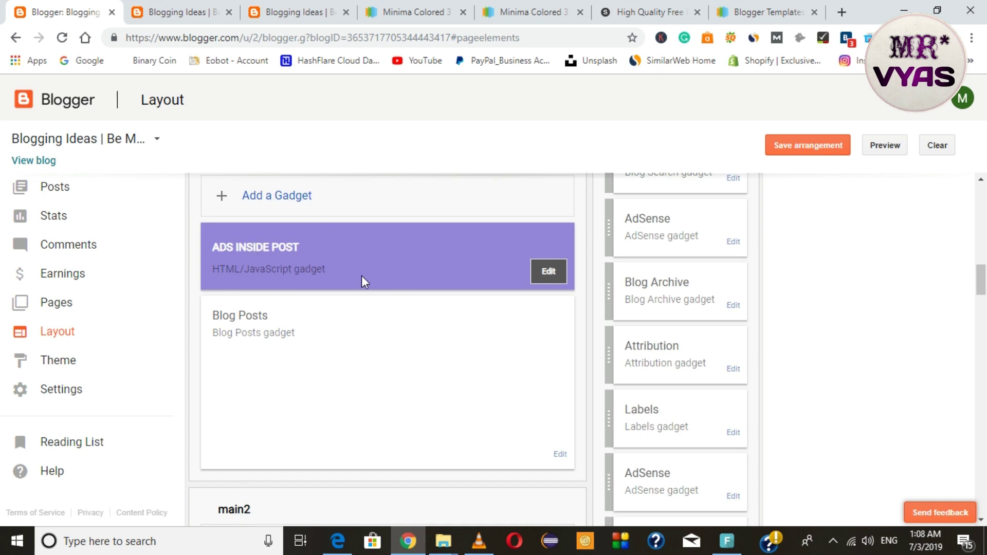
pyautogui.scroll(-5, 311, 425)
pyautogui.scroll(2, 311, 425)
pyautogui.scroll(3, 311, 424)
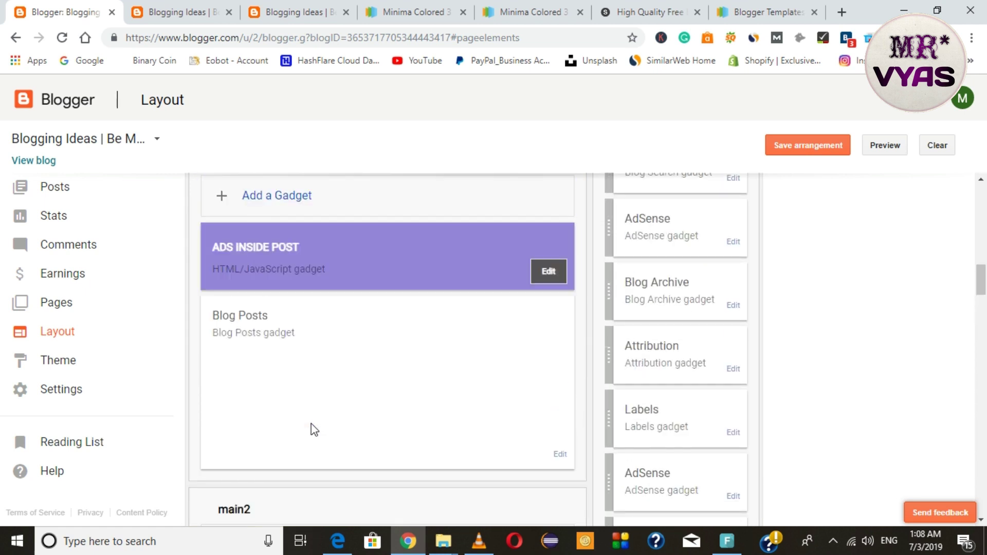
# Open the post "Why Do We need SEO for New Website?" on the live blog and examine it down to the share buttons and author box
pyautogui.click(174, 13)
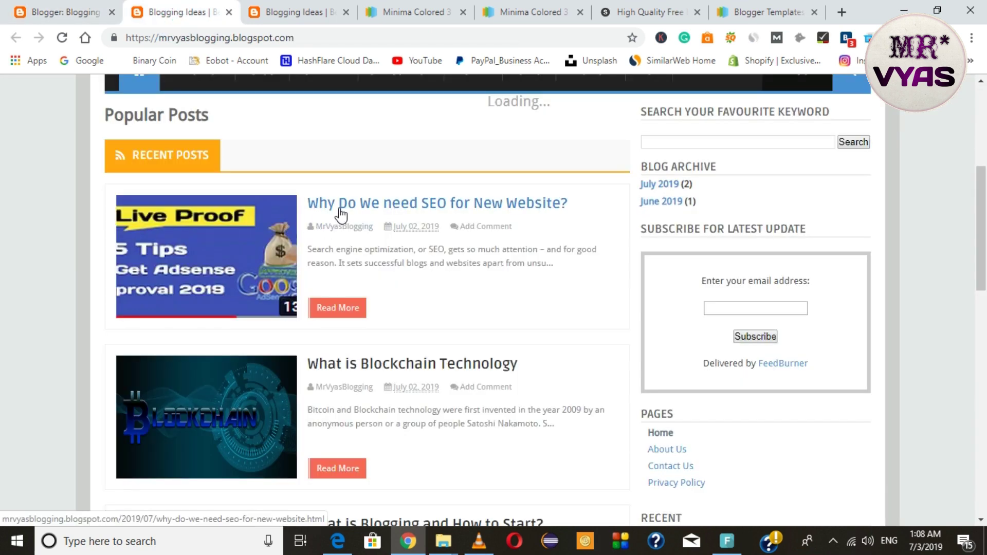
pyautogui.click(340, 210)
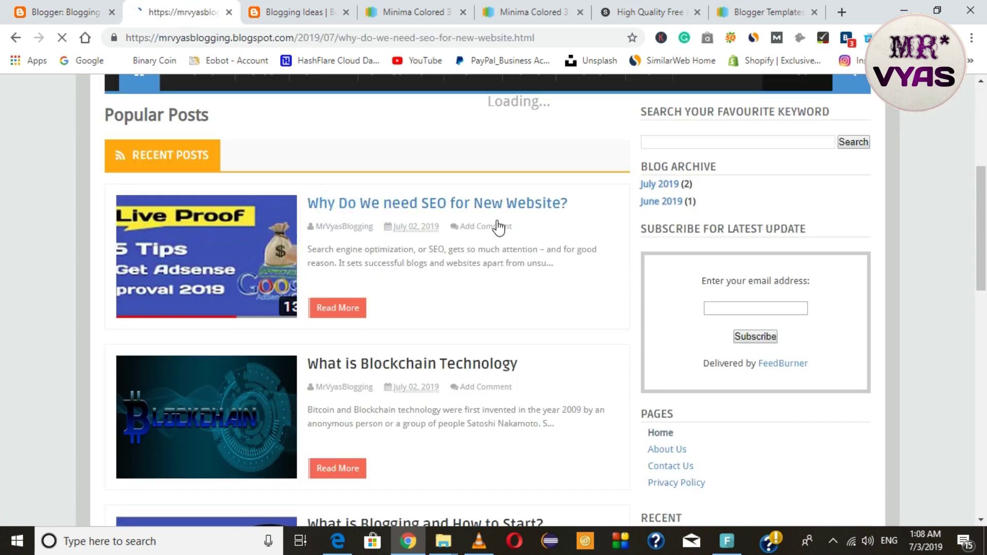
pyautogui.click(62, 12)
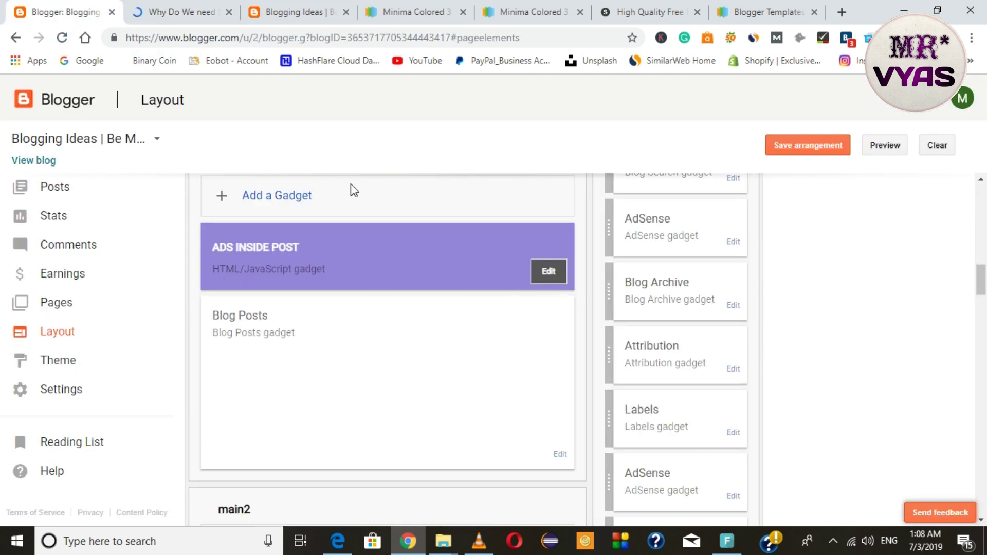
pyautogui.click(152, 20)
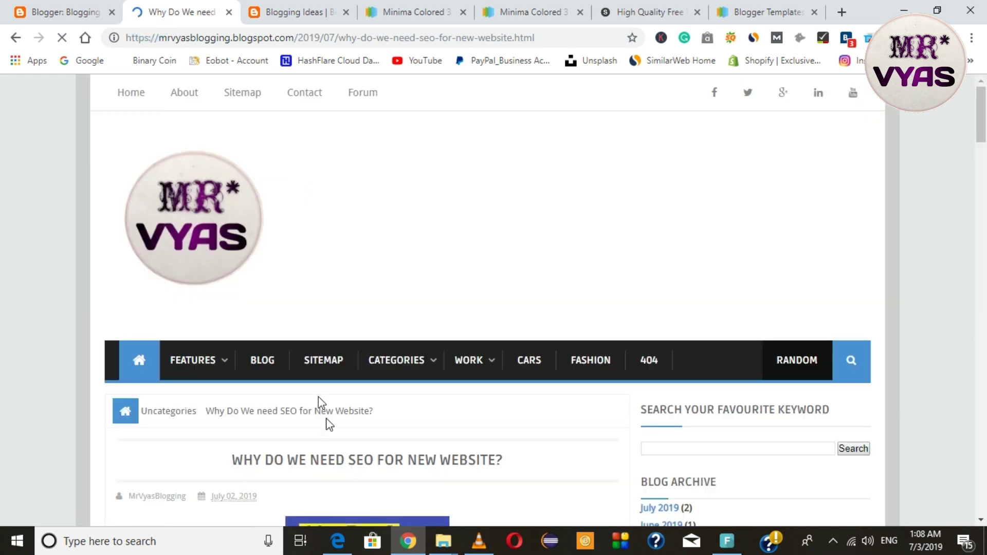
pyautogui.scroll(-2, 331, 434)
pyautogui.moveTo(982, 126); pyautogui.dragTo(985, 220)
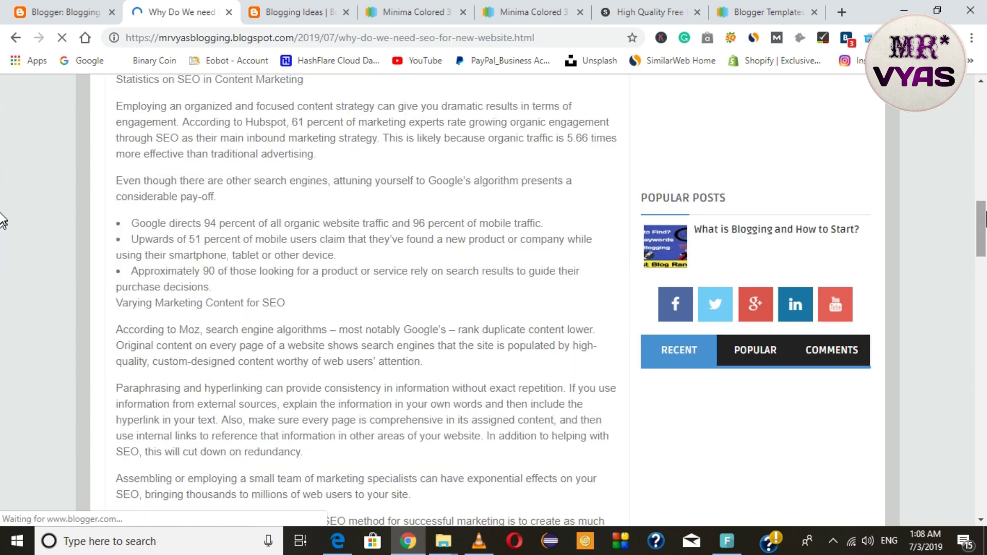
pyautogui.moveTo(982, 271); pyautogui.dragTo(984, 365)
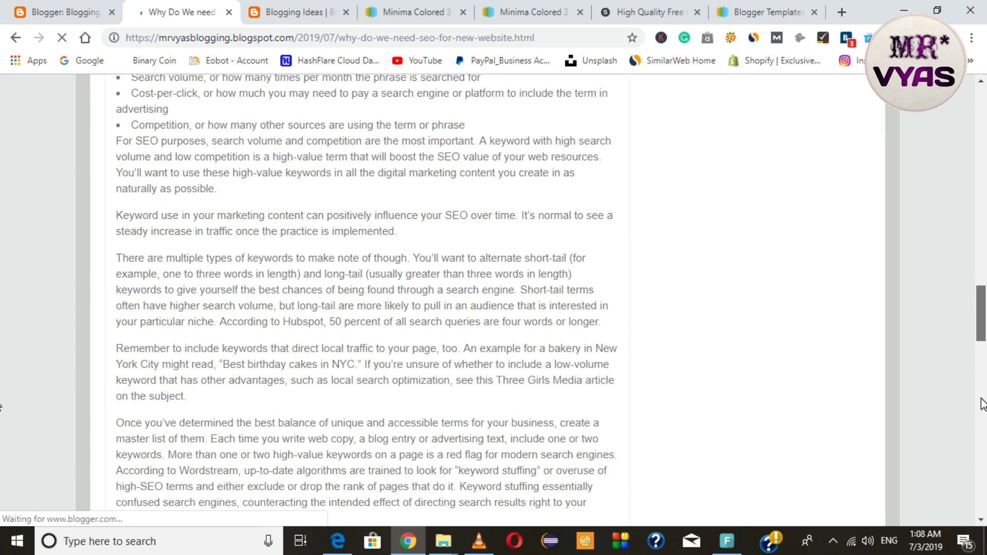
pyautogui.moveTo(984, 404); pyautogui.dragTo(982, 407)
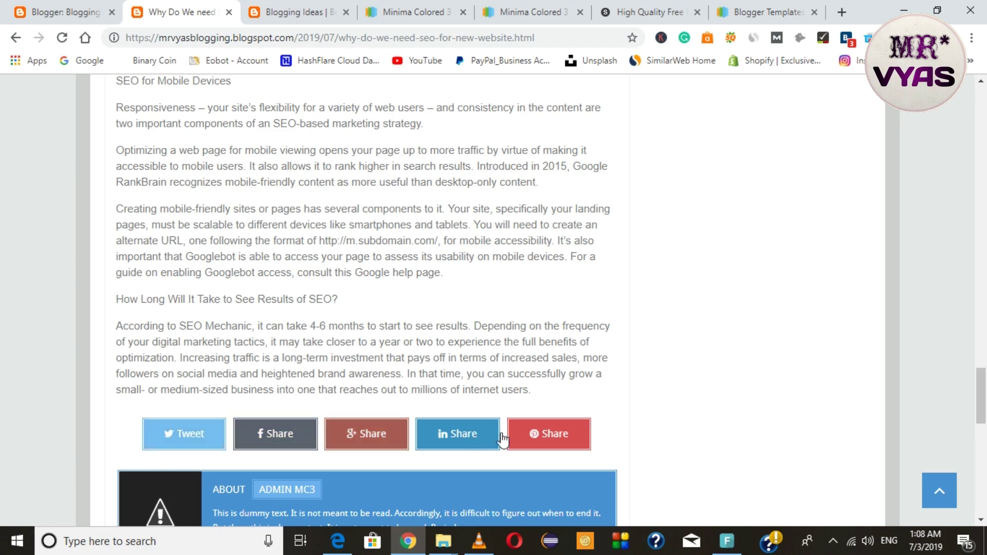
pyautogui.scroll(-4, 540, 439)
pyautogui.scroll(6, 542, 435)
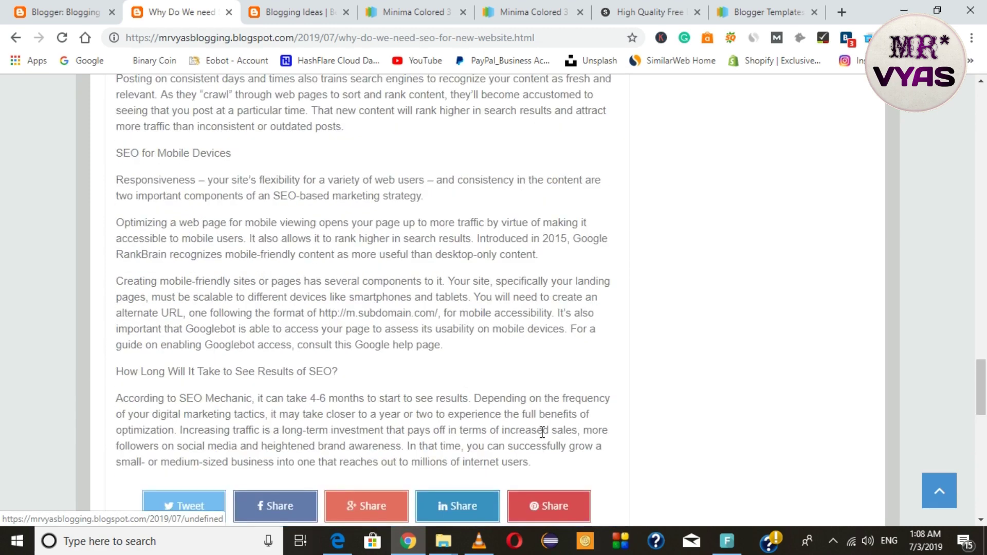
pyautogui.scroll(7, 542, 432)
# Open the Ads Inside Post gadget in the main section, check its AdSense script, and save the gadget
pyautogui.click(72, 7)
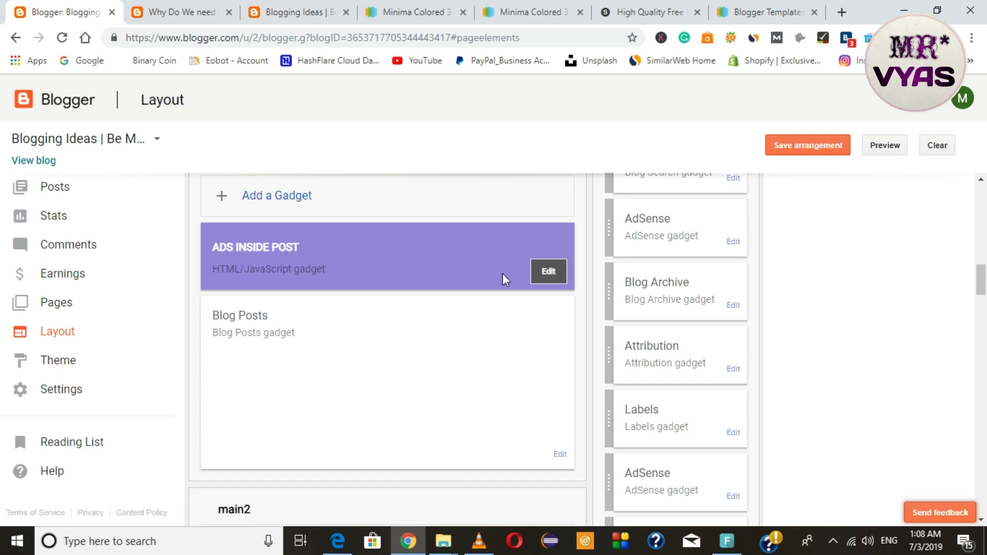
pyautogui.click(548, 273)
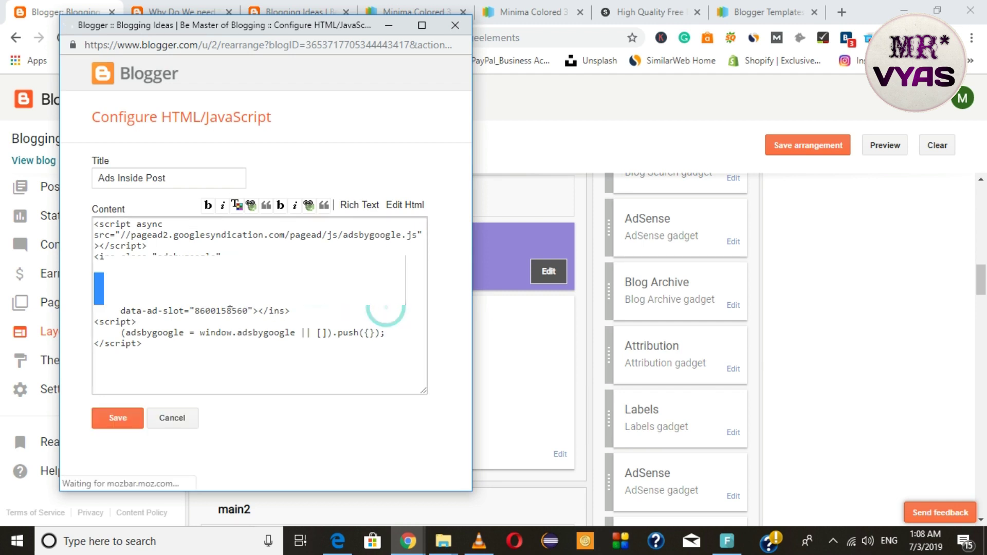
pyautogui.click(388, 309)
pyautogui.click(121, 419)
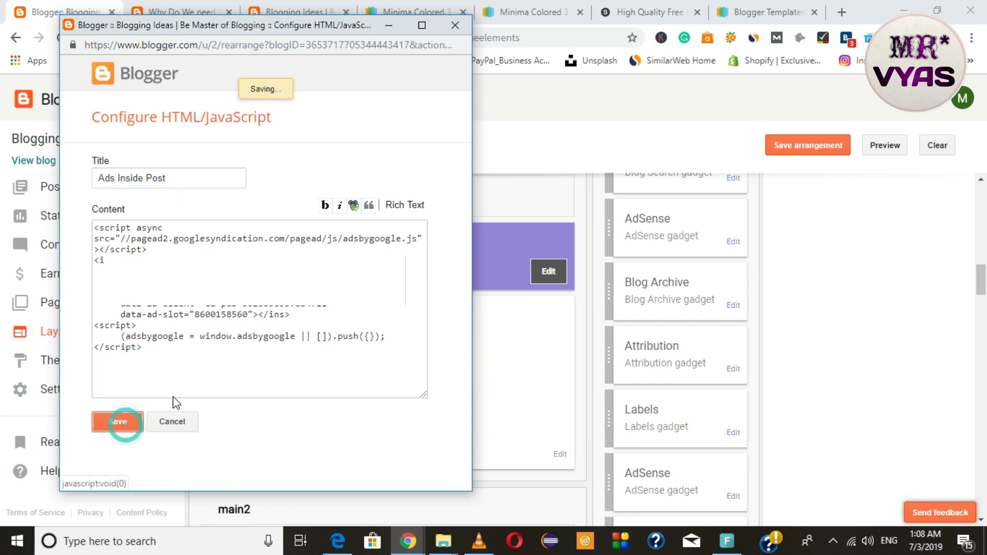
# Look through the SEO post on the live blog from its body text up to its title for in-post ad positions
pyautogui.click(180, 19)
pyautogui.scroll(15, 288, 278)
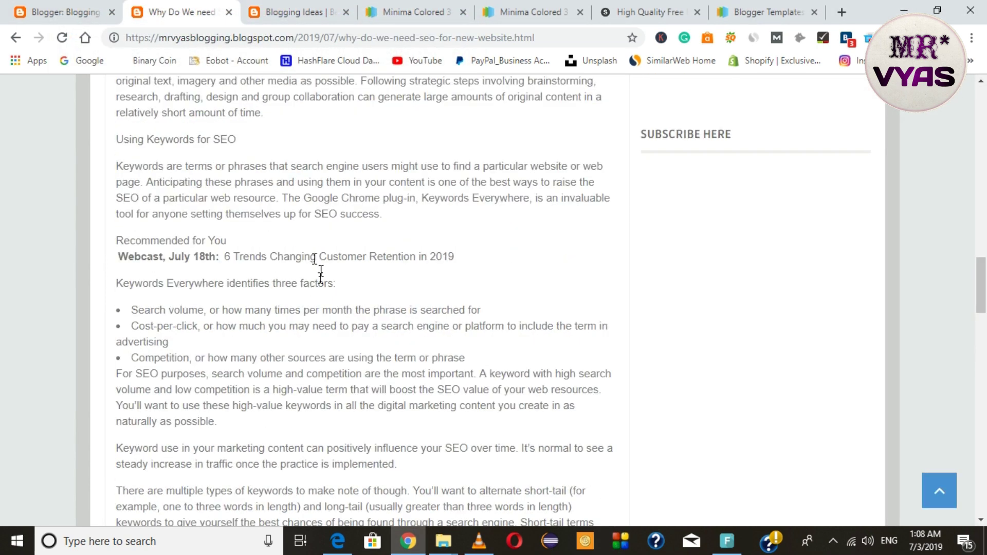
pyautogui.scroll(10, 235, 170)
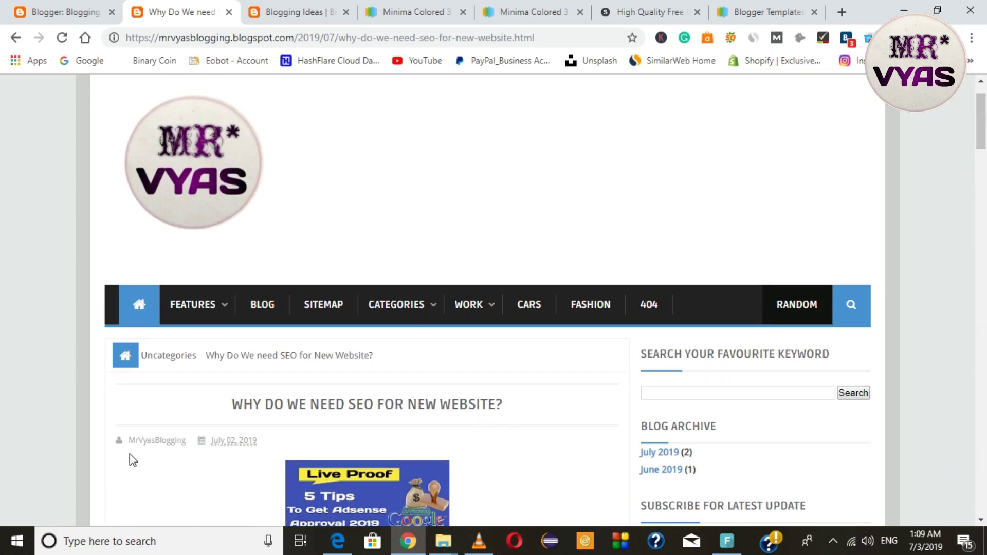
pyautogui.scroll(-3, 178, 459)
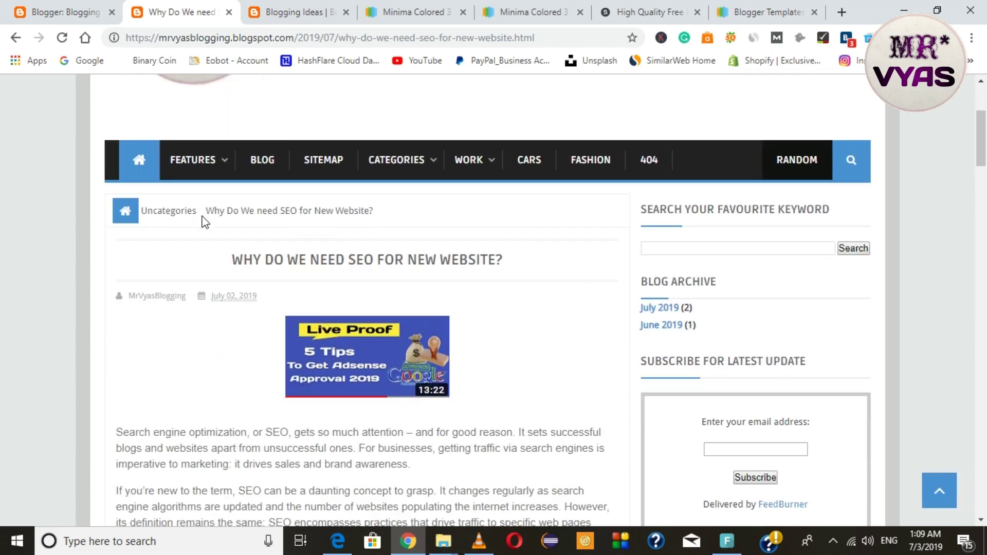
# Return to the layout and examine the sidebar2 gadgets from AdSense down to Popular Posts and the tab section below
pyautogui.click(31, 11)
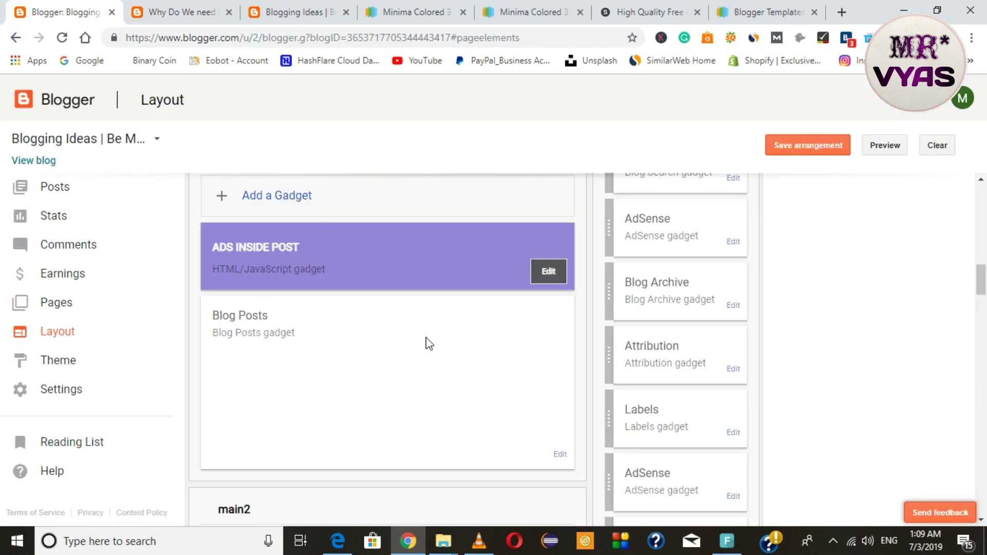
pyautogui.scroll(4, 429, 343)
pyautogui.scroll(4, 703, 422)
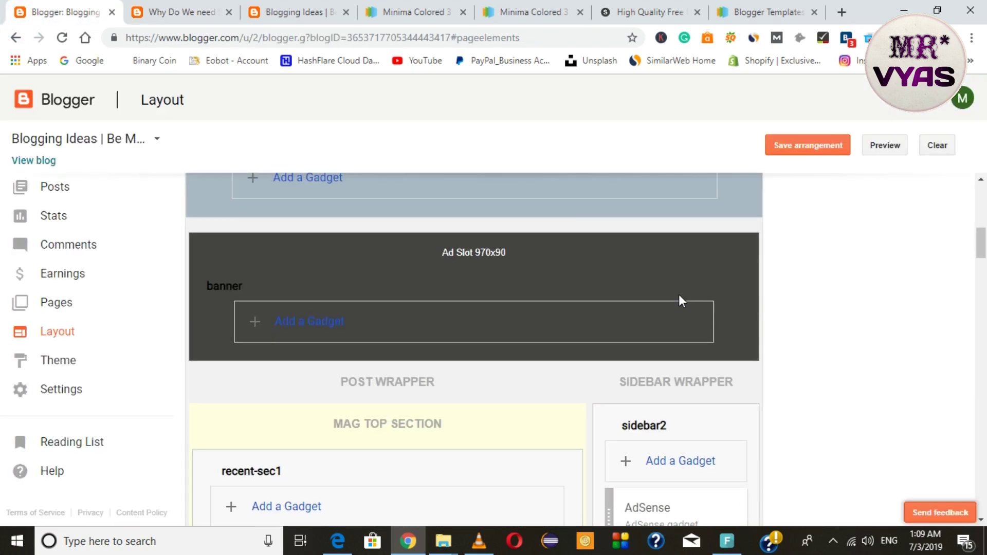
pyautogui.scroll(-20, 685, 360)
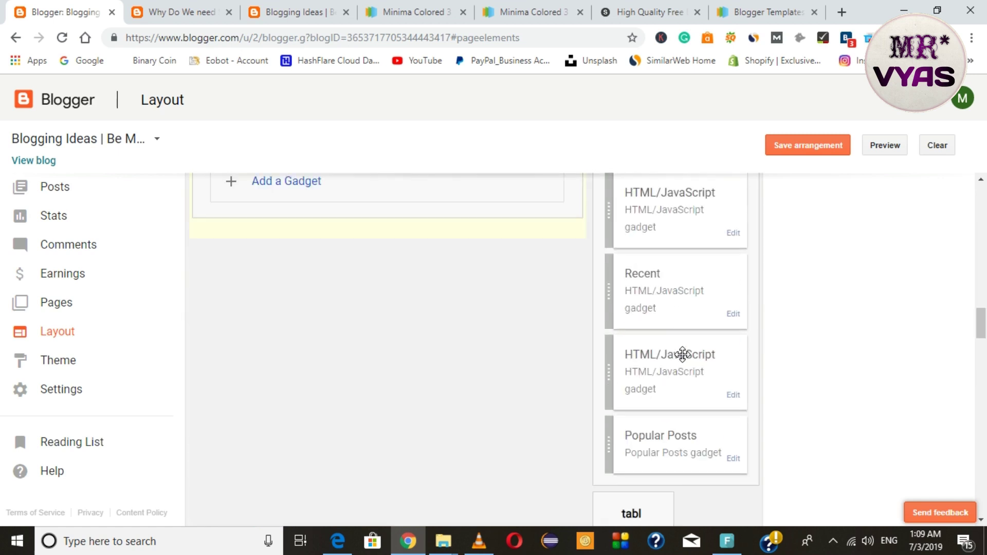
pyautogui.scroll(-4, 686, 360)
pyautogui.scroll(5, 685, 360)
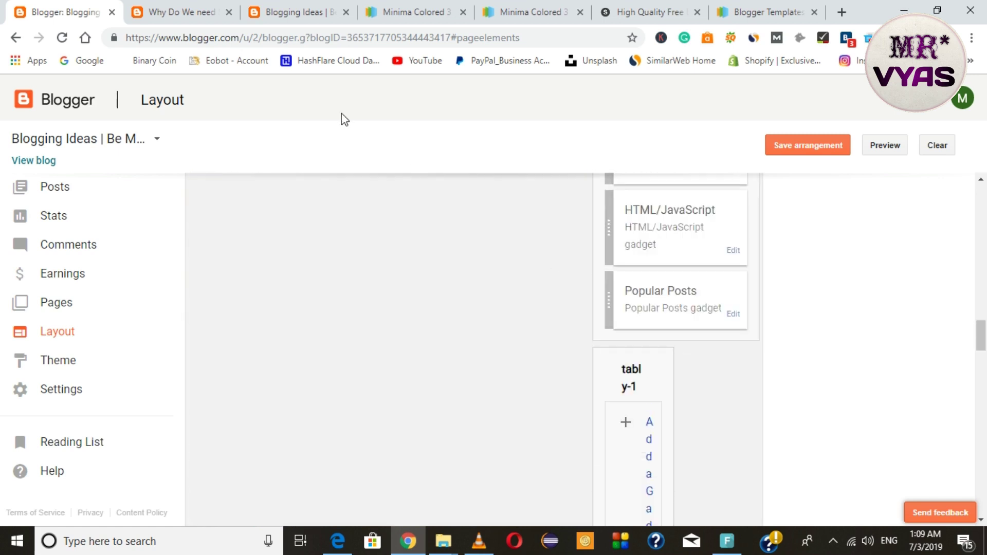
# Check the sidebar of the live SEO post and display the Popular list in its tabbed widget
pyautogui.click(208, 12)
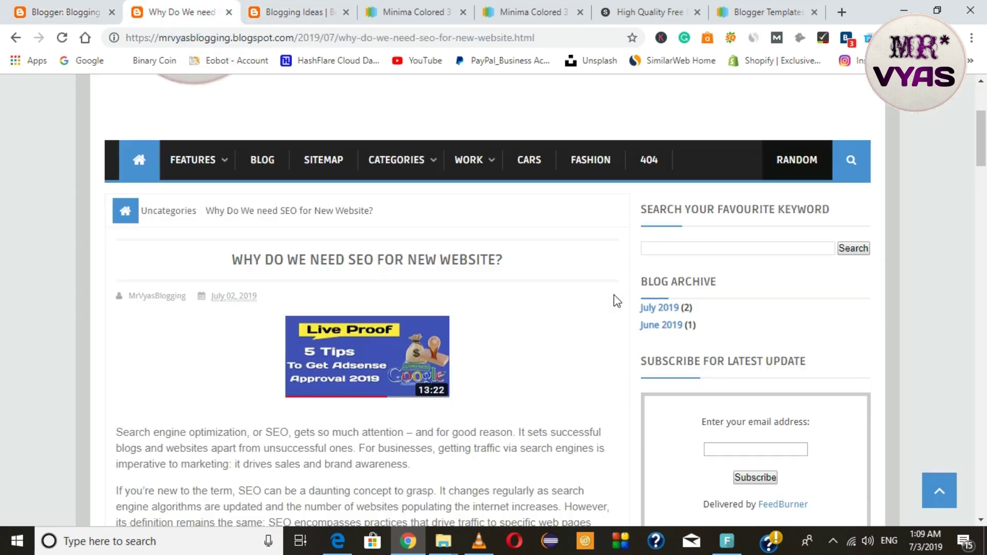
pyautogui.scroll(-20, 676, 340)
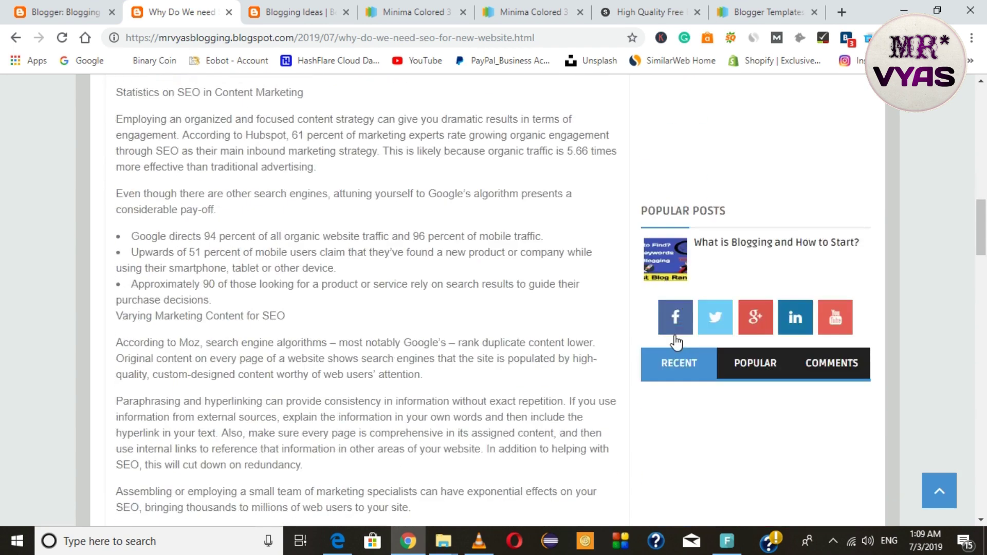
pyautogui.click(746, 149)
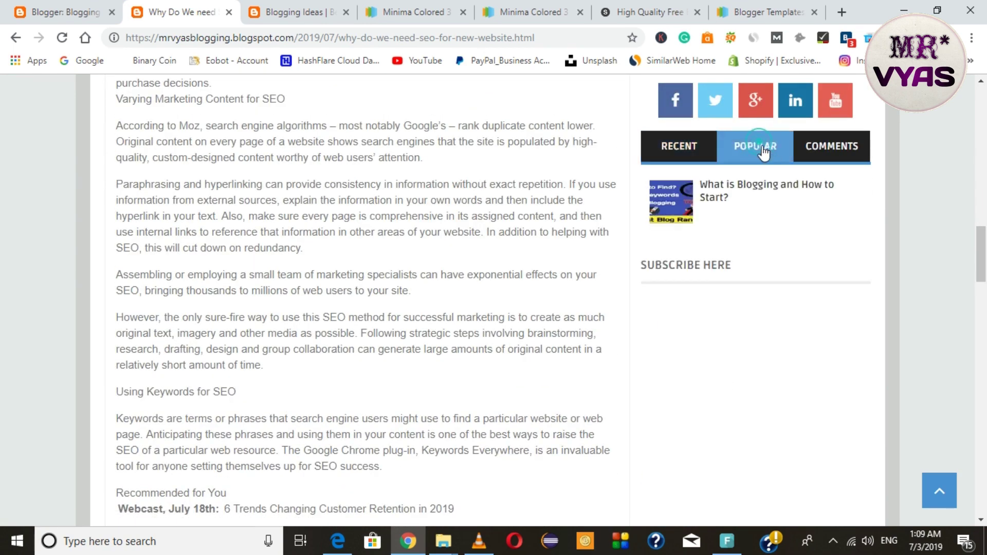
# Compare the Recent, Popular and Comments lists in the sidebar's tabbed widget on the live SEO post
pyautogui.click(825, 157)
pyautogui.click(676, 151)
pyautogui.click(754, 150)
pyautogui.click(795, 152)
pyautogui.click(754, 150)
pyautogui.click(690, 150)
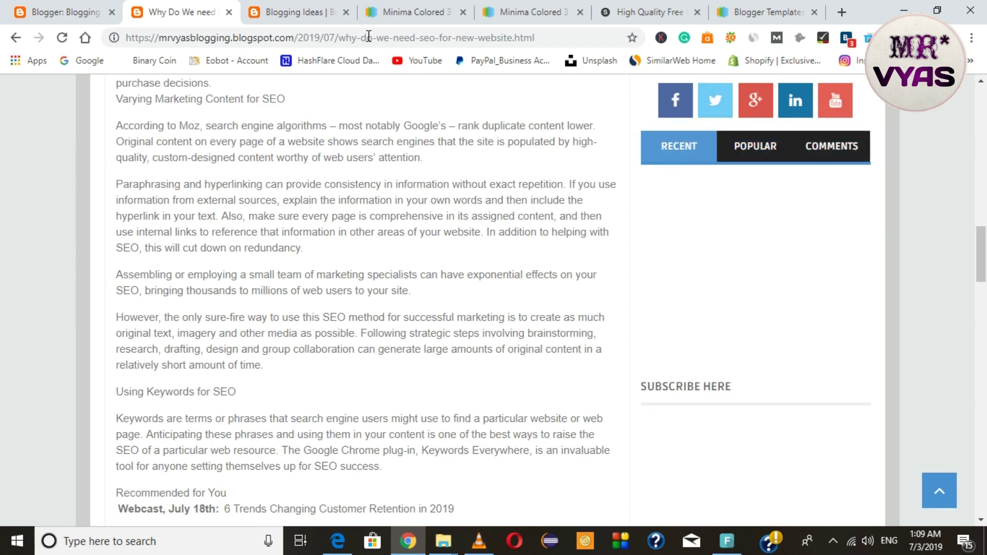
# Return to the layout and examine the Recent, Popular and Comments gadgets in tably-1 to tably-3 and the sidebar section below
pyautogui.click(60, 12)
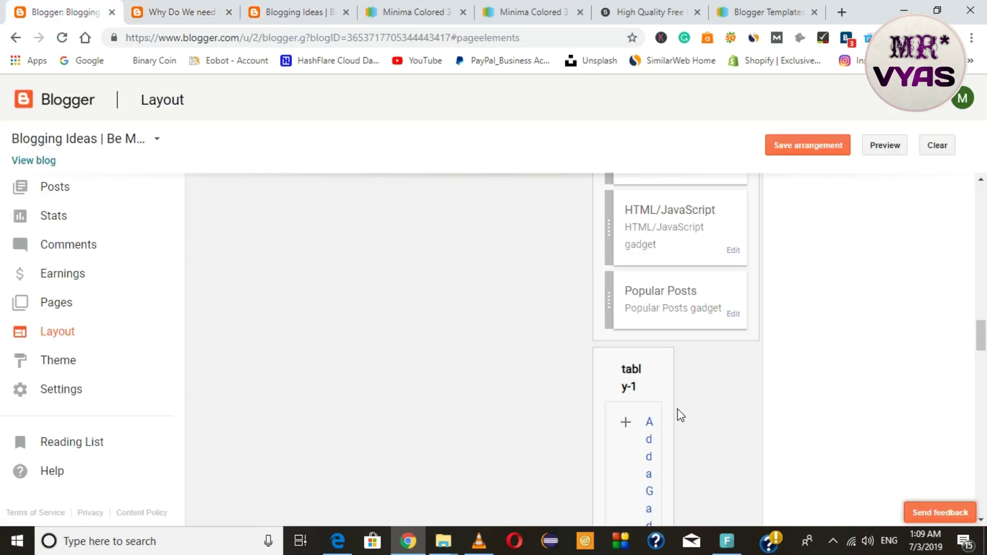
pyautogui.scroll(-5, 677, 412)
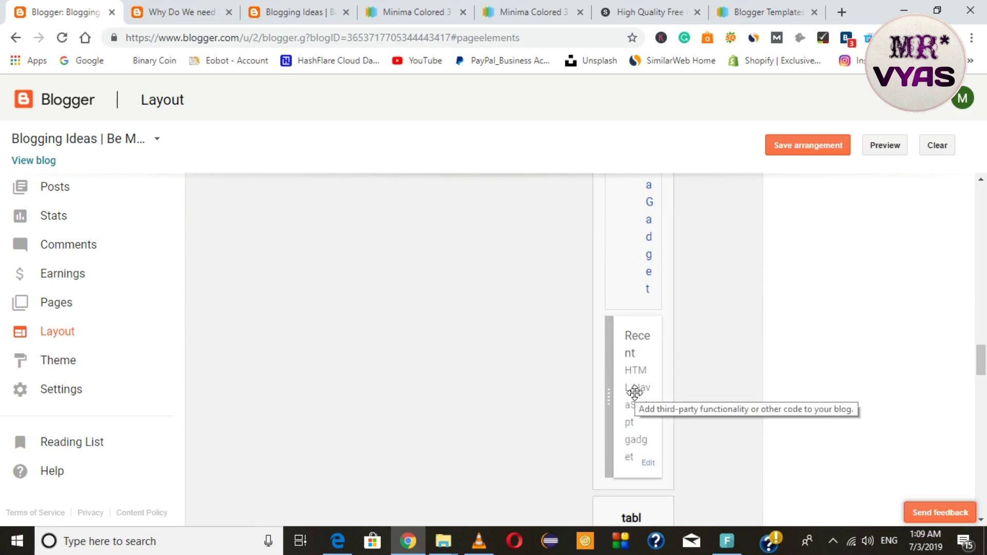
pyautogui.scroll(-5, 635, 393)
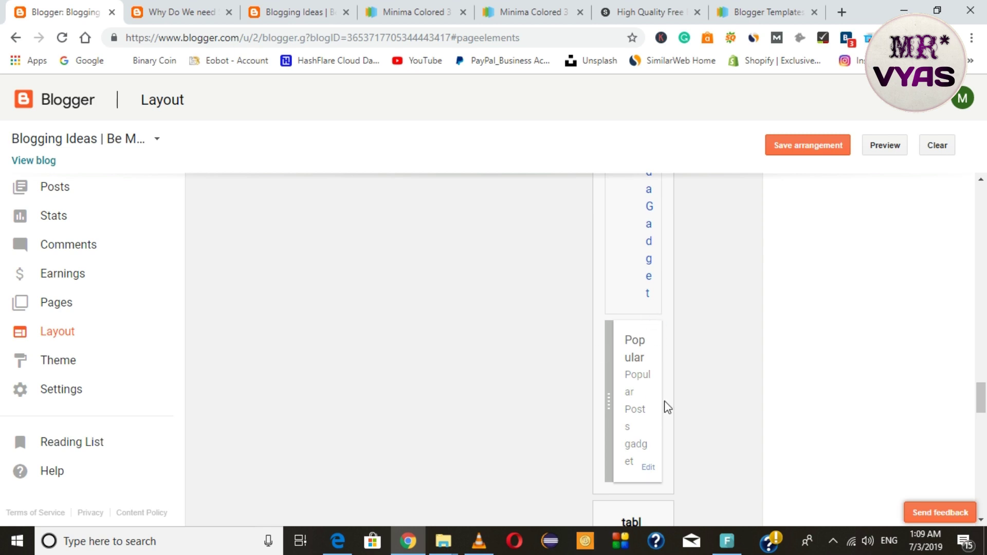
pyautogui.scroll(-1, 664, 404)
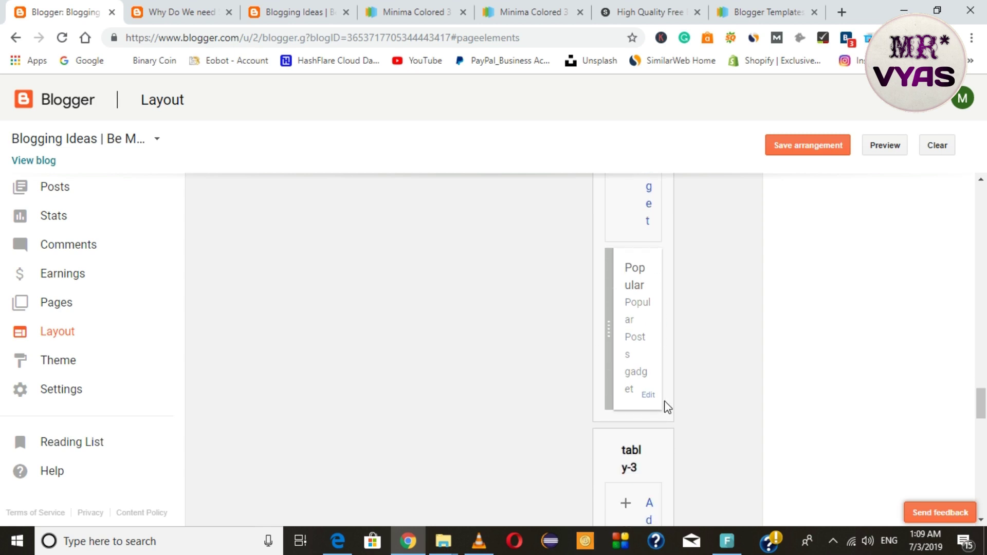
pyautogui.scroll(-8, 652, 353)
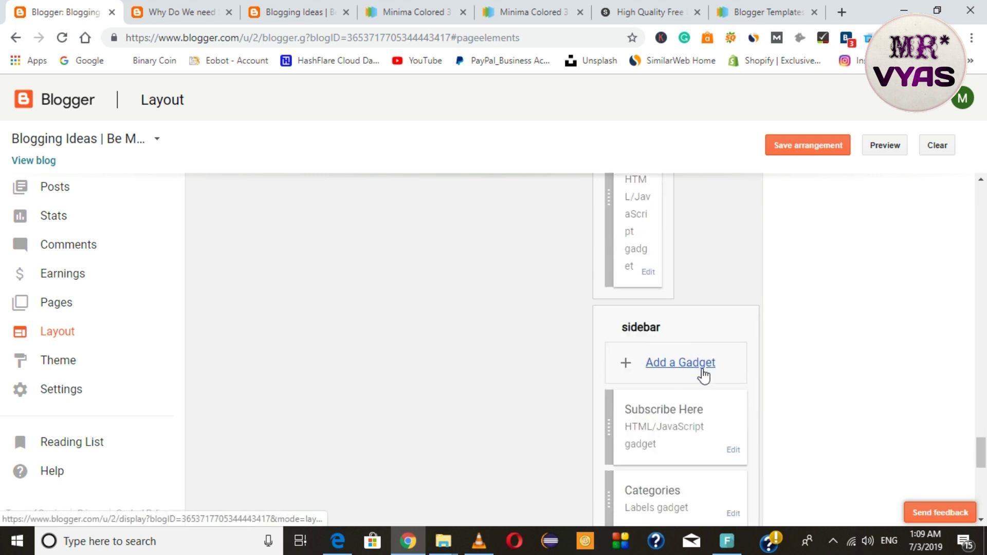
pyautogui.scroll(5, 698, 378)
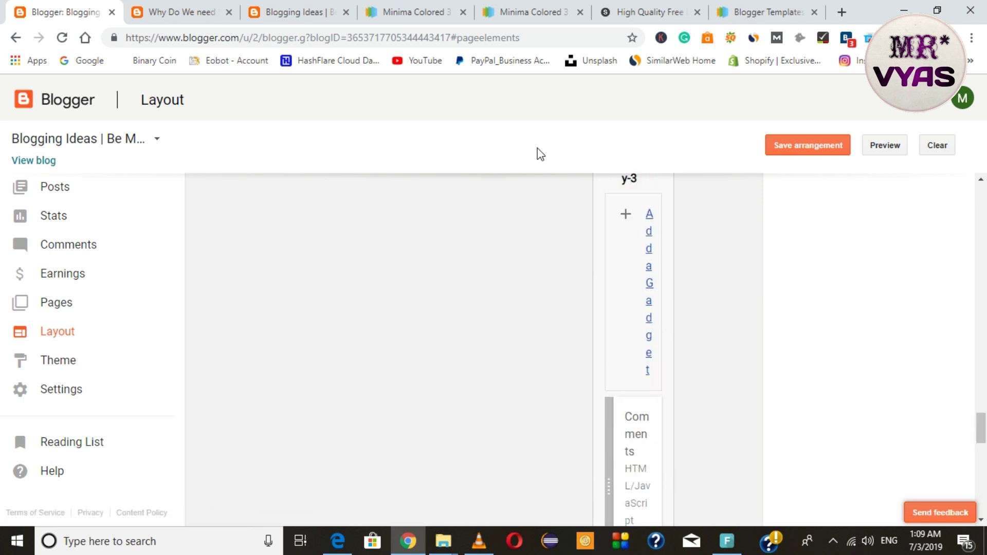
# On the live SEO post, display the Popular list again and inspect the Subscribe Here area beneath the tabbed widget
pyautogui.click(181, 12)
pyautogui.scroll(3, 775, 386)
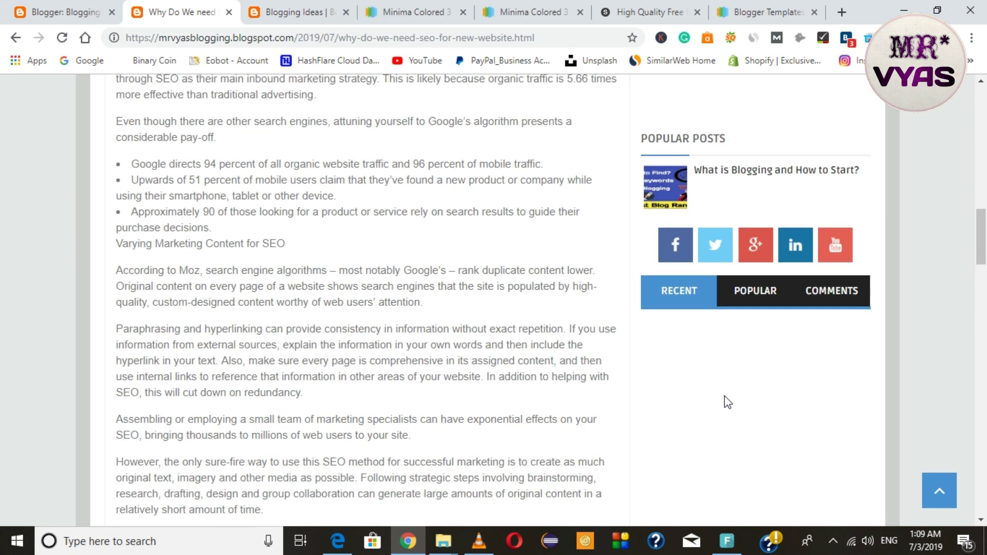
pyautogui.click(756, 301)
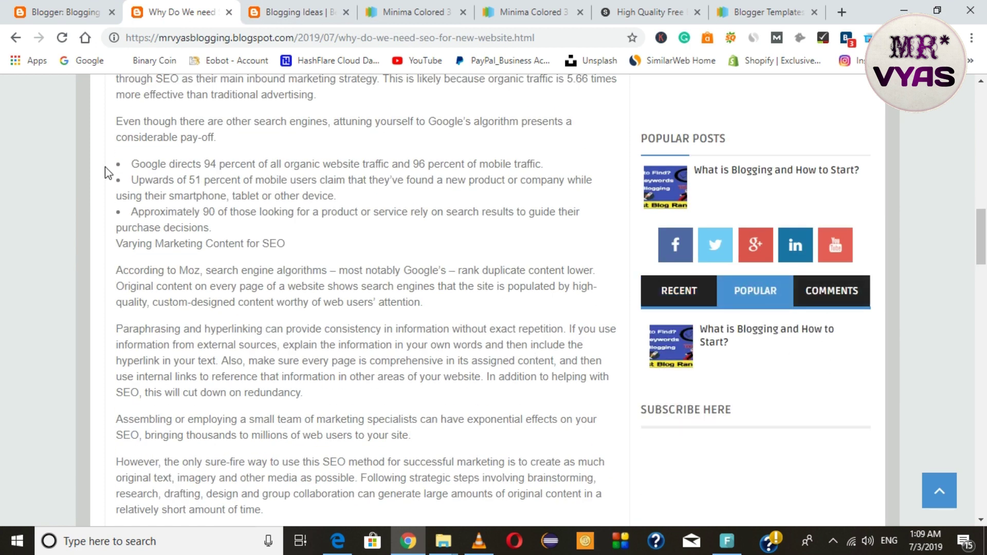
pyautogui.click(684, 298)
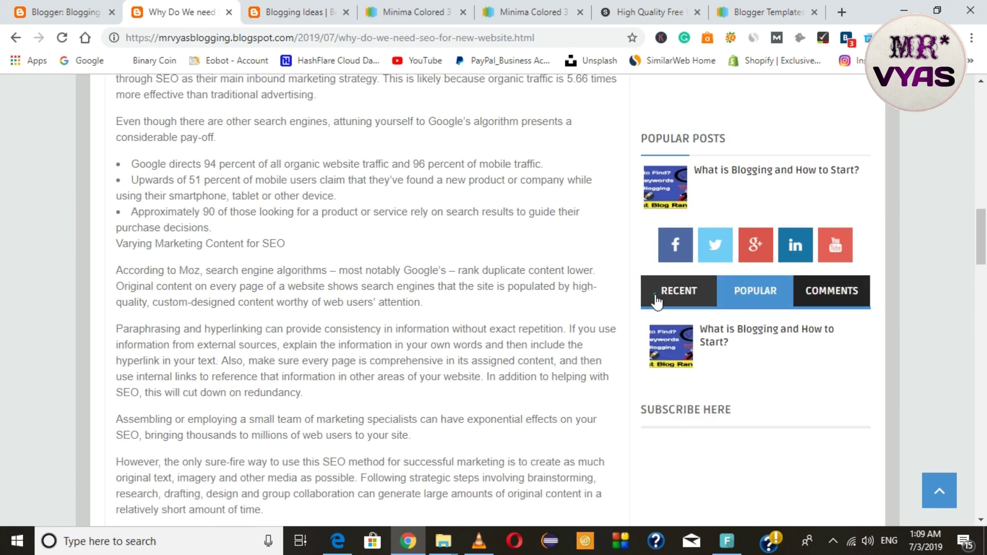
pyautogui.click(759, 302)
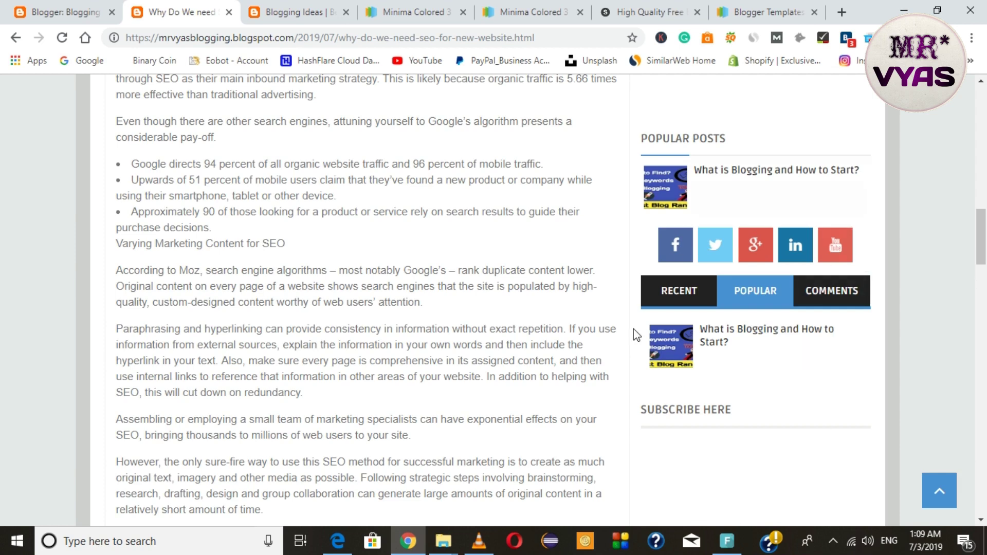
pyautogui.scroll(-5, 731, 359)
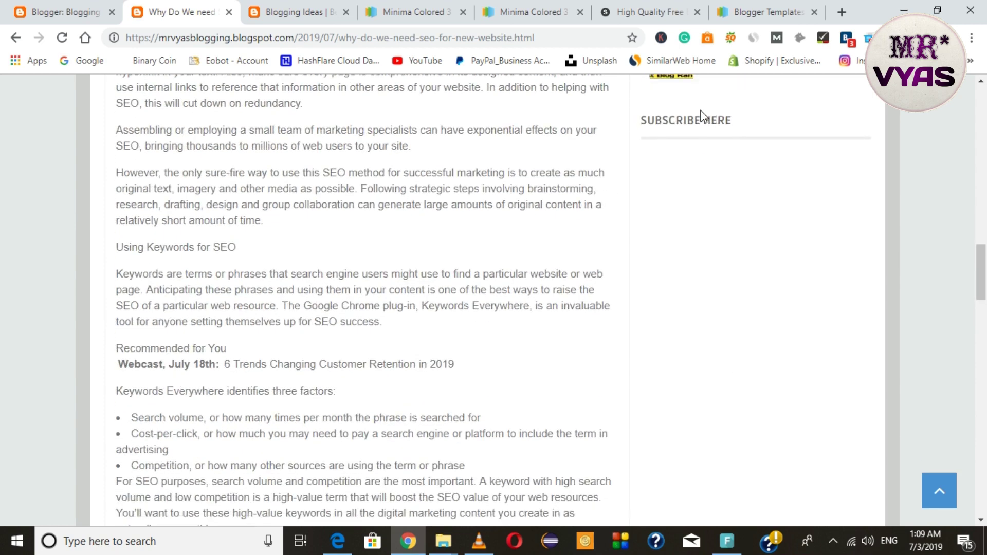
pyautogui.scroll(-4, 706, 405)
pyautogui.scroll(7, 712, 360)
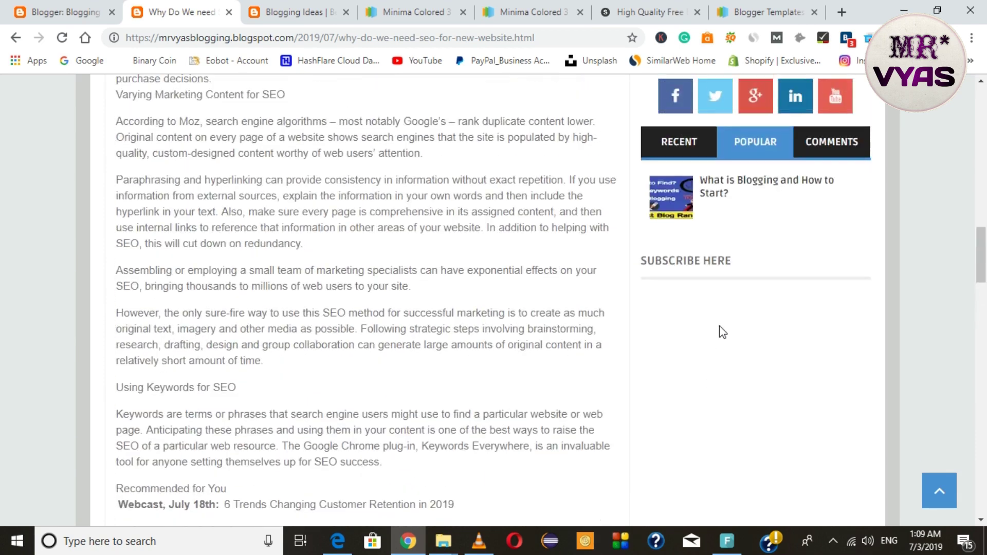
# Return to the layout and remove the AdSense gadget above the search gadget in sidebar2
pyautogui.click(40, 12)
pyautogui.scroll(-7, 677, 368)
pyautogui.scroll(10, 677, 482)
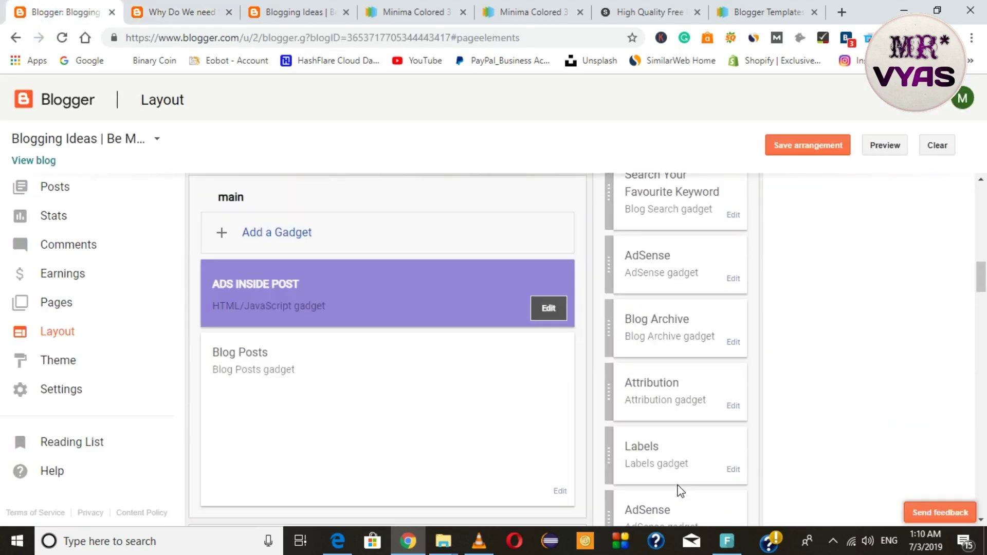
pyautogui.scroll(-2, 690, 415)
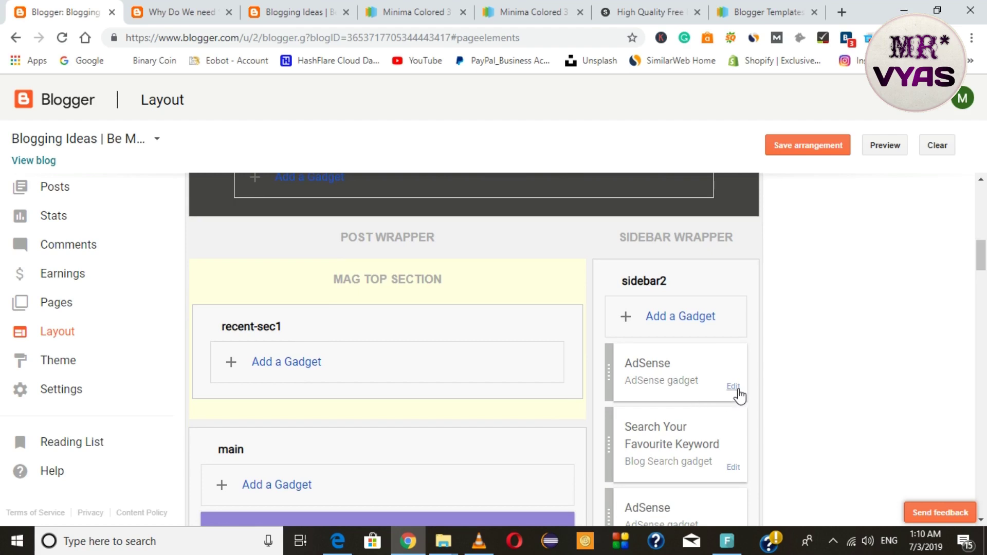
pyautogui.click(734, 387)
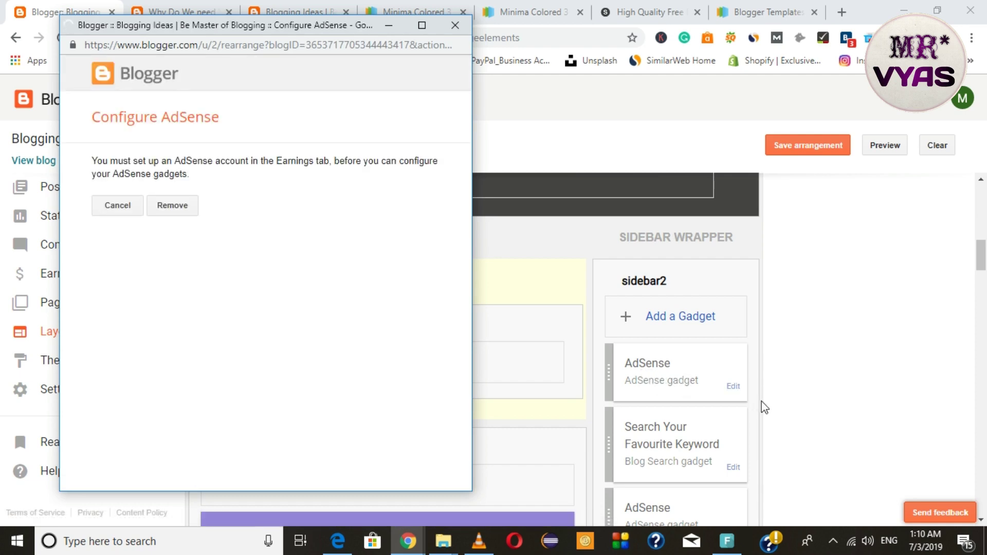
pyautogui.click(108, 215)
pyautogui.click(456, 25)
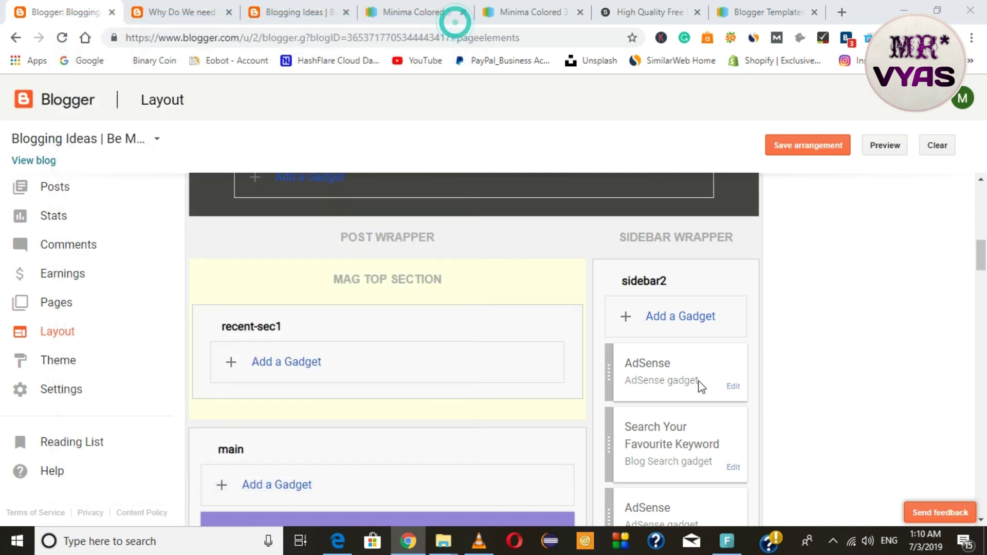
pyautogui.click(733, 387)
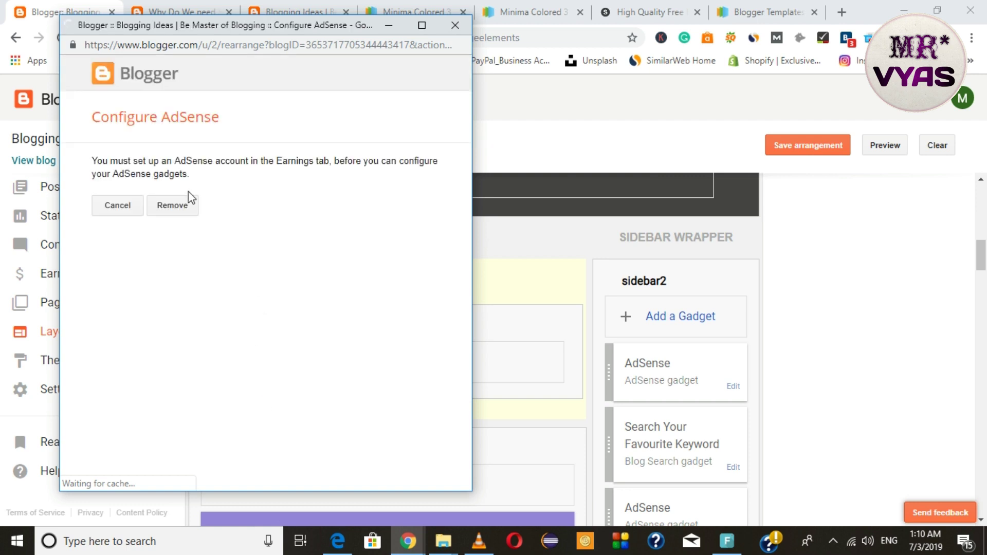
pyautogui.click(169, 200)
pyautogui.click(319, 139)
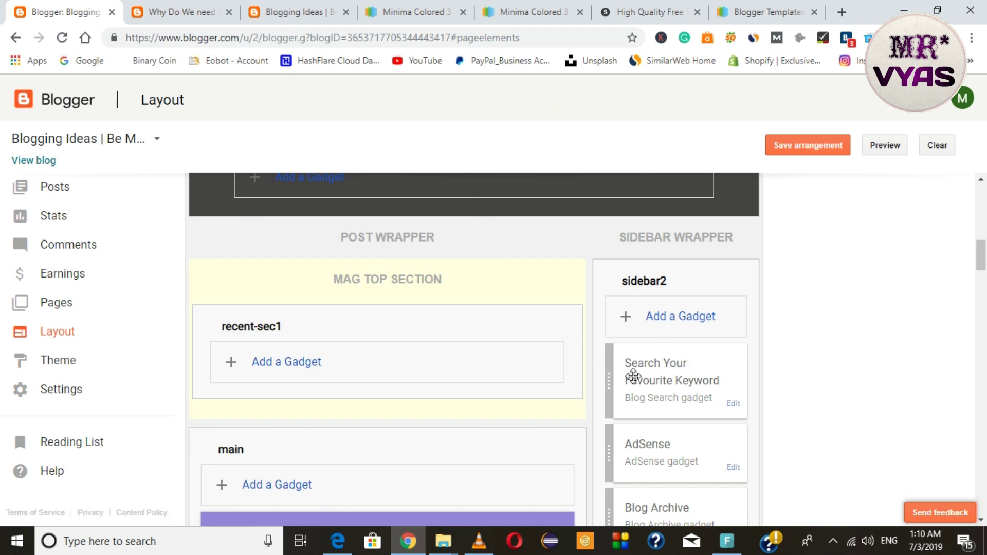
# Add an empty, untitled HTML/JavaScript gadget to the sidebar2 section and save it
pyautogui.click(686, 317)
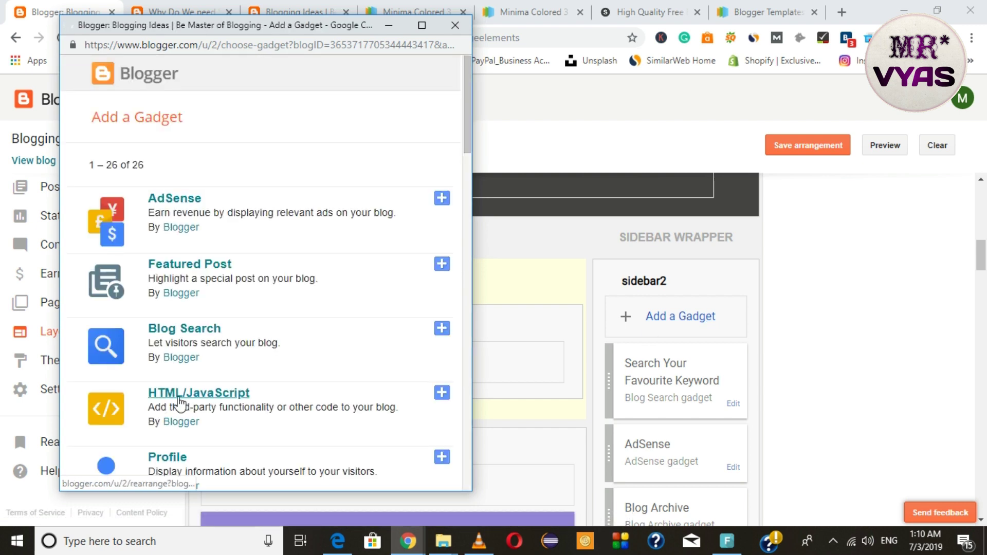
pyautogui.click(442, 394)
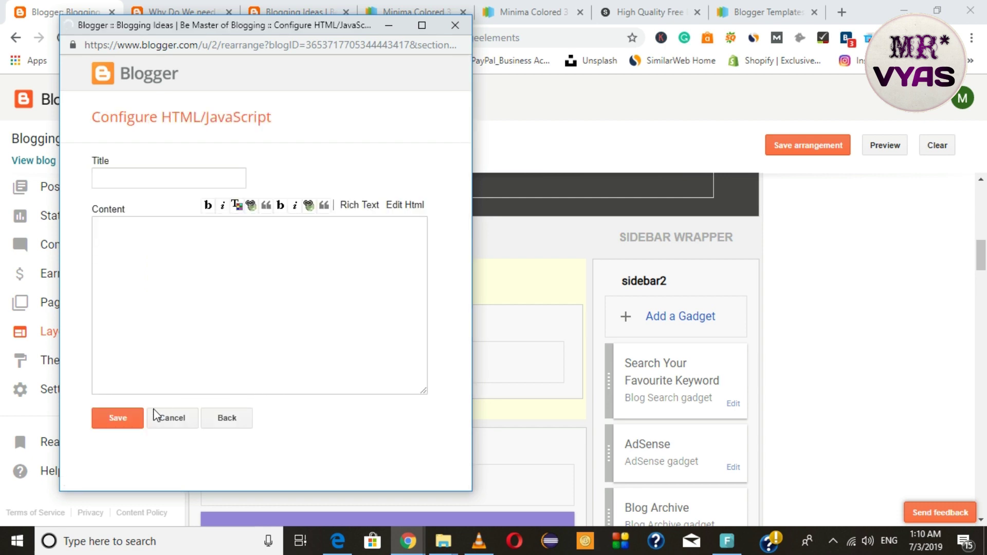
pyautogui.click(122, 420)
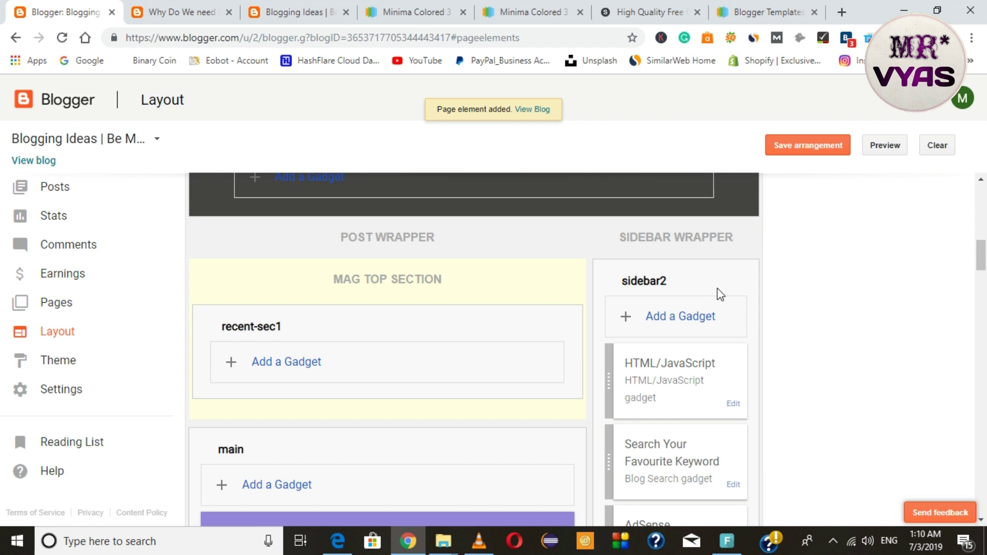
# Remove the Search Your Favourite Keyword gadget from sidebar2 and confirm the removal
pyautogui.scroll(-2, 625, 434)
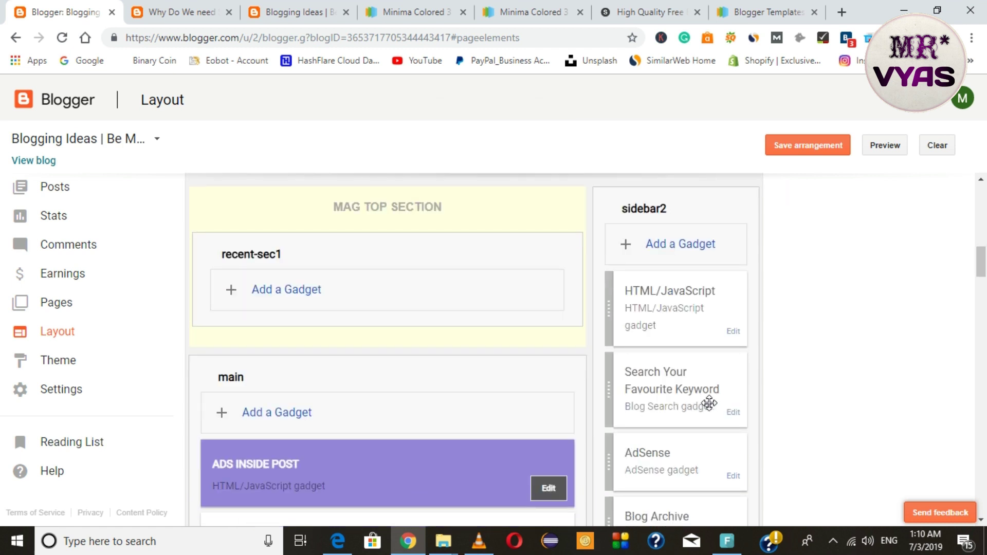
pyautogui.click(733, 412)
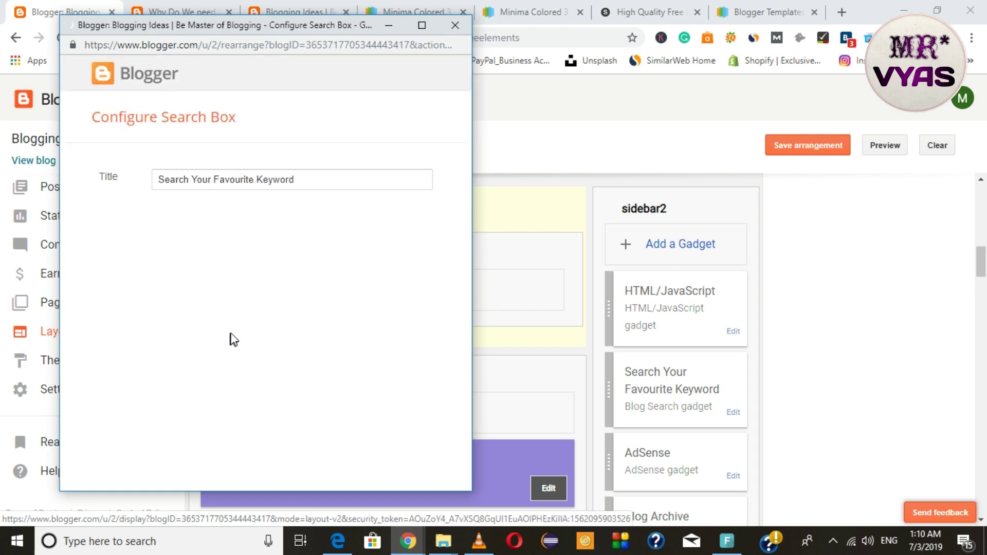
pyautogui.click(227, 227)
pyautogui.click(320, 138)
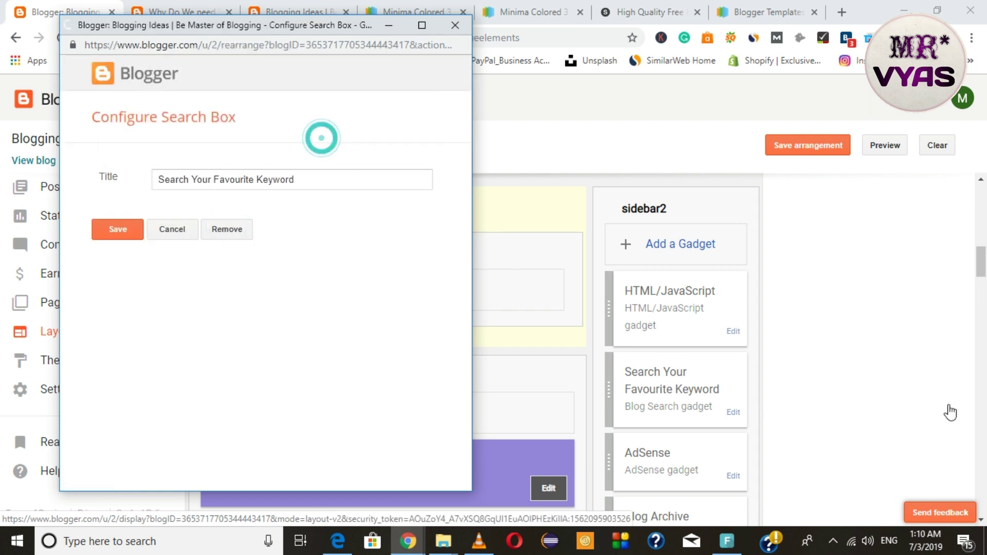
# Remove the AdSense gadget directly above Blog Archive in sidebar2 and confirm the removal
pyautogui.scroll(-3, 755, 383)
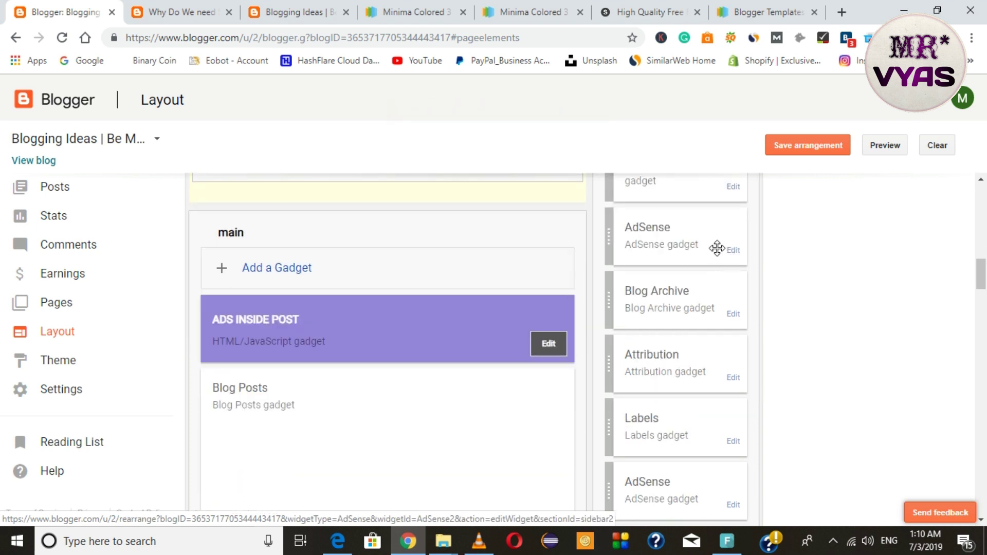
pyautogui.scroll(2, 716, 247)
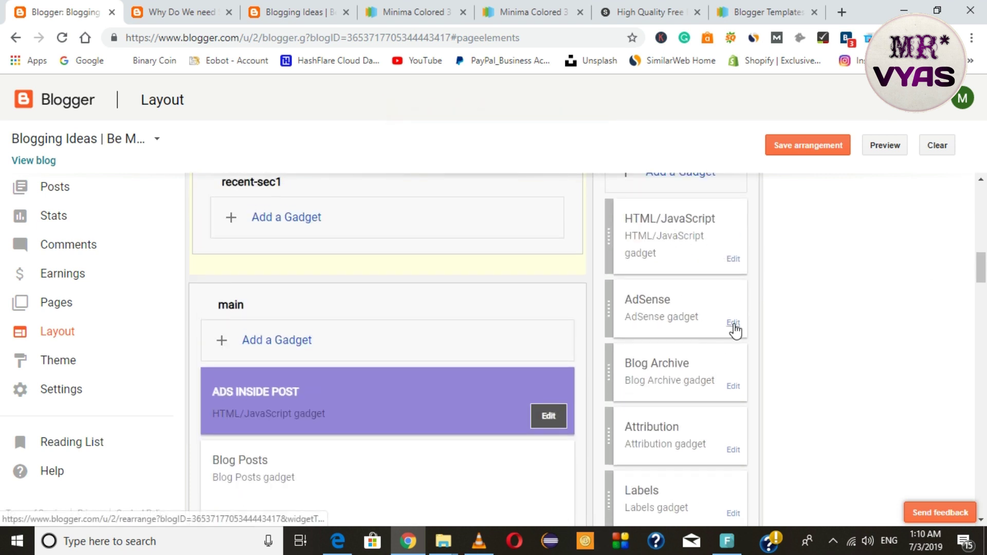
pyautogui.click(734, 327)
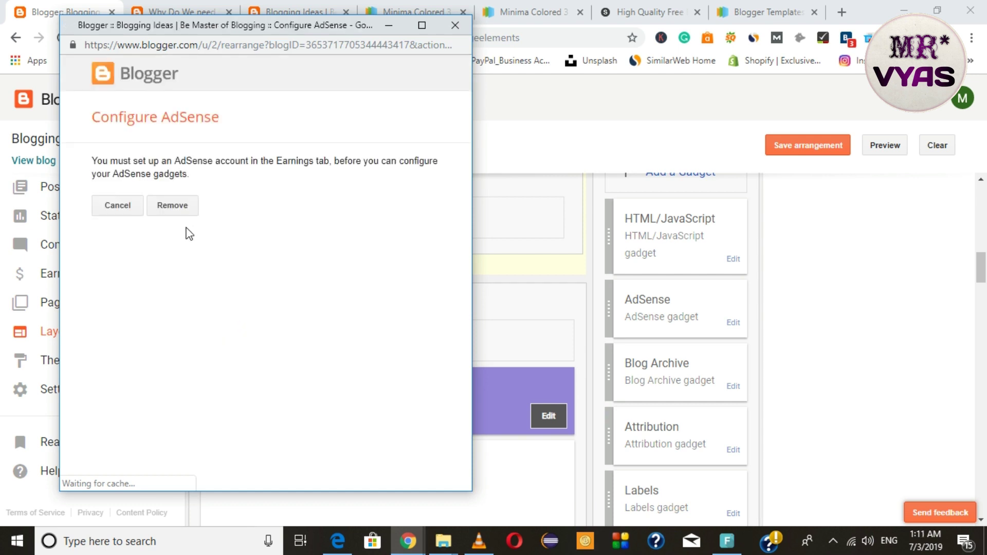
pyautogui.click(178, 204)
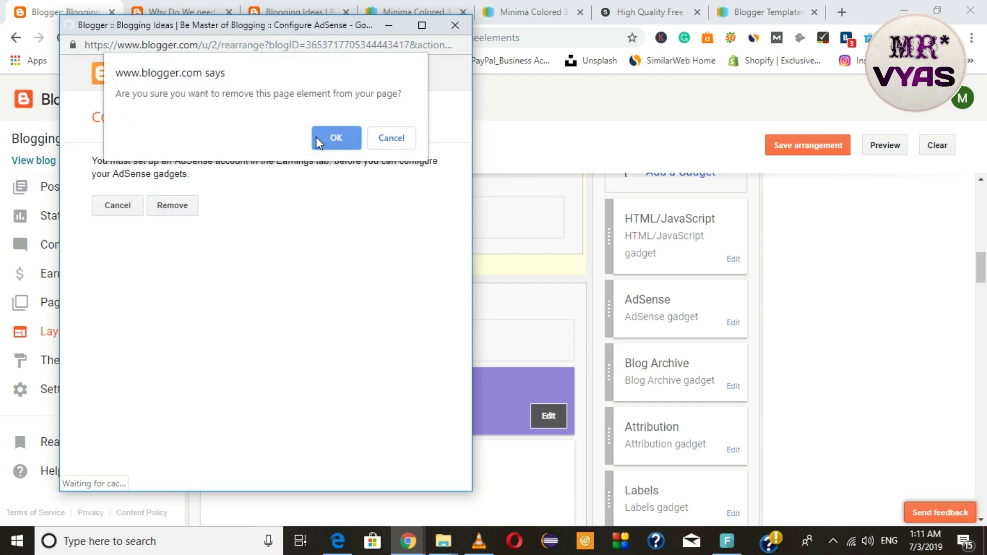
pyautogui.click(318, 137)
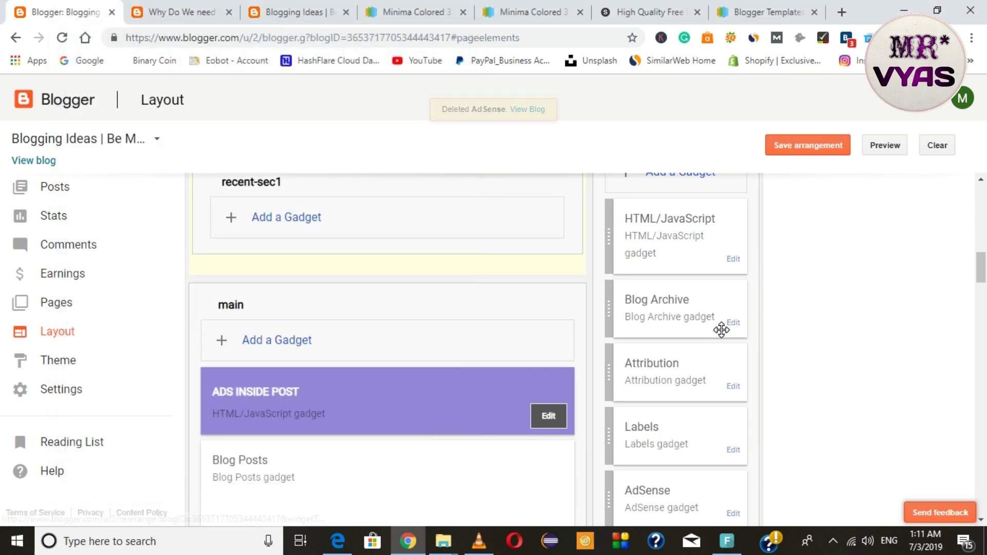
# Check the Blog Archive in the live SEO post's sidebar, and remove the Blog Archive gadget from sidebar2 in the layout
pyautogui.click(195, 15)
pyautogui.scroll(10, 779, 272)
pyautogui.scroll(5, 766, 268)
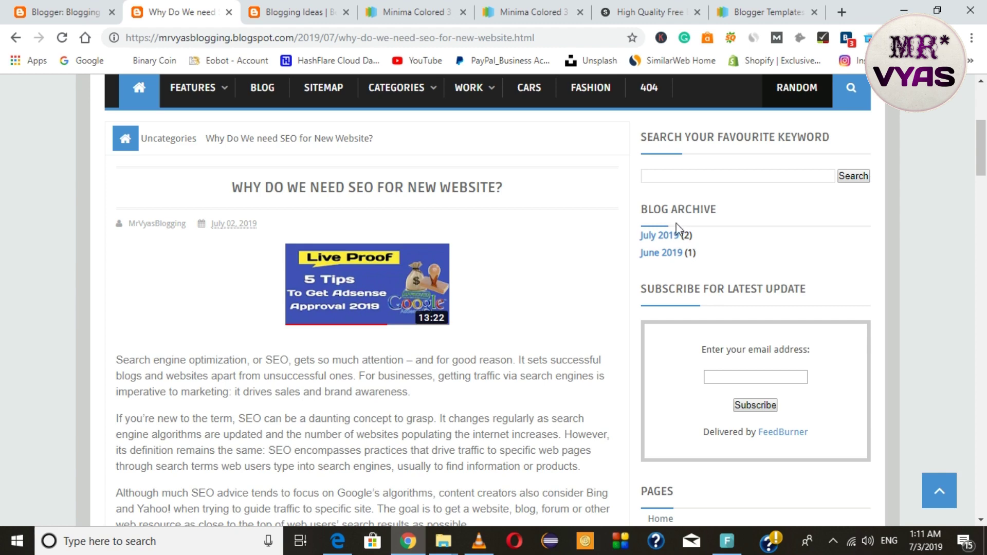
pyautogui.click(34, 13)
pyautogui.click(733, 323)
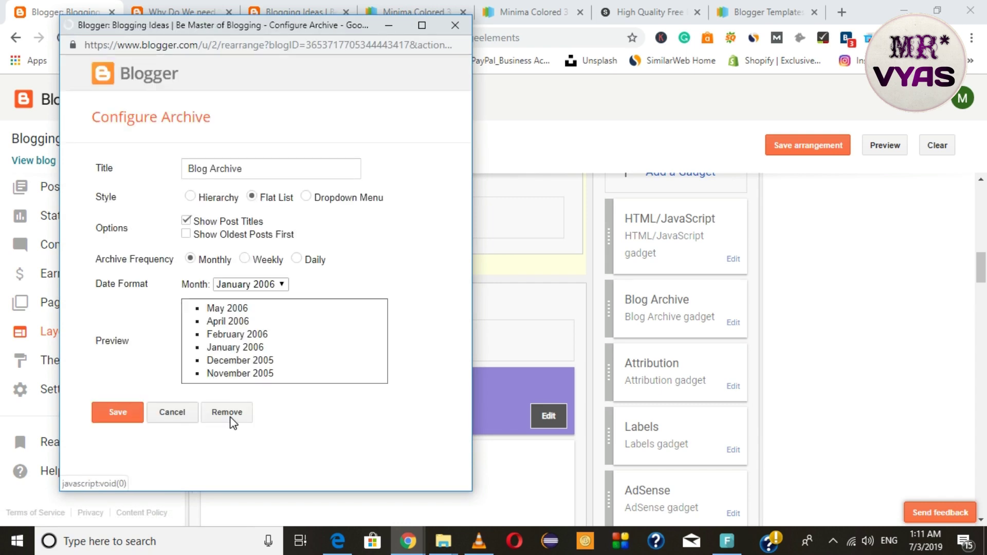
pyautogui.click(227, 414)
pyautogui.click(333, 146)
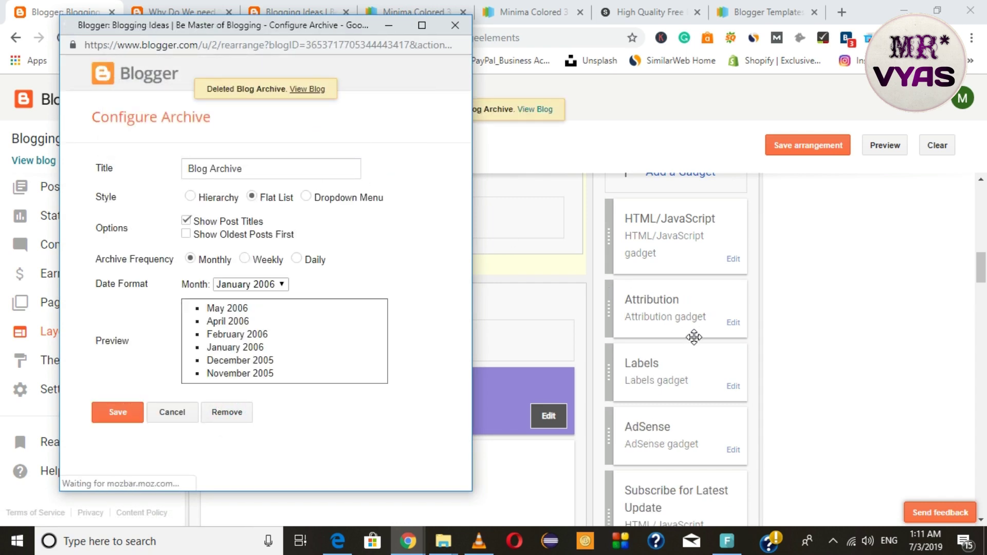
# Remove the Attribution gadget from the sidebar2 section and confirm the removal
pyautogui.click(734, 323)
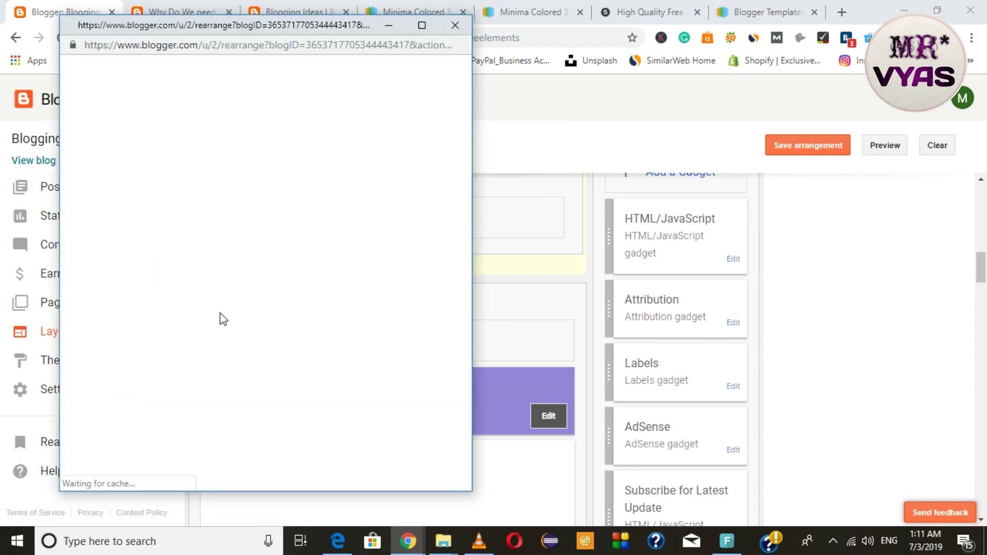
pyautogui.click(215, 301)
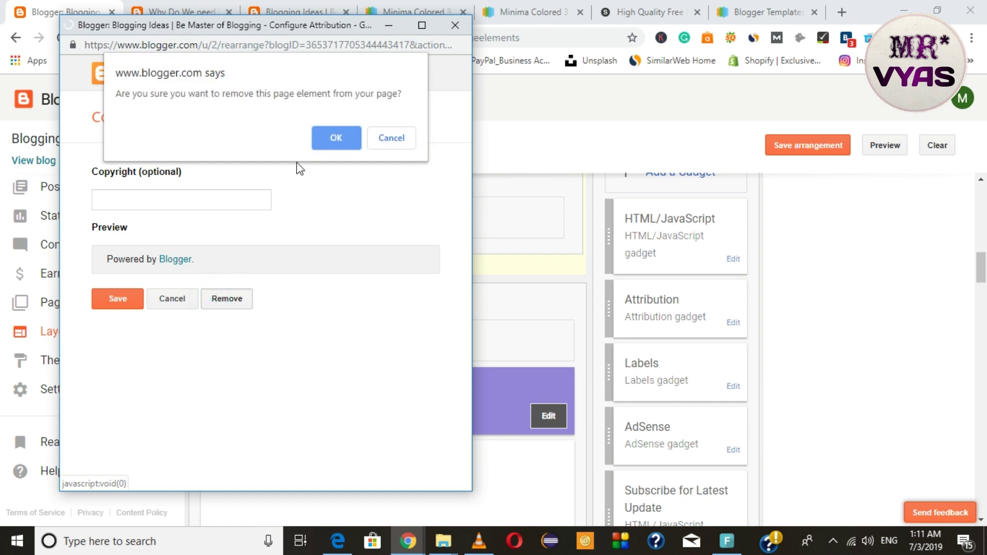
pyautogui.click(329, 144)
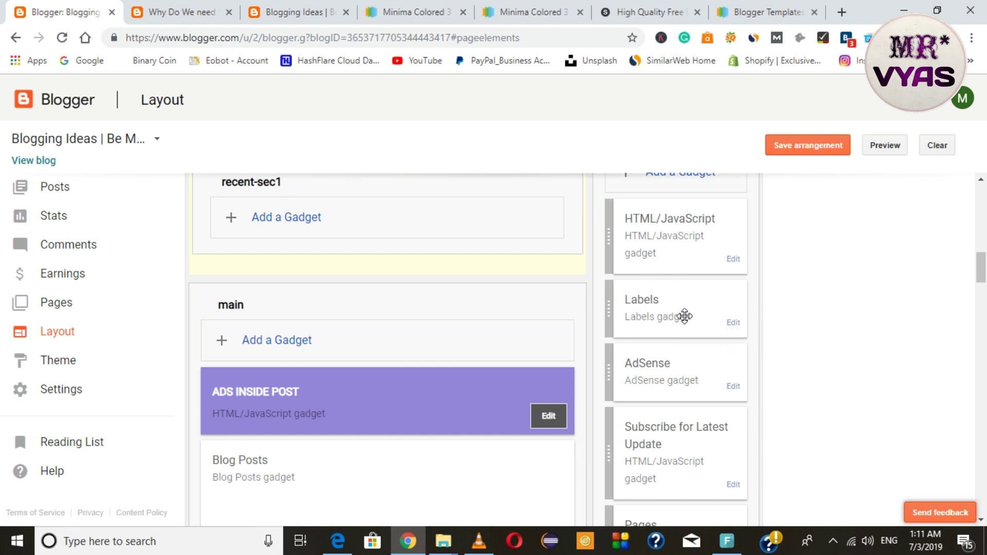
# Remove the AdSense gadget directly below Labels in sidebar2 and confirm the removal
pyautogui.click(736, 388)
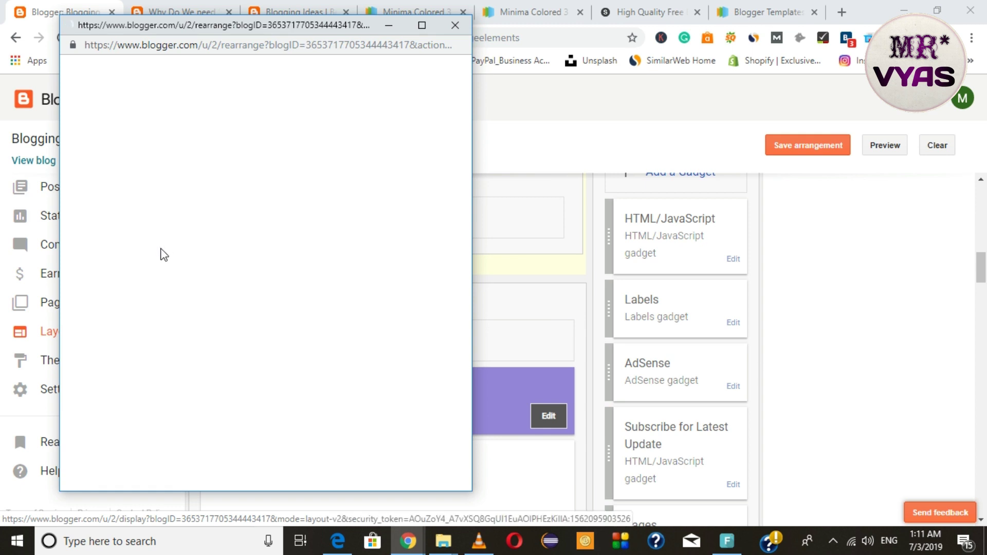
pyautogui.click(155, 204)
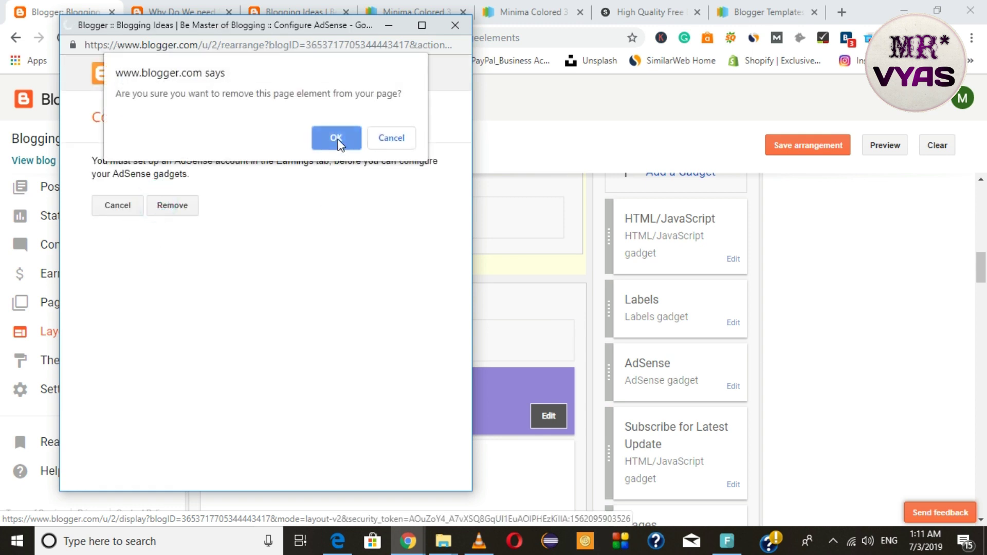
pyautogui.click(336, 133)
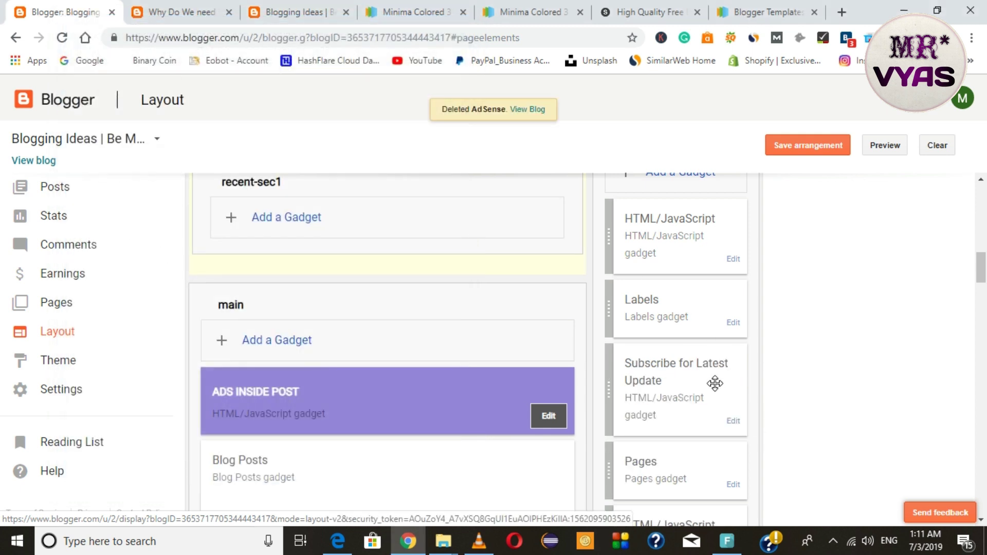
# Remove the Pages gadget below Subscribe for Latest Update in sidebar2 and confirm the removal
pyautogui.scroll(-1, 714, 382)
pyautogui.scroll(-1, 715, 383)
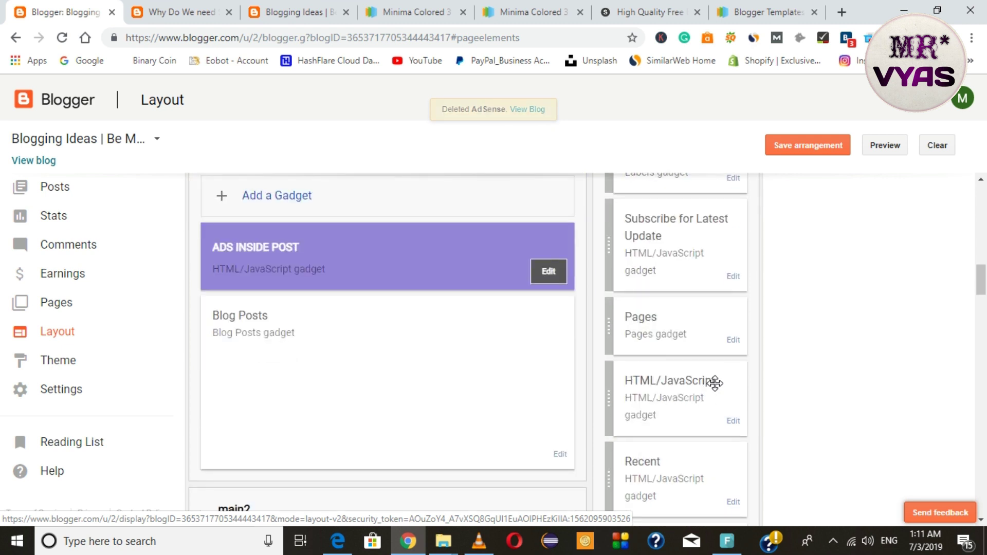
pyautogui.click(732, 339)
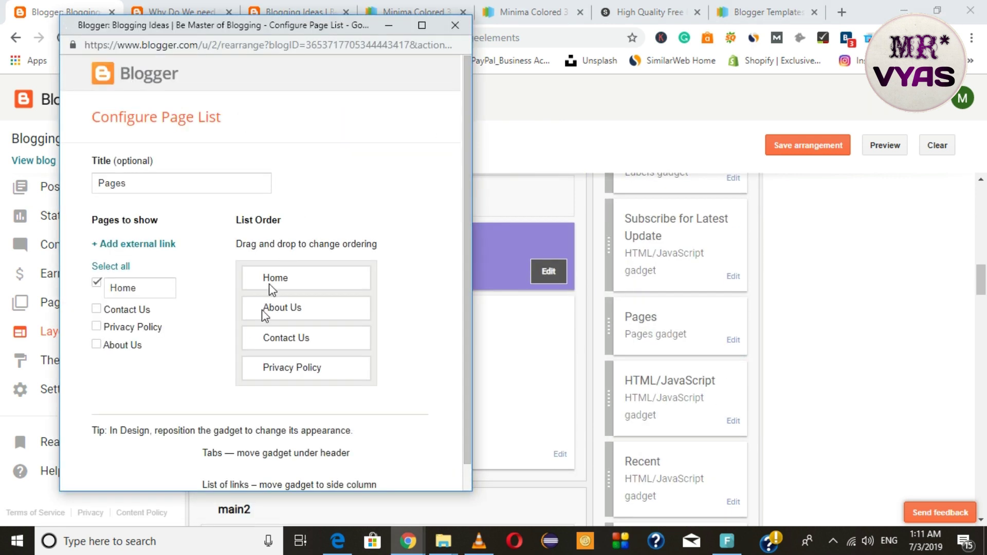
pyautogui.scroll(-1, 251, 404)
pyautogui.click(227, 456)
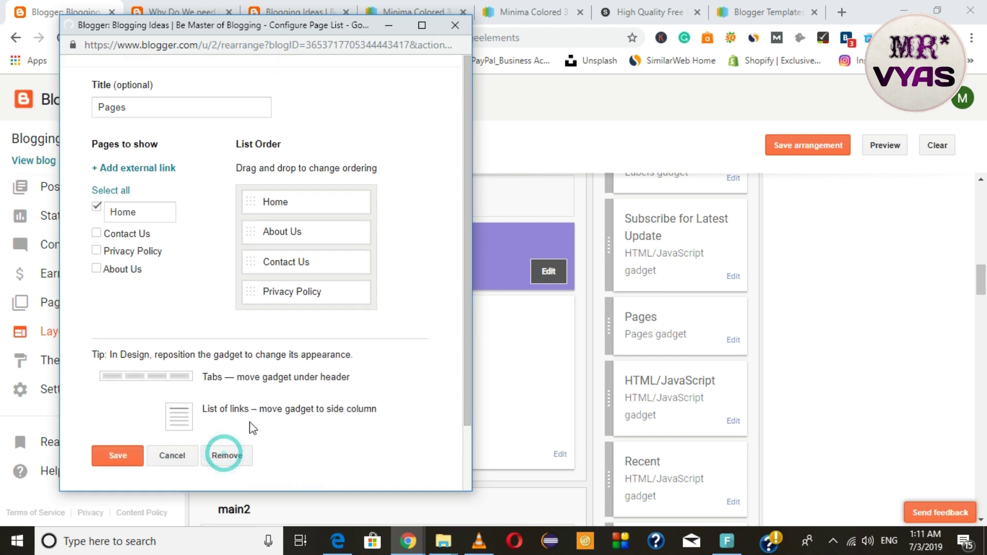
pyautogui.click(238, 461)
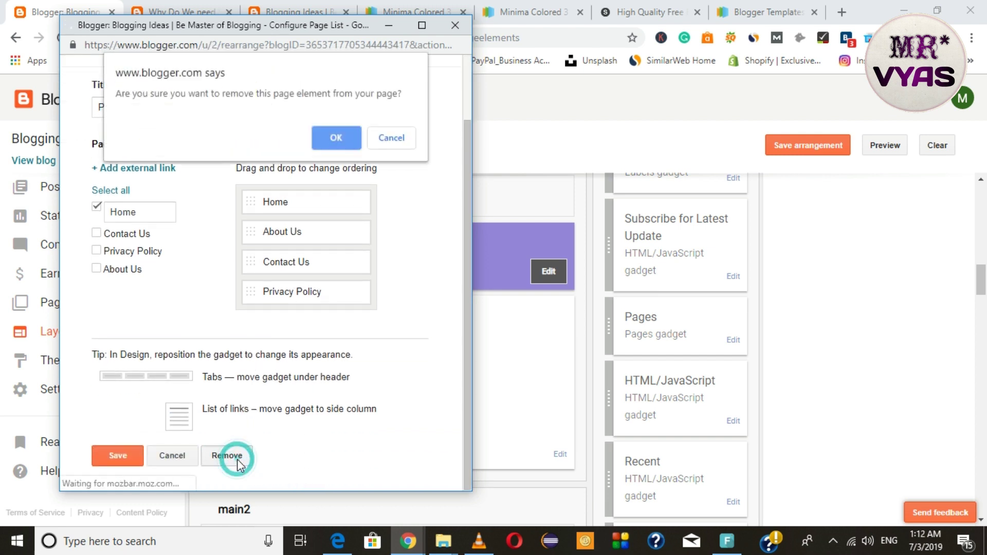
pyautogui.click(335, 151)
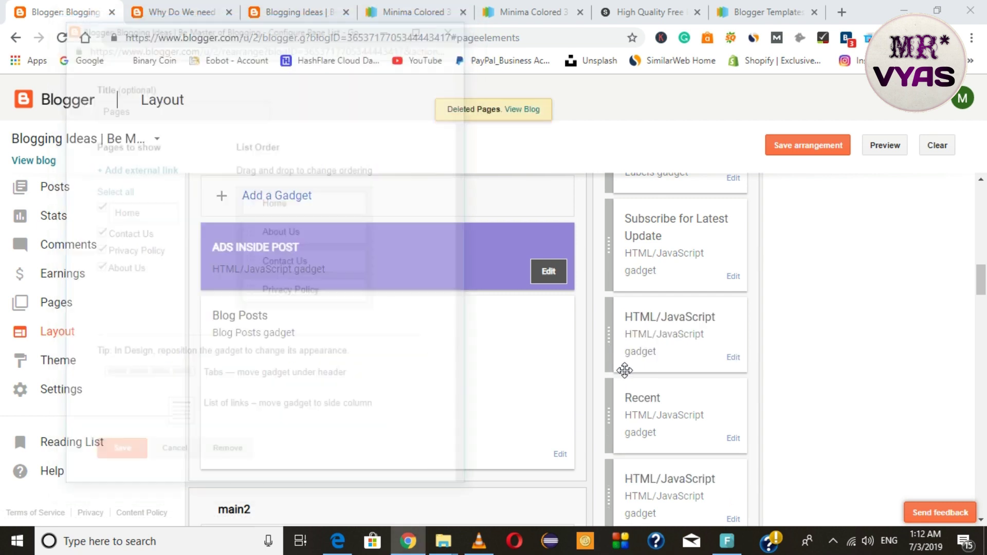
# Remove the Recent HTML/JavaScript gadget from sidebar2 and confirm the removal
pyautogui.scroll(-3, 704, 392)
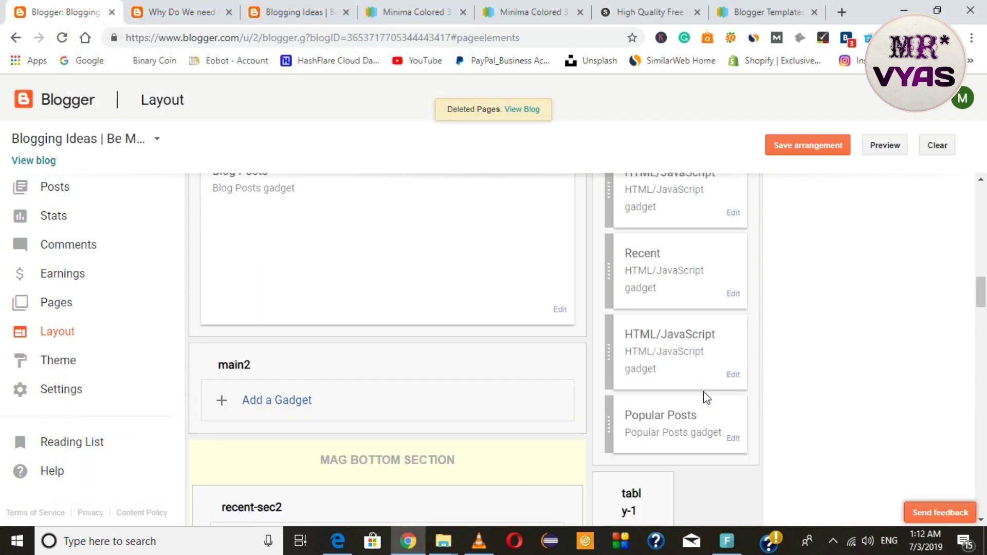
pyautogui.click(733, 294)
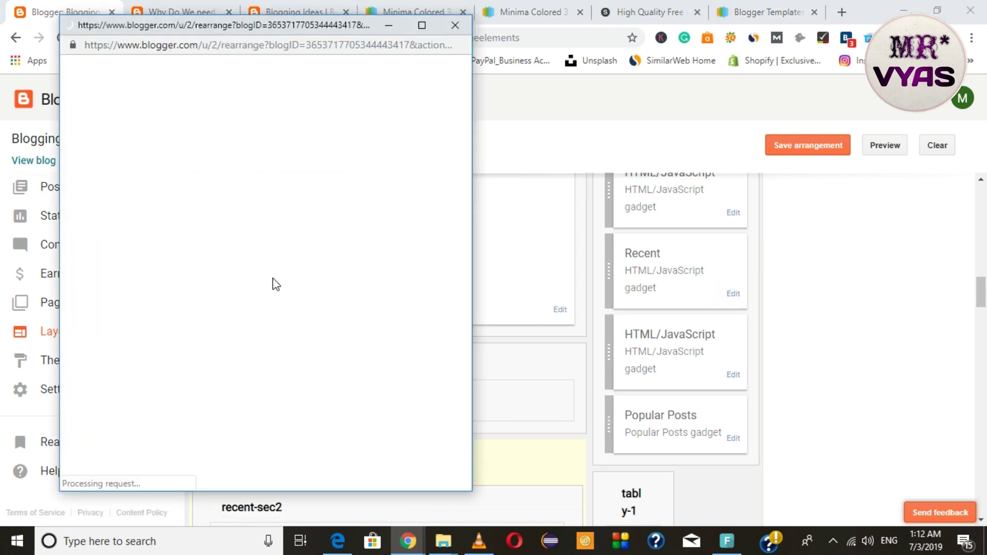
pyautogui.click(213, 423)
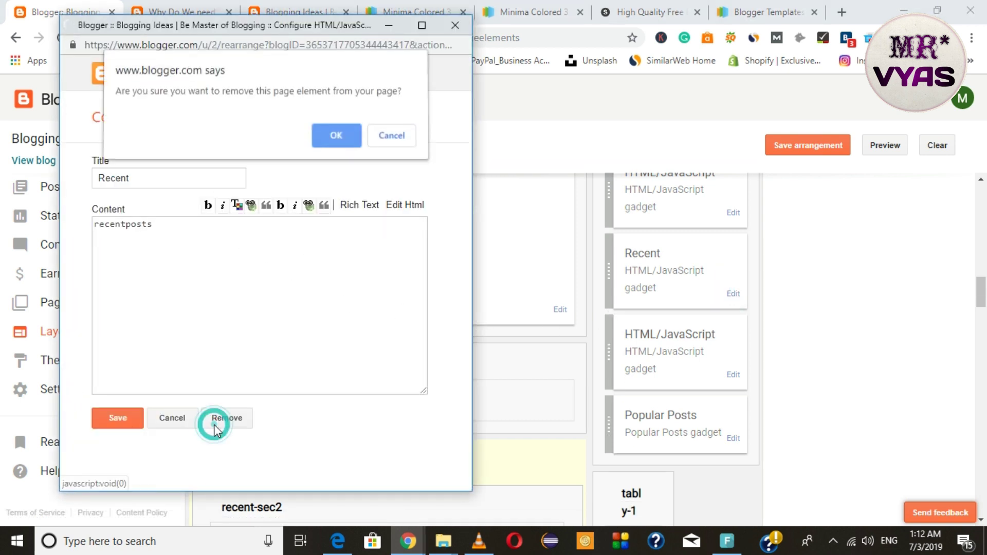
pyautogui.click(336, 139)
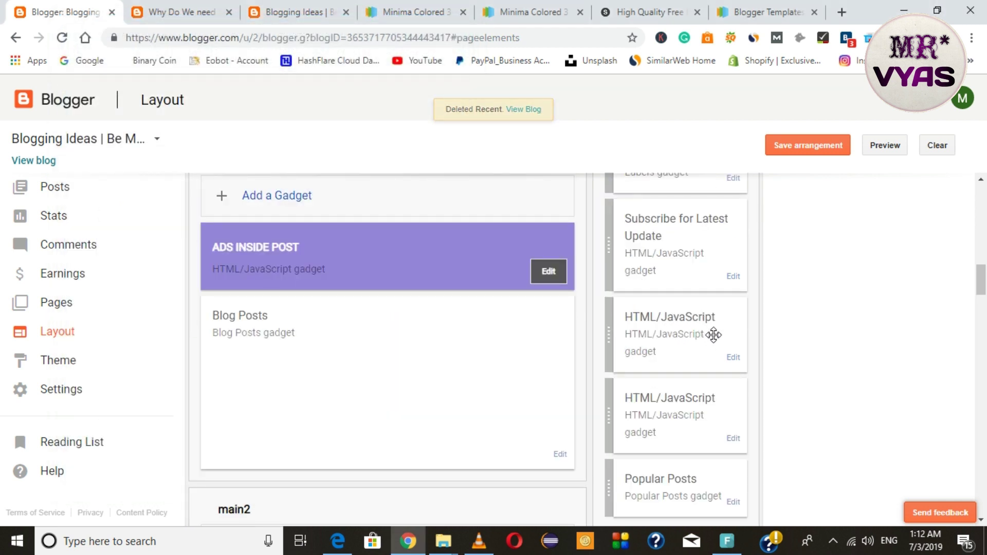
# Remove the HTML/JavaScript gadget directly above Popular Posts in sidebar2, and save the layout arrangement
pyautogui.click(735, 439)
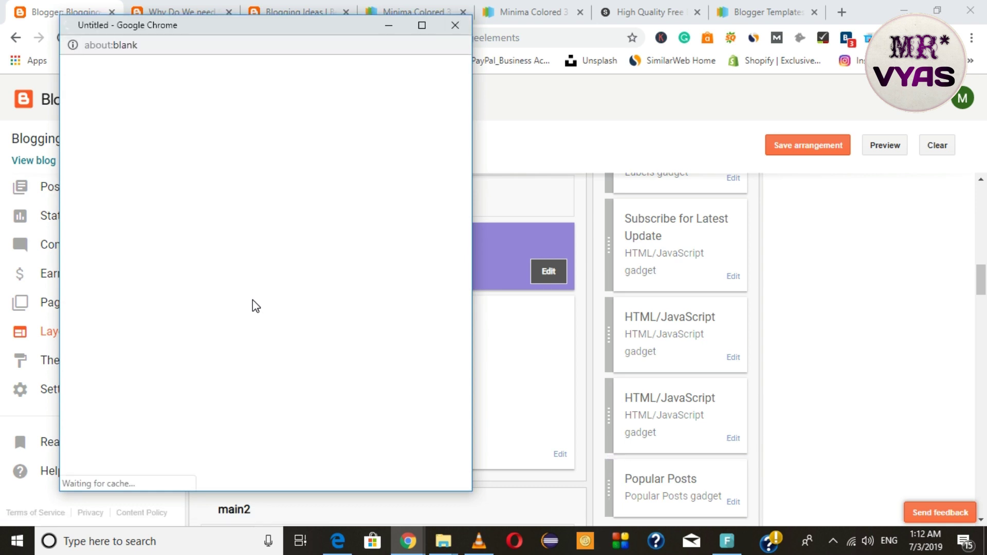
pyautogui.scroll(-3, 720, 257)
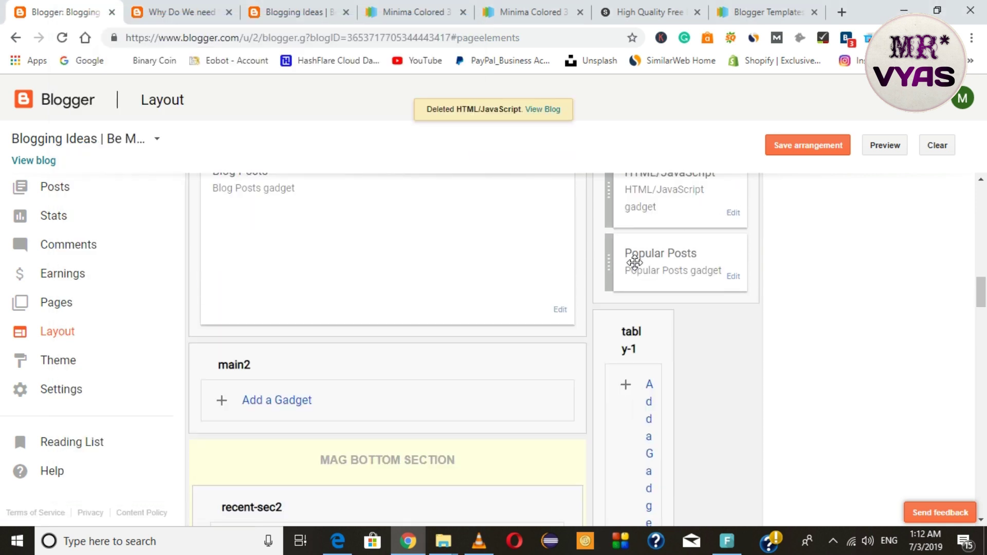
pyautogui.scroll(4, 641, 273)
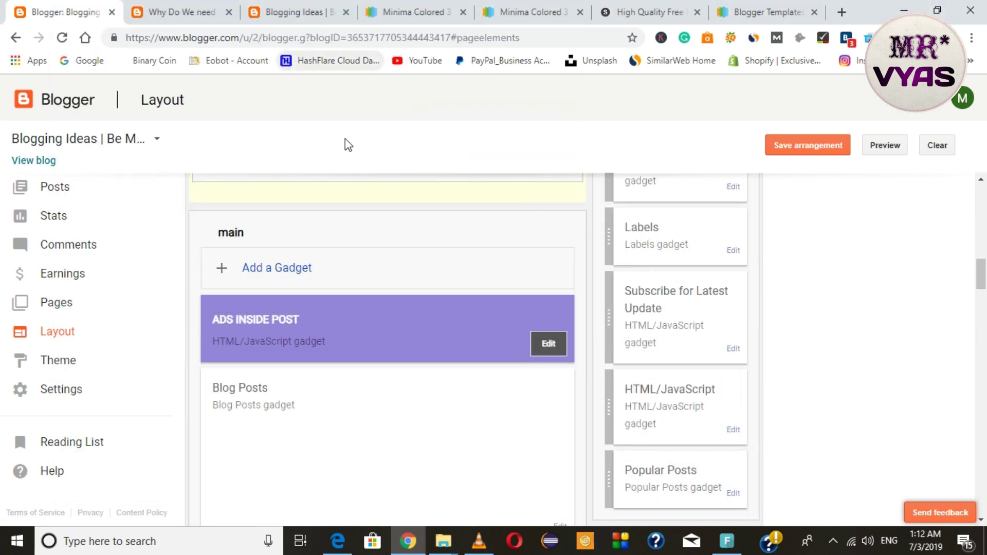
pyautogui.click(829, 148)
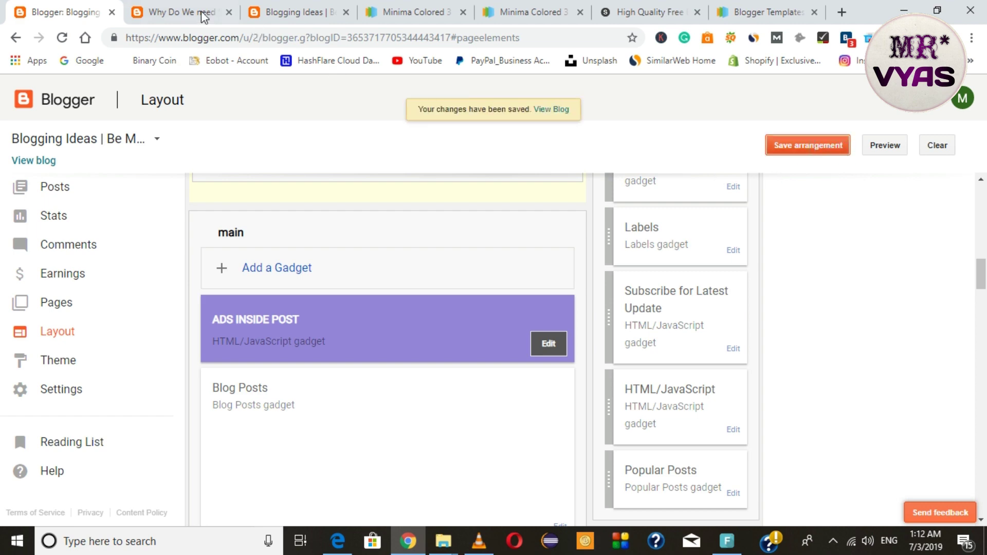
# Reload the live SEO post and examine its sidebar from the subscription box down past the Subscribe Here section
pyautogui.click(175, 13)
pyautogui.click(62, 38)
pyautogui.scroll(-5, 793, 291)
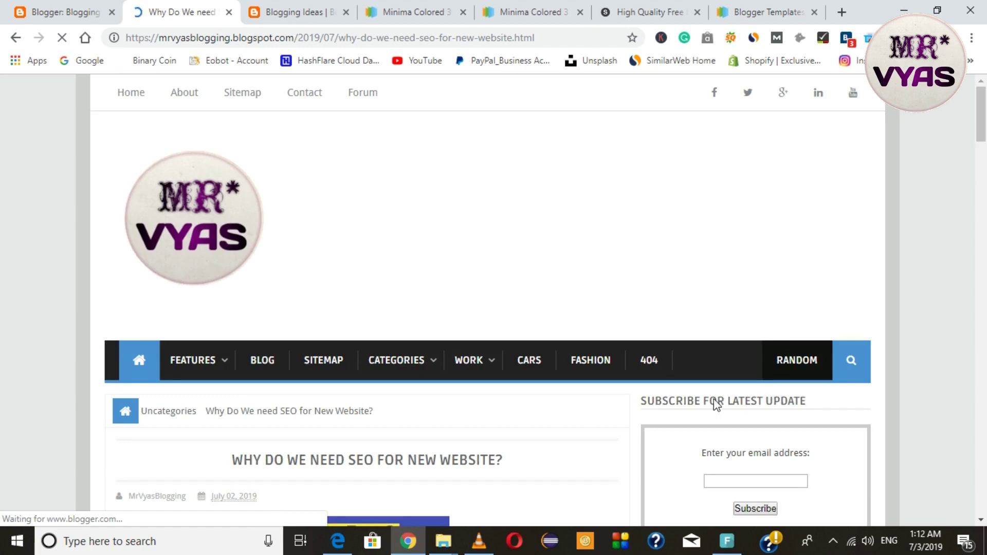
pyautogui.scroll(-8, 716, 405)
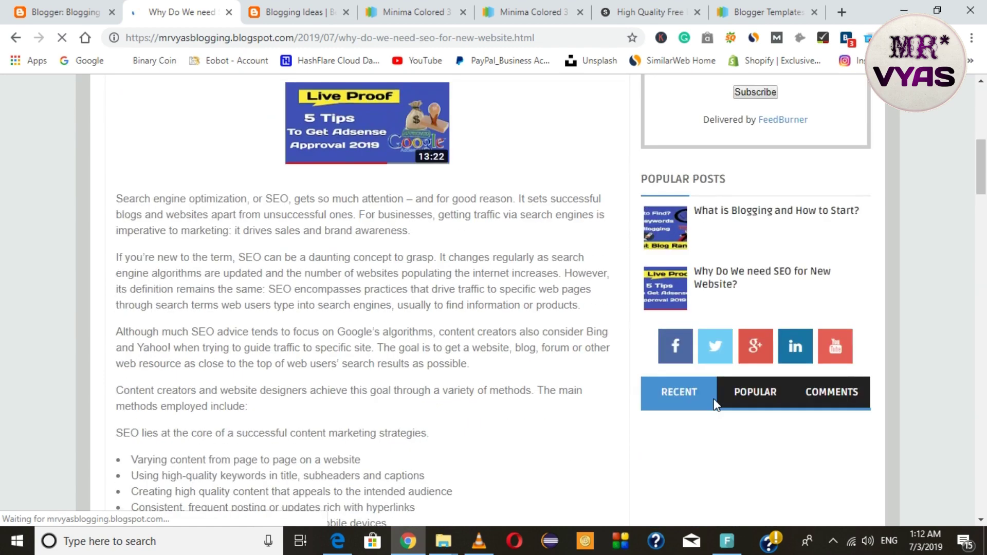
pyautogui.scroll(3, 750, 201)
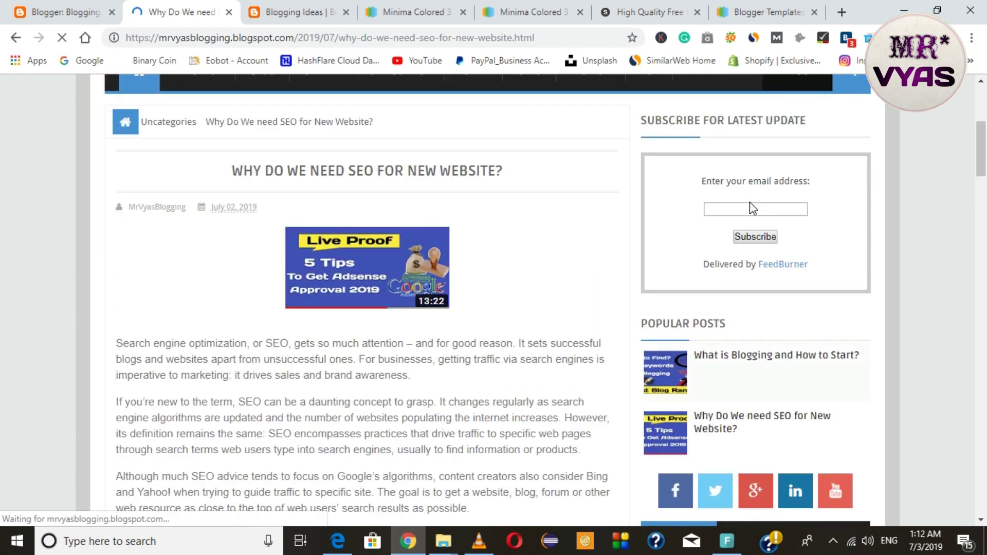
pyautogui.scroll(4, 759, 242)
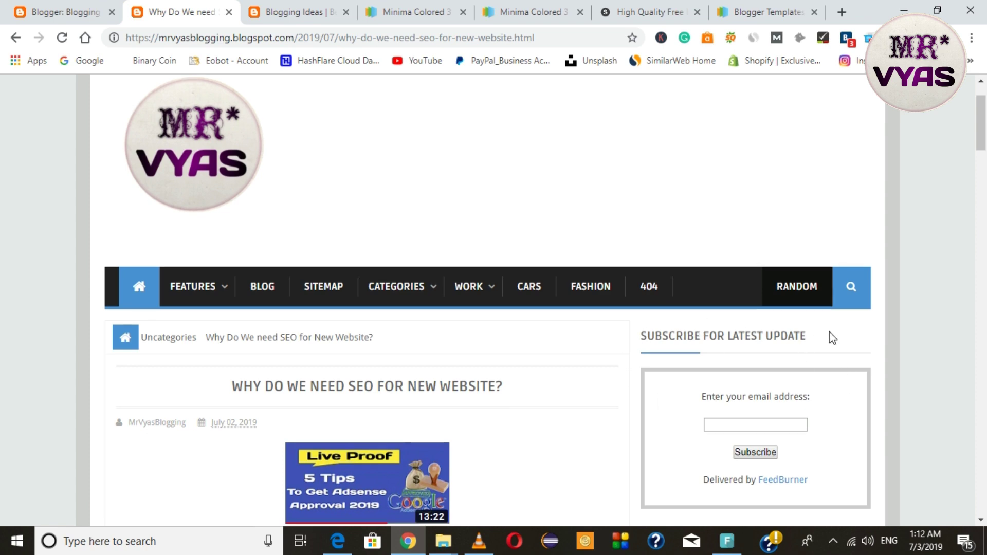
pyautogui.scroll(-4, 830, 335)
pyautogui.scroll(-3, 789, 234)
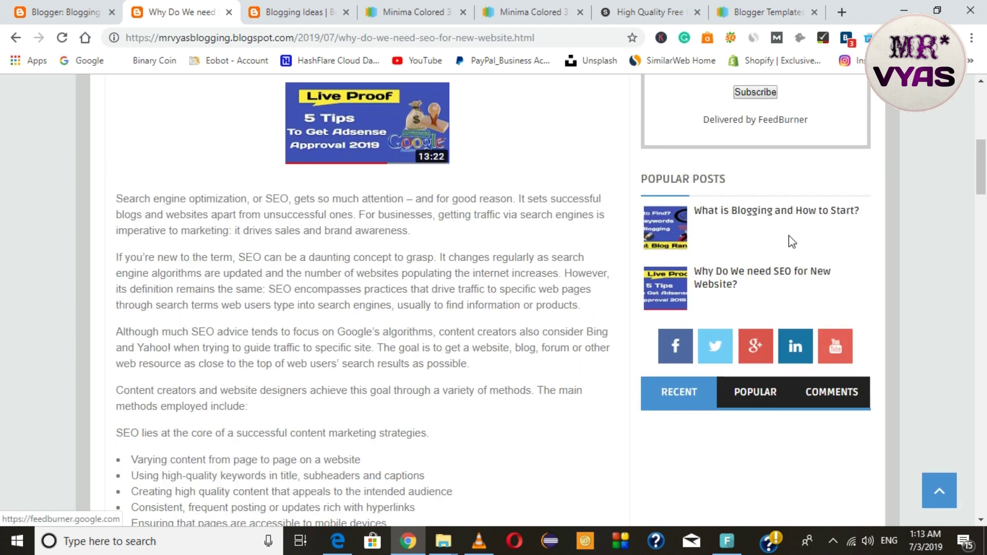
pyautogui.scroll(-8, 755, 369)
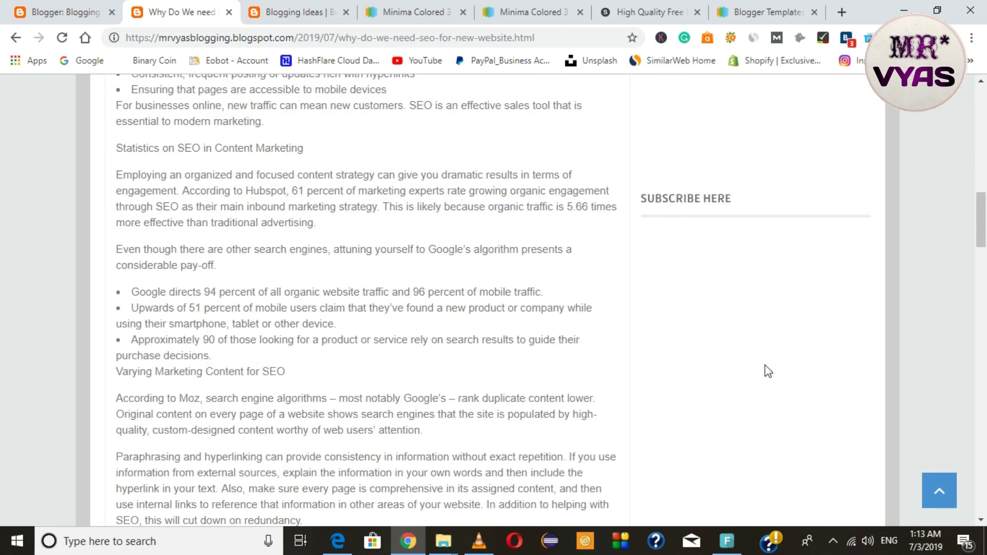
pyautogui.scroll(-3, 768, 370)
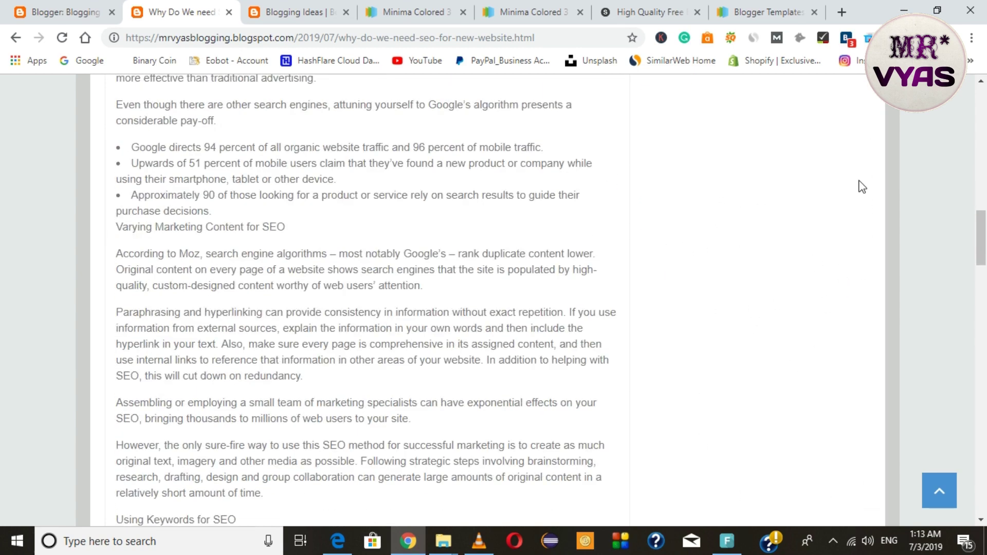
# Return to the layout and remove the Categories labels gadget from the lower sidebar section, confirming the removal
pyautogui.hotkey('ctrl', '1')
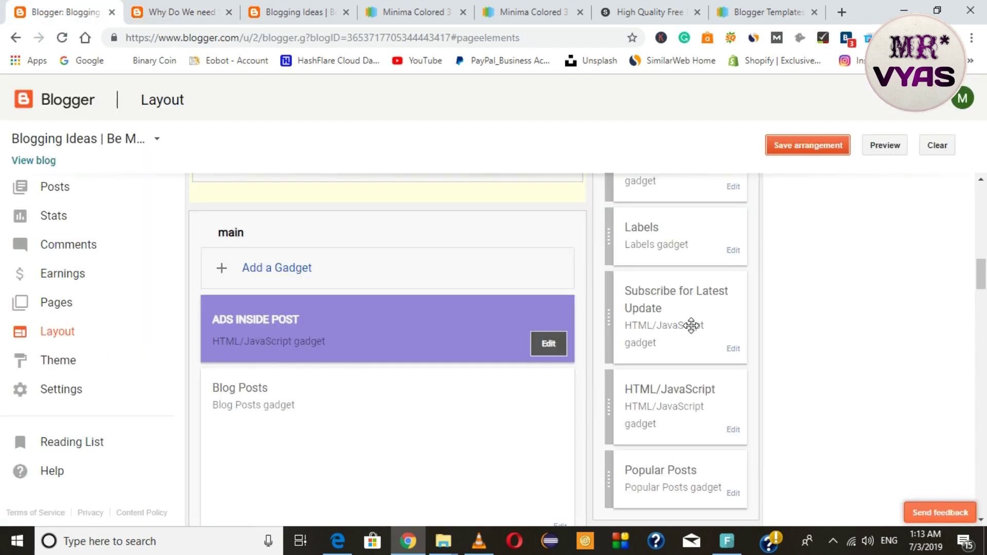
pyautogui.scroll(-10, 708, 386)
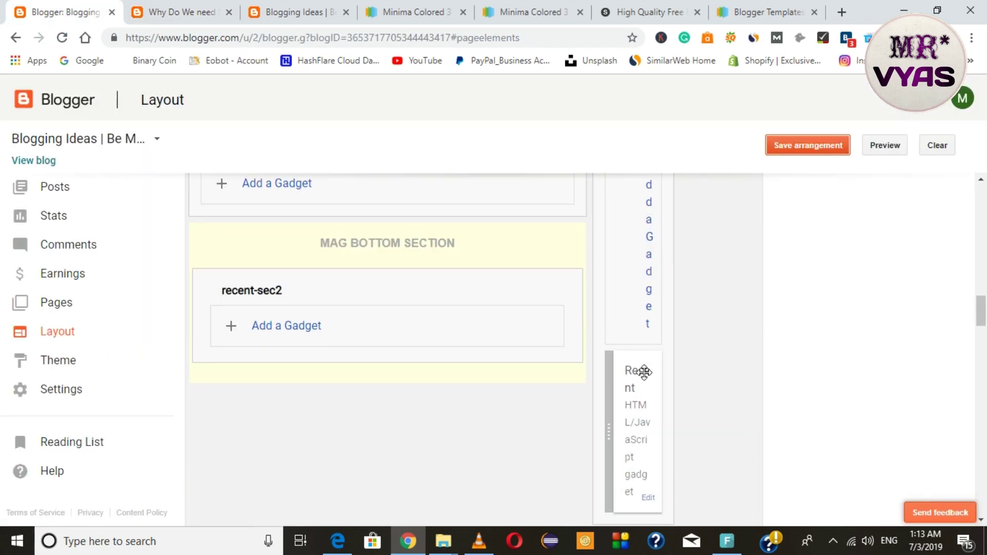
pyautogui.scroll(-10, 644, 372)
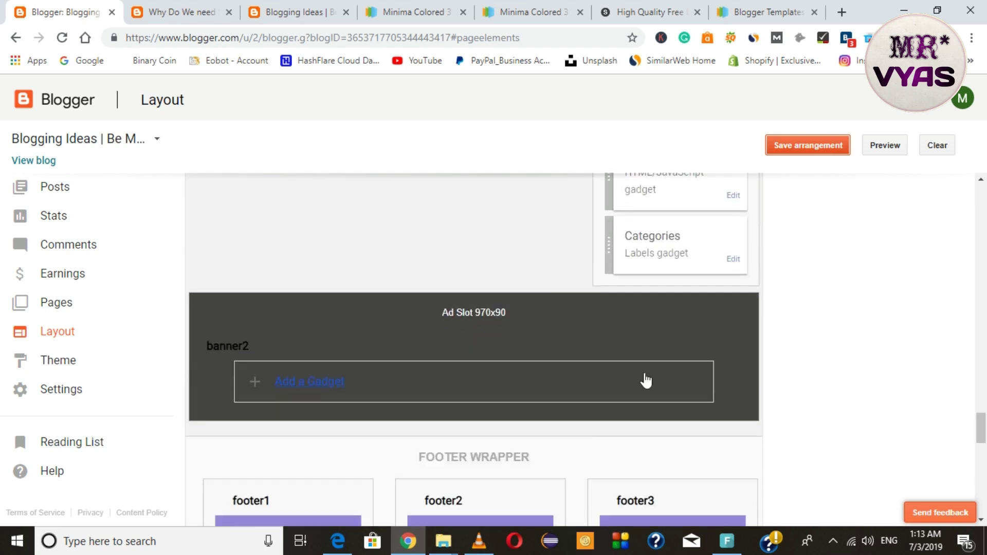
pyautogui.scroll(3, 645, 376)
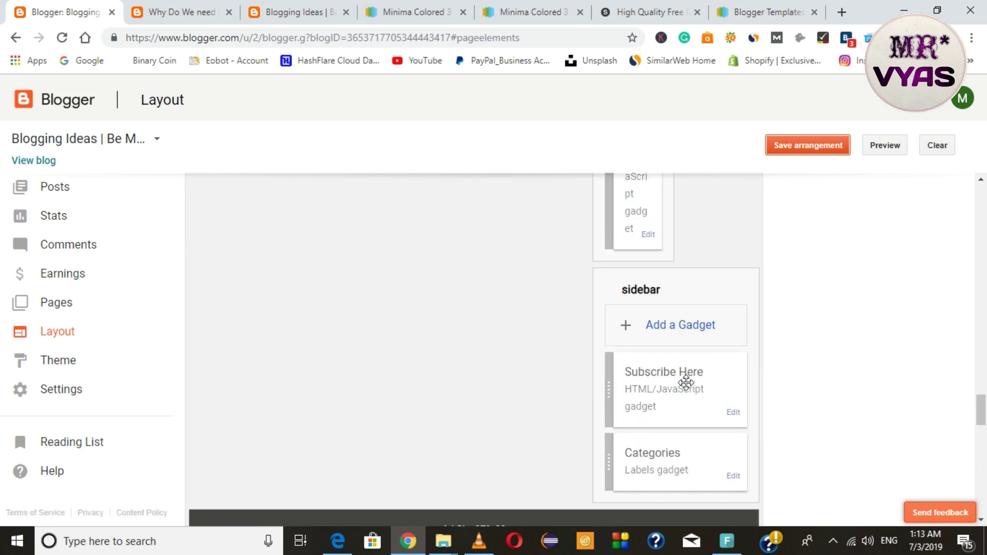
pyautogui.click(734, 476)
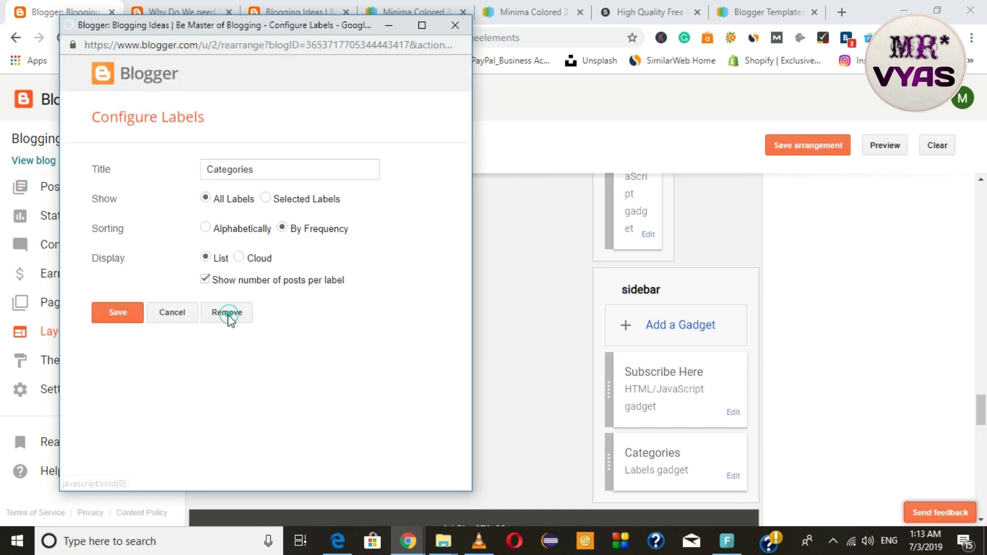
pyautogui.click(228, 313)
pyautogui.click(340, 138)
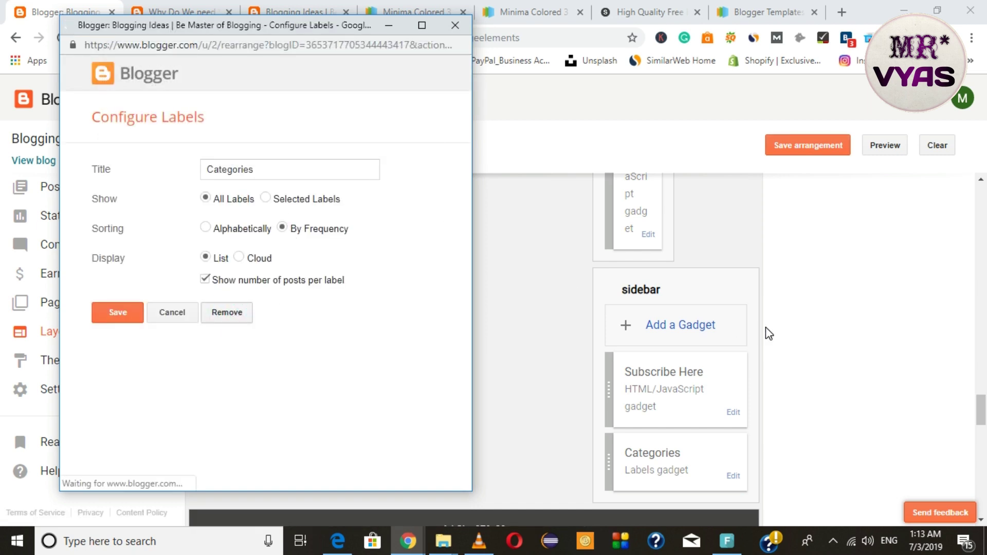
# Add an untitled HTML/JavaScript gadget to the lower sidebar section above Subscribe Here and save it
pyautogui.click(675, 330)
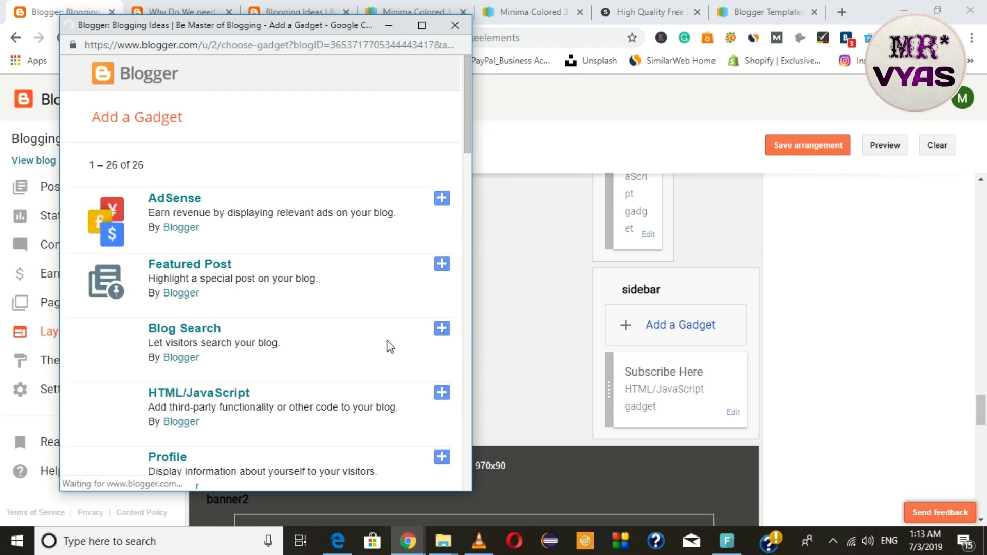
pyautogui.scroll(-2, 355, 343)
pyautogui.scroll(-2, 354, 344)
pyautogui.click(442, 176)
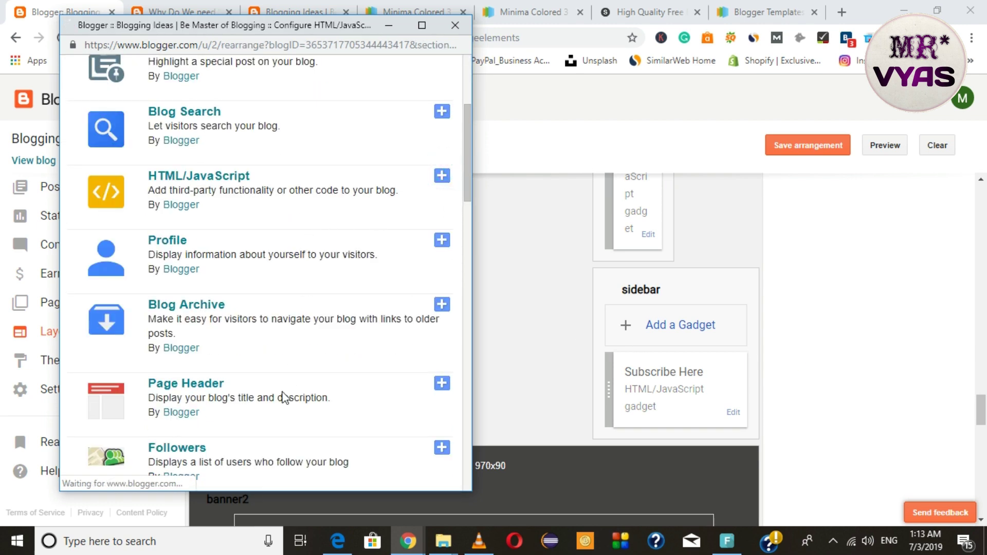
pyautogui.click(119, 420)
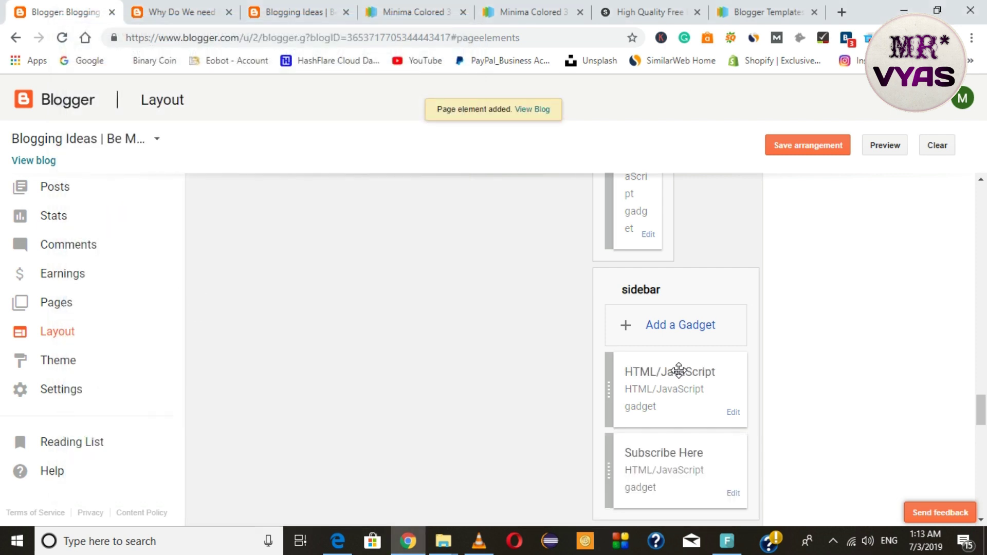
# Compare the layout's banner2 ad slot and footer wrapper sections with the bottom of the live SEO post, down to its footer
pyautogui.scroll(-4, 714, 290)
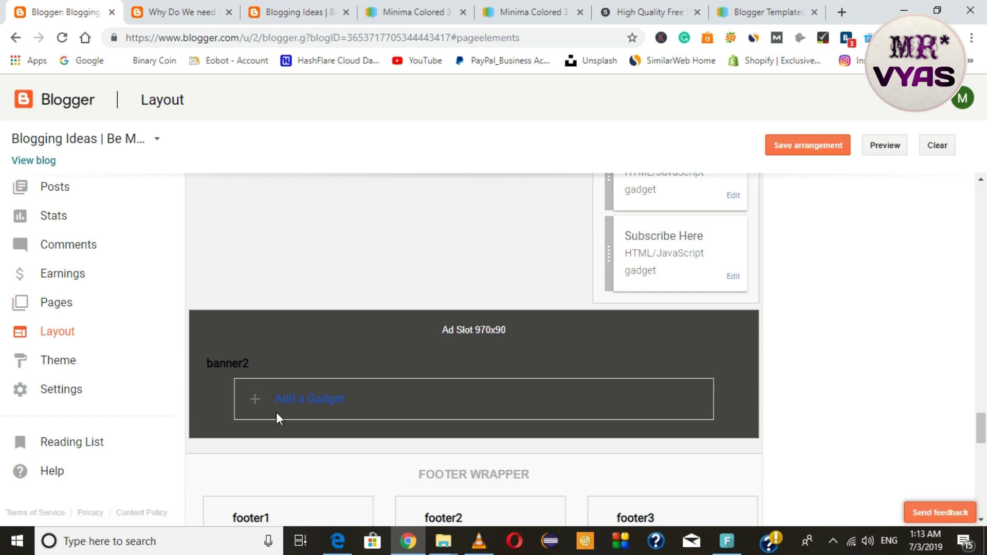
pyautogui.click(171, 16)
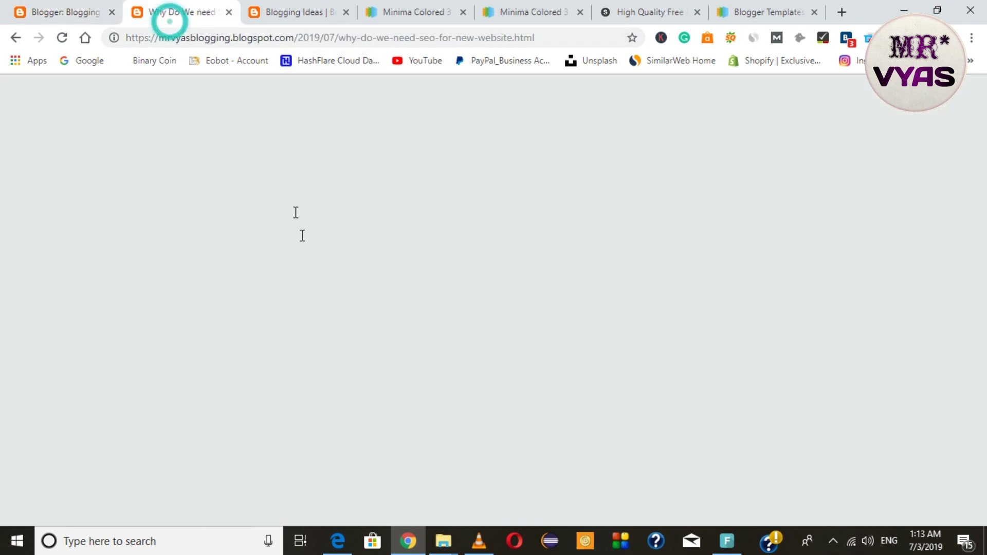
pyautogui.scroll(-15, 301, 241)
pyautogui.scroll(-15, 304, 270)
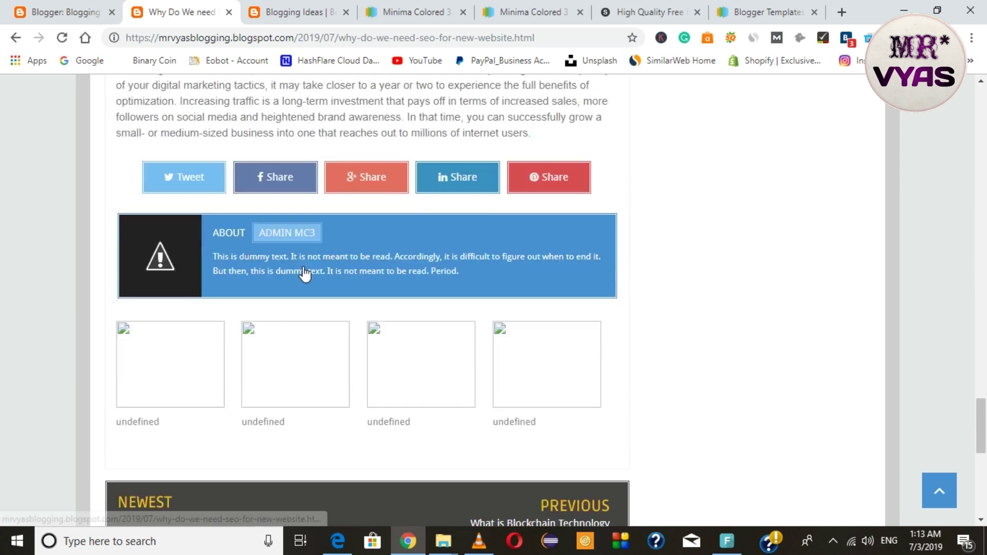
pyautogui.scroll(7, 304, 272)
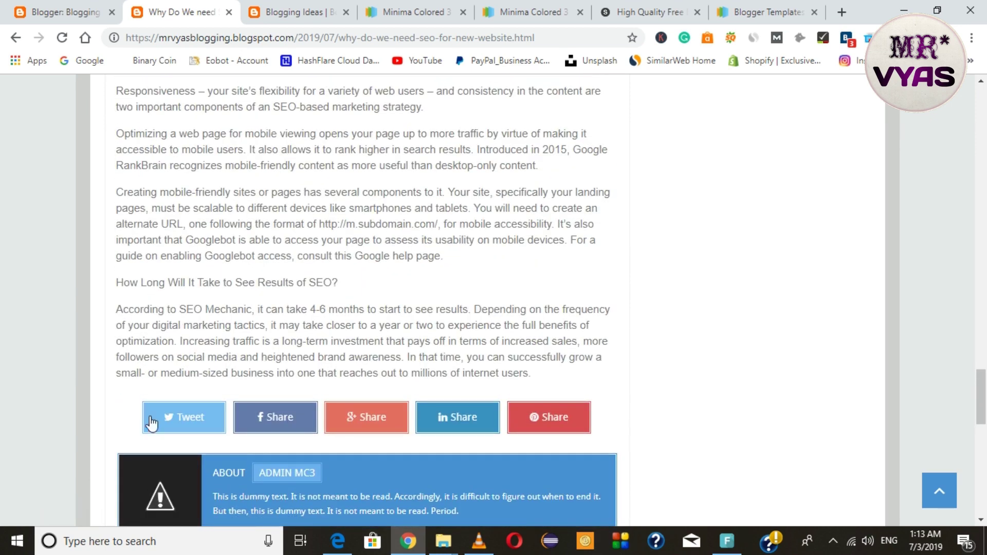
pyautogui.click(67, 14)
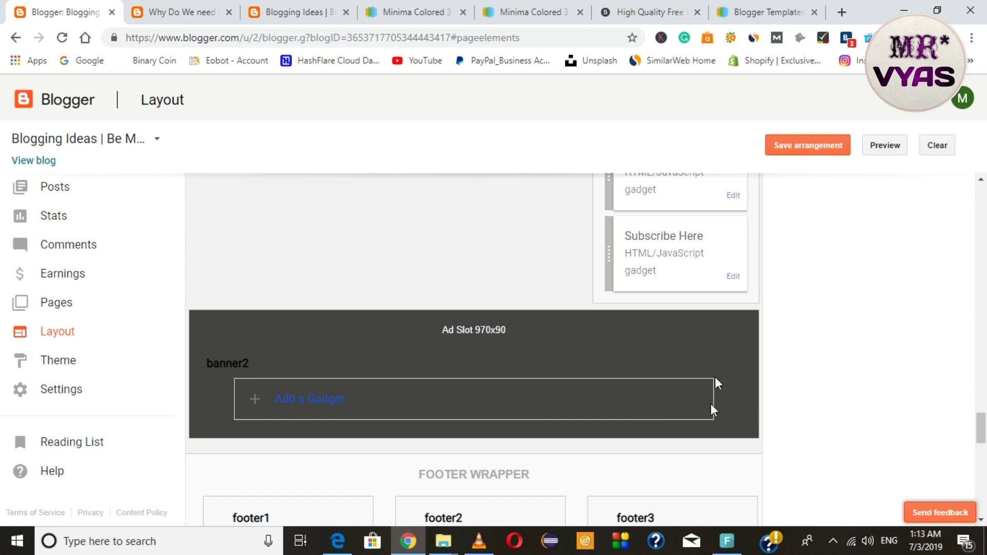
pyautogui.scroll(-4, 286, 378)
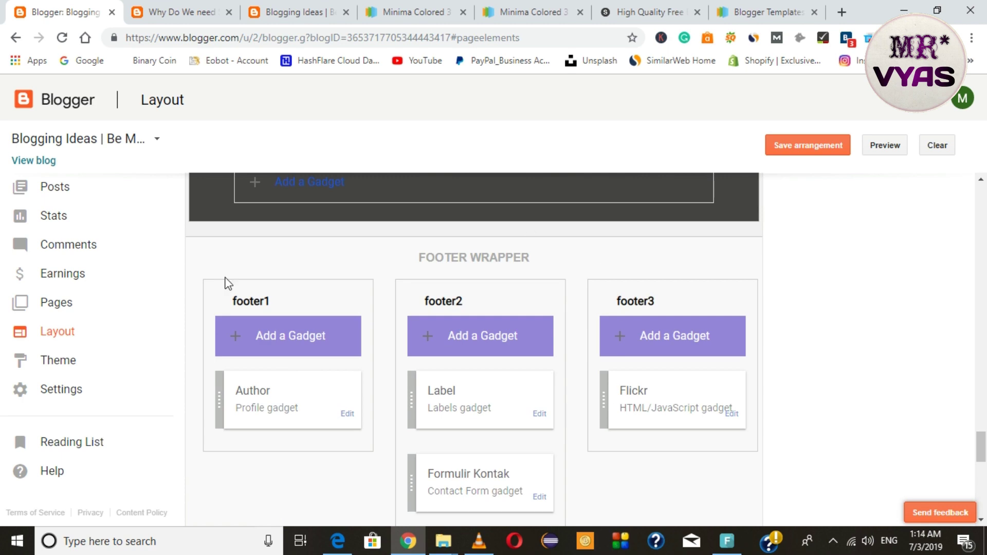
pyautogui.click(185, 12)
pyautogui.scroll(-10, 300, 348)
pyautogui.scroll(-4, 302, 353)
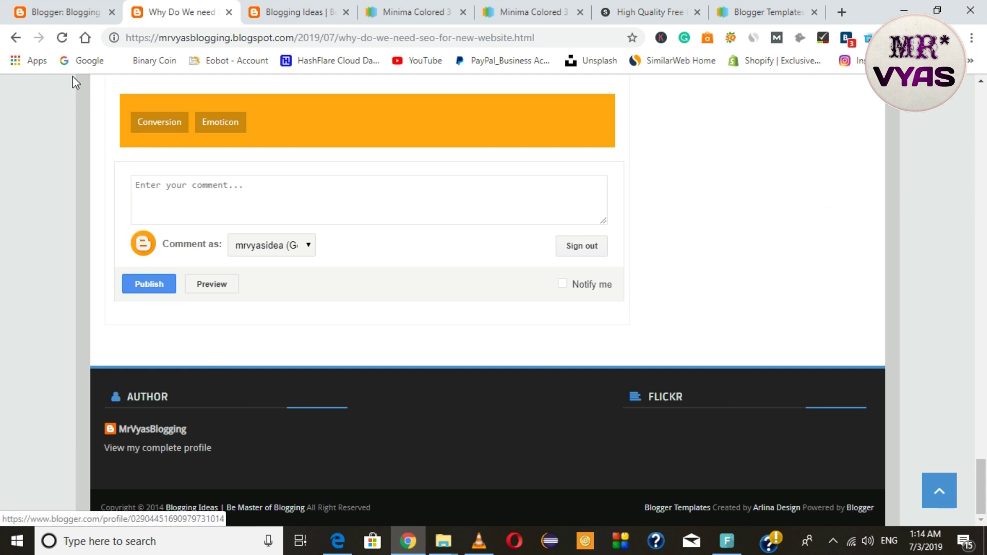
# Return to the layout and remove the Label and Formulir Kontak gadgets from footer2, confirming both removals
pyautogui.click(38, 16)
pyautogui.scroll(-3, 531, 337)
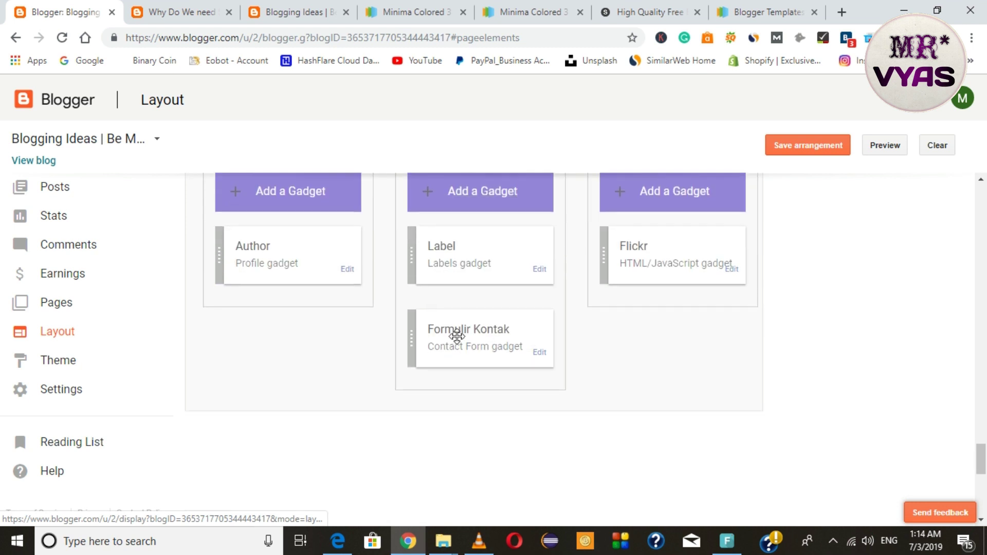
pyautogui.click(539, 269)
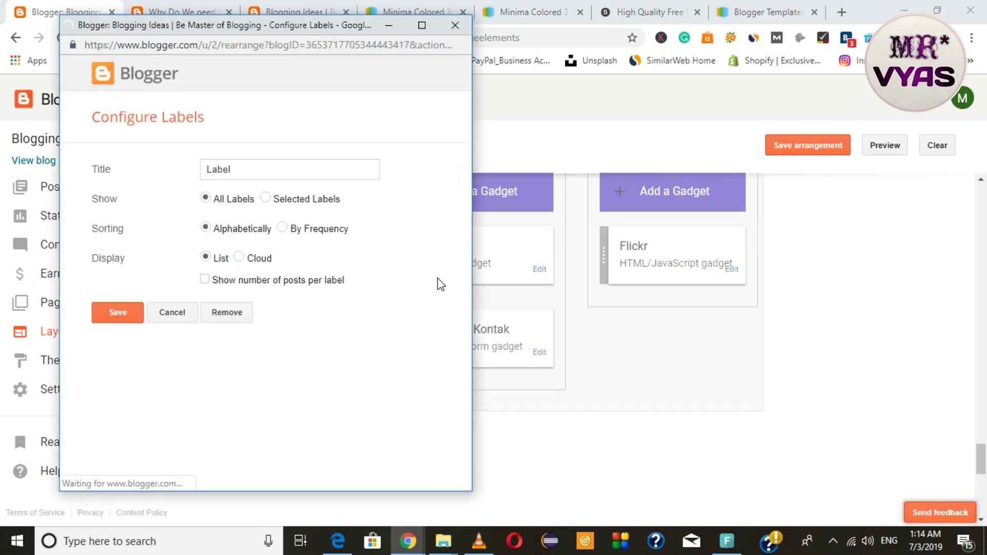
pyautogui.click(229, 316)
pyautogui.click(341, 138)
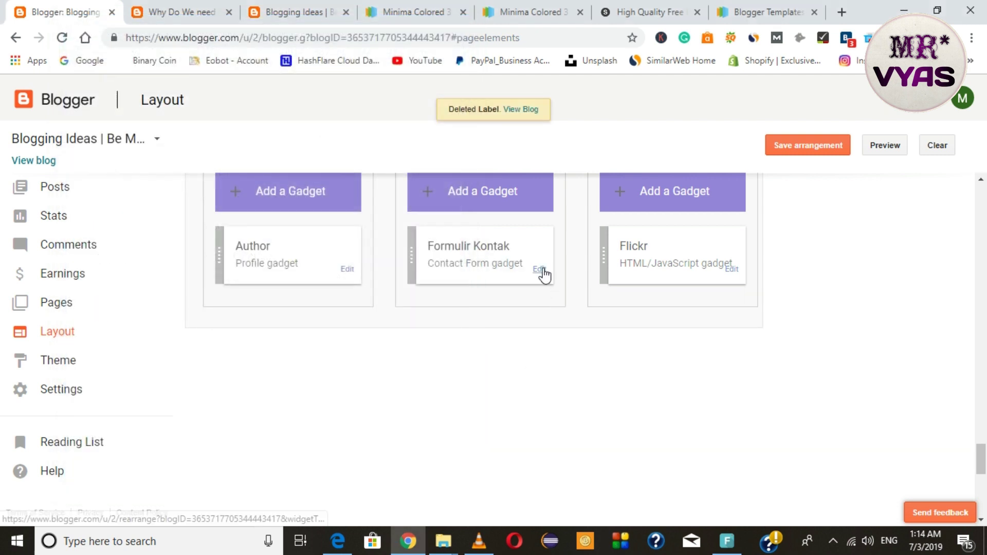
pyautogui.click(541, 269)
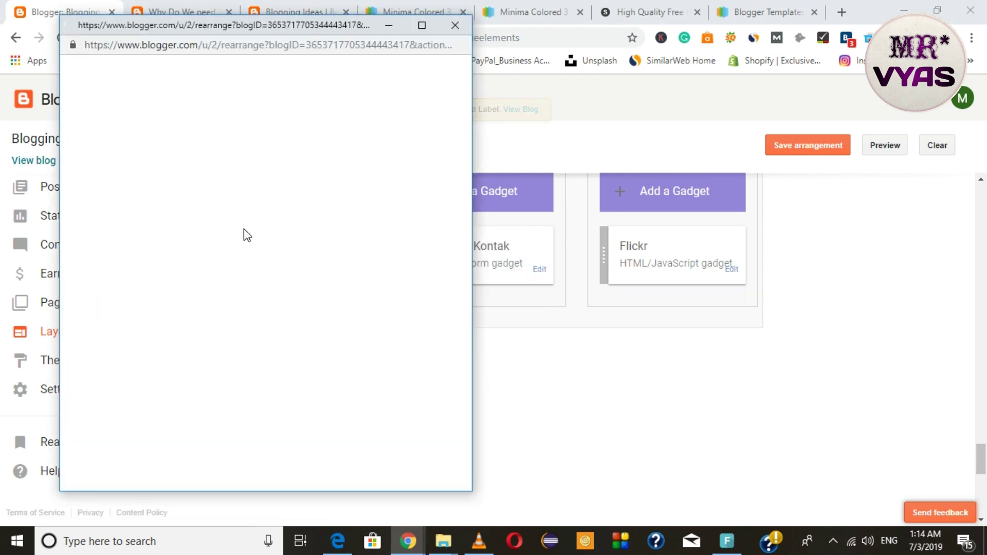
pyautogui.click(227, 229)
pyautogui.click(332, 137)
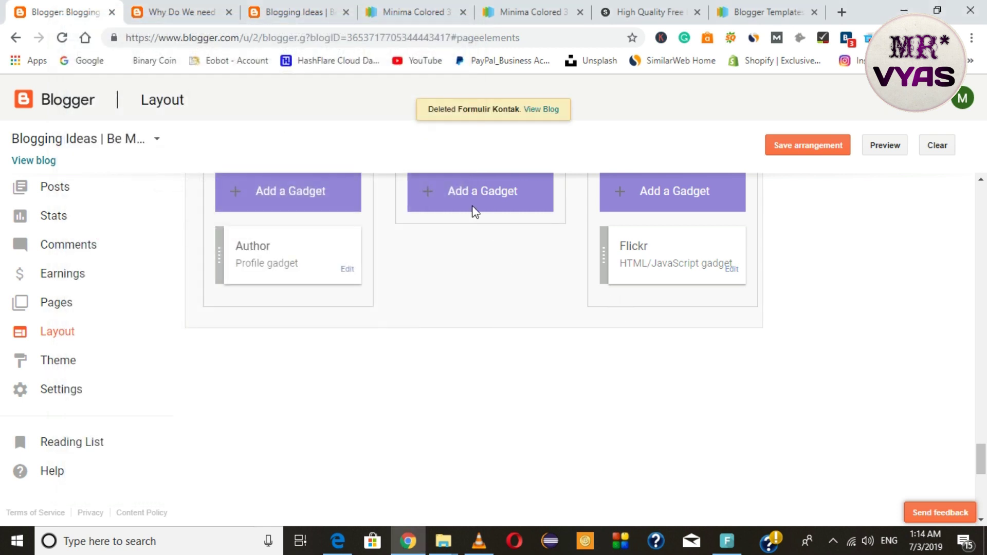
# Add a Popular Posts gadget to footer2 that displays up to 2 posts, and save it
pyautogui.click(470, 194)
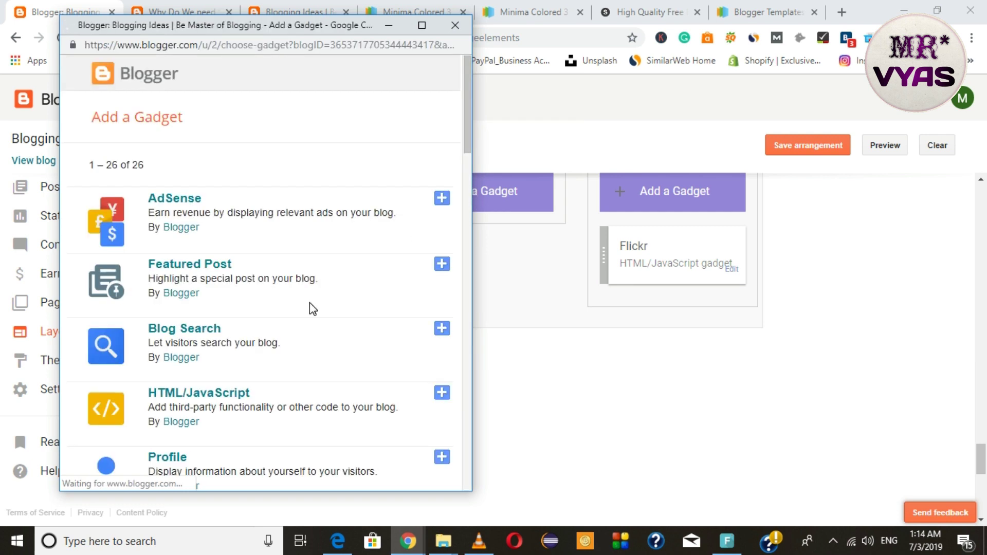
pyautogui.scroll(-10, 313, 309)
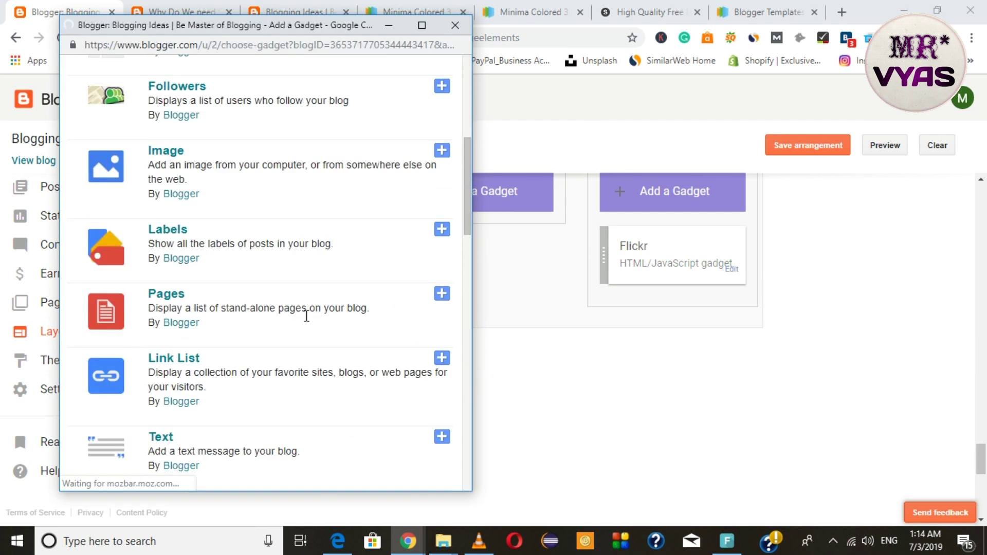
pyautogui.scroll(-6, 307, 316)
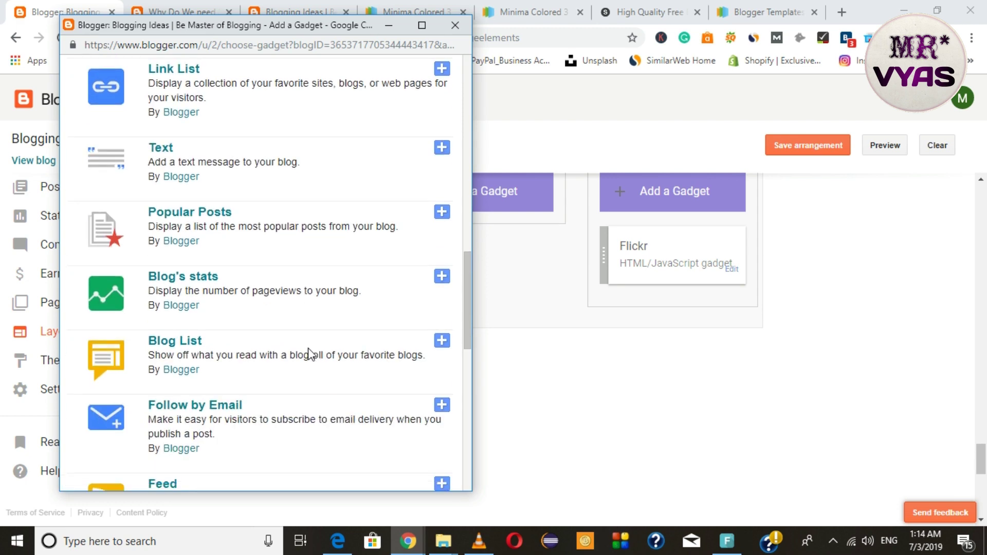
pyautogui.scroll(-4, 309, 355)
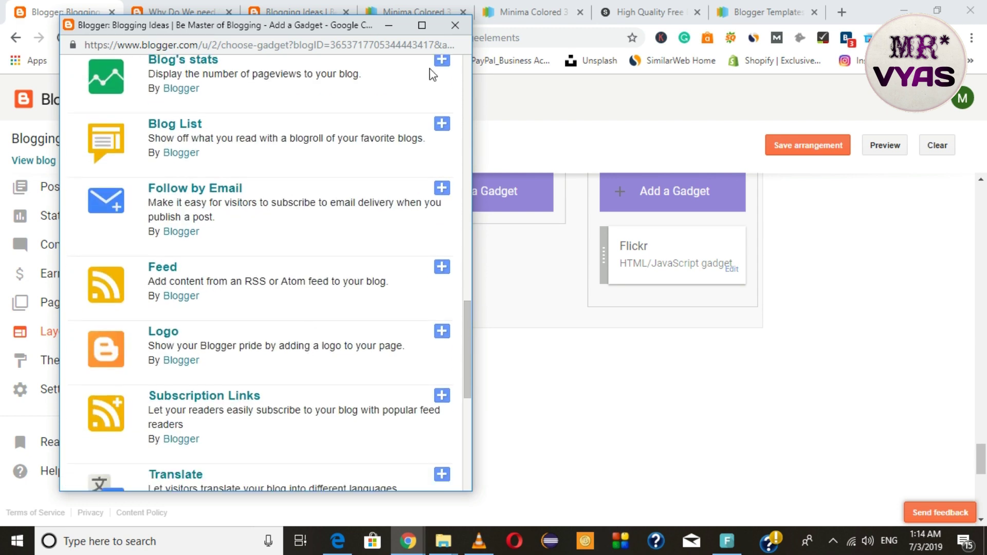
pyautogui.scroll(3, 431, 83)
pyautogui.click(441, 138)
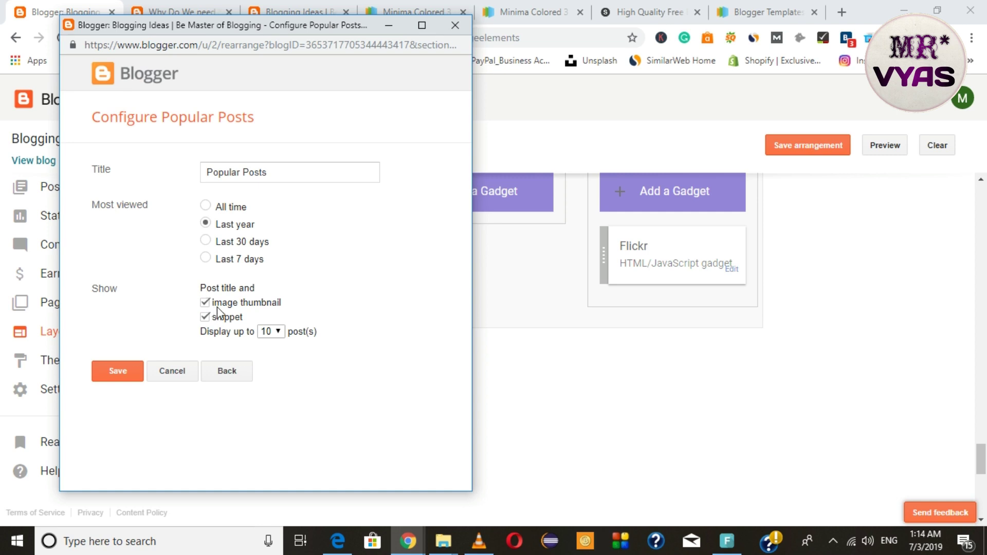
pyautogui.click(272, 332)
pyautogui.click(269, 356)
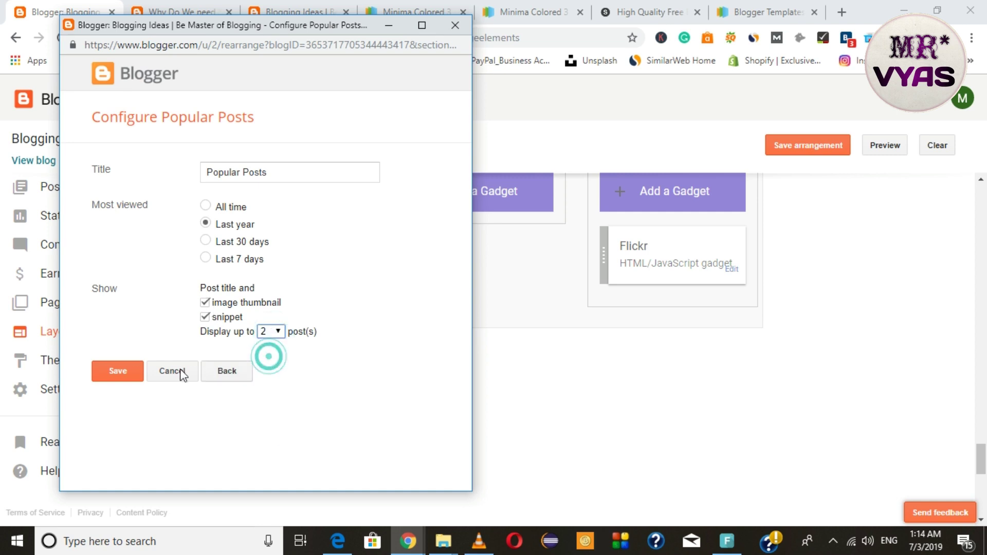
pyautogui.click(119, 370)
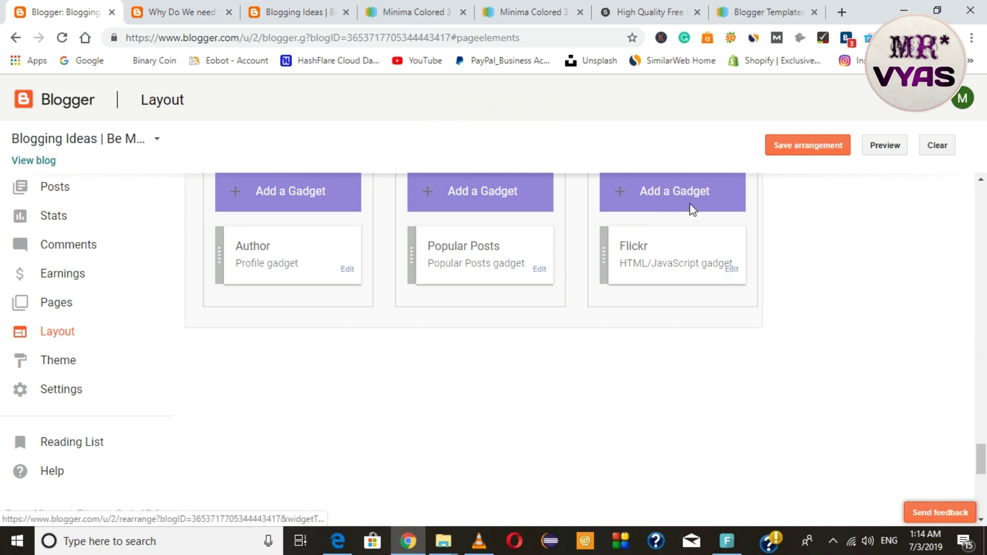
# Replace the Flickr gadget in footer3 with an empty, untitled HTML/JavaScript gadget
pyautogui.click(730, 269)
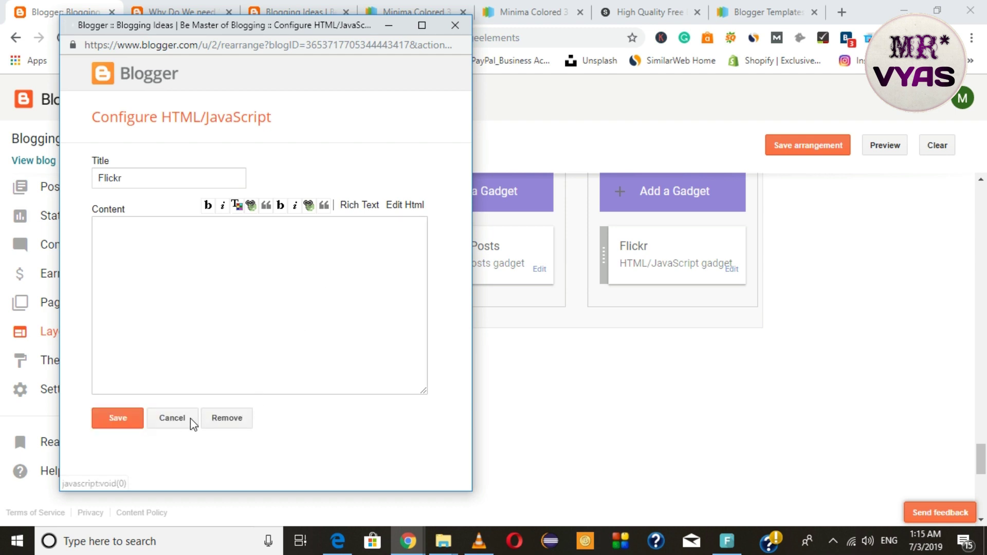
pyautogui.click(214, 419)
pyautogui.click(339, 137)
pyautogui.click(685, 195)
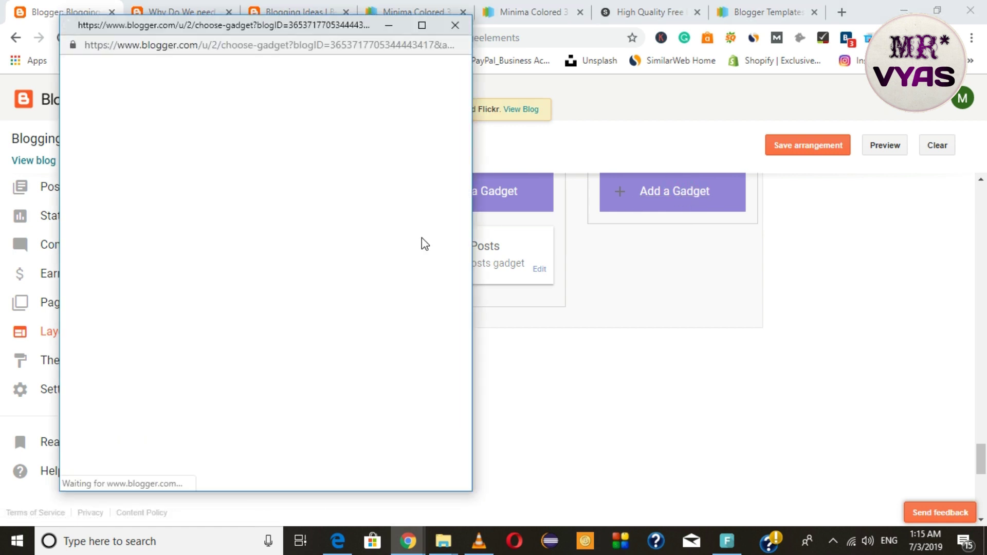
pyautogui.scroll(-3, 424, 242)
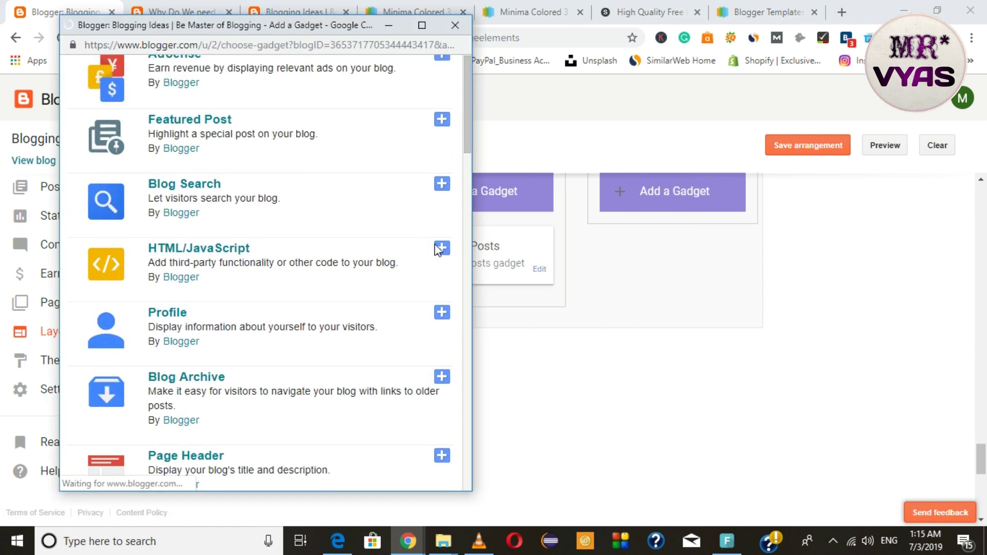
pyautogui.click(443, 249)
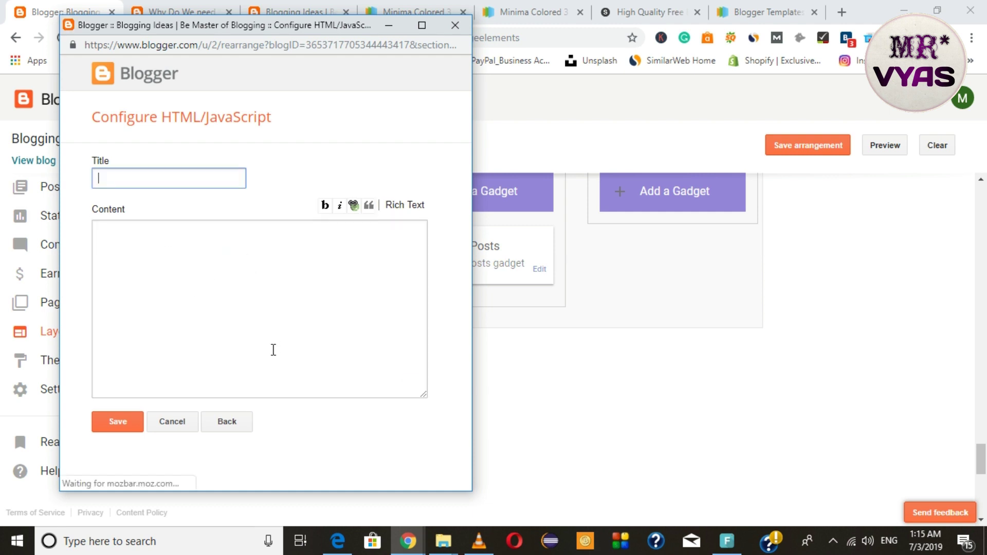
pyautogui.click(112, 423)
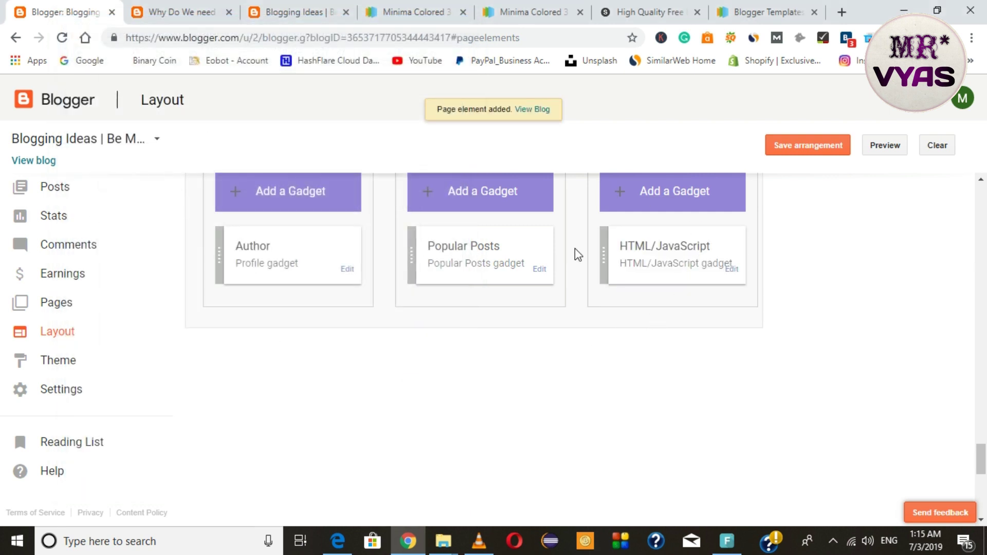
# Add a Blog Search gadget titled Search This Blog to the lower sidebar section and save the layout arrangement
pyautogui.scroll(8, 693, 274)
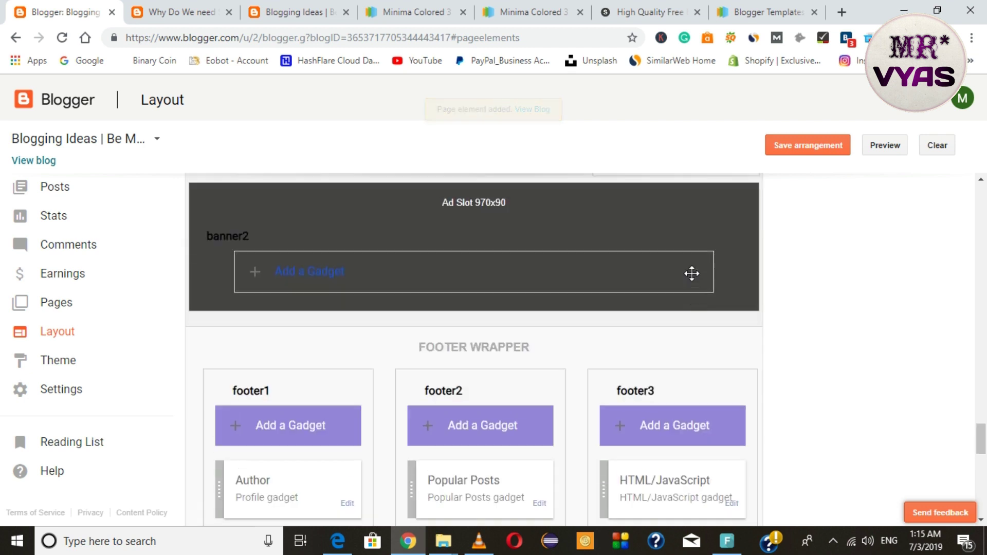
pyautogui.scroll(5, 692, 273)
pyautogui.scroll(-4, 692, 280)
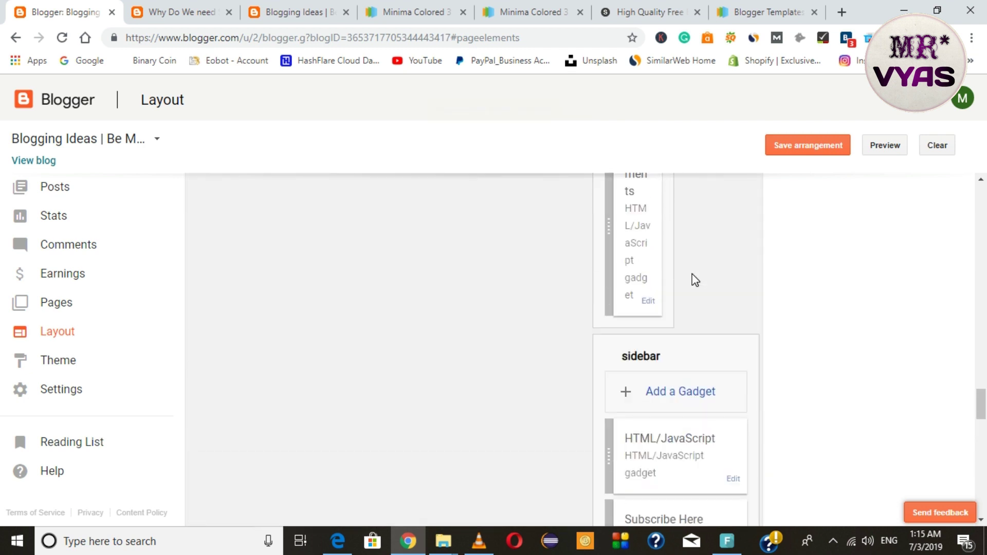
pyautogui.click(703, 252)
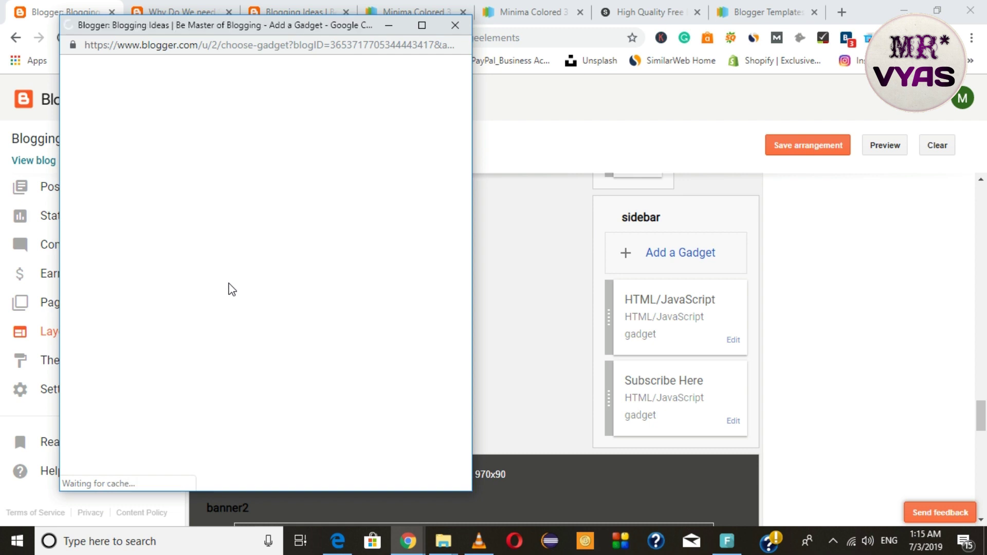
pyautogui.scroll(-8, 232, 290)
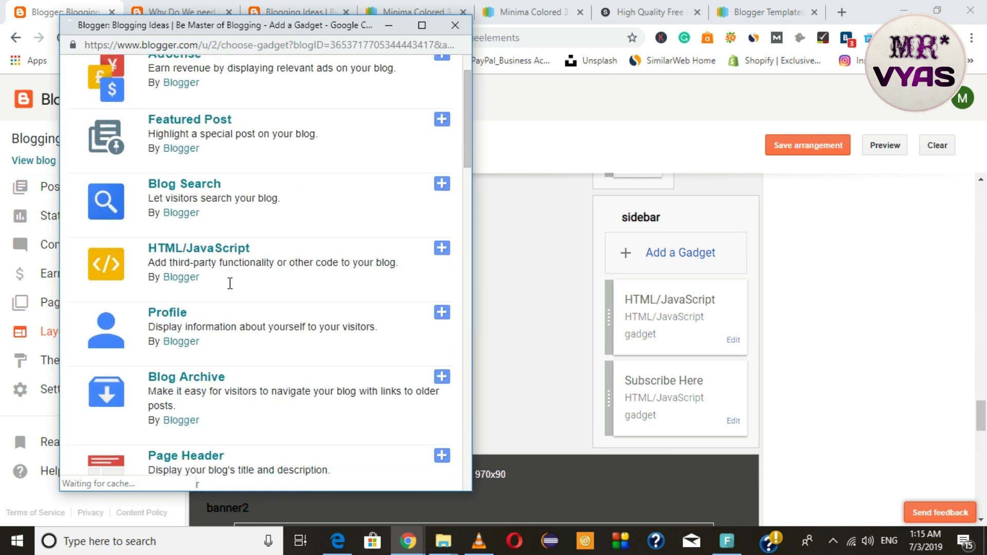
pyautogui.scroll(-3, 229, 288)
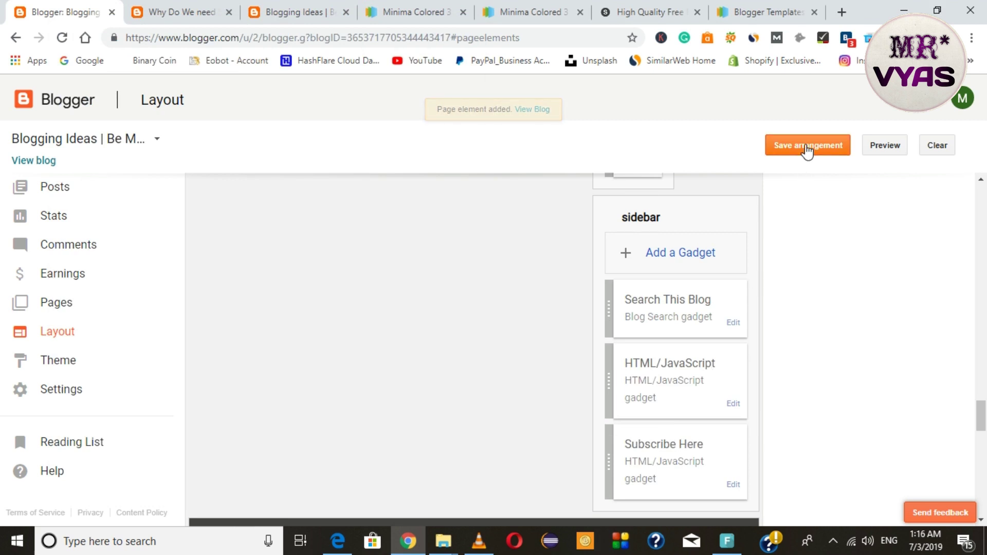
pyautogui.click(807, 149)
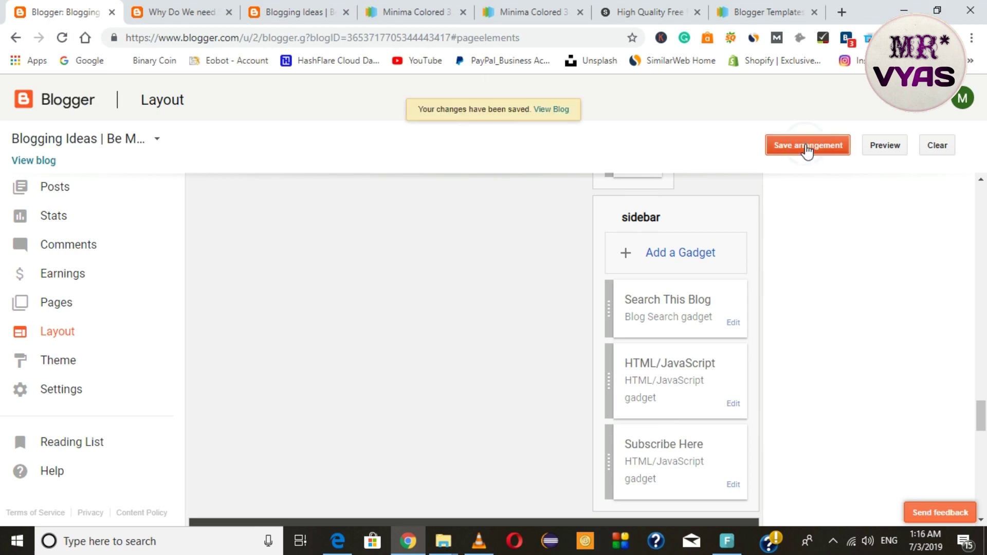
# Reload the published blog post page and examine its sidebar gadgets, comment area and footer columns
pyautogui.click(174, 11)
pyautogui.click(61, 37)
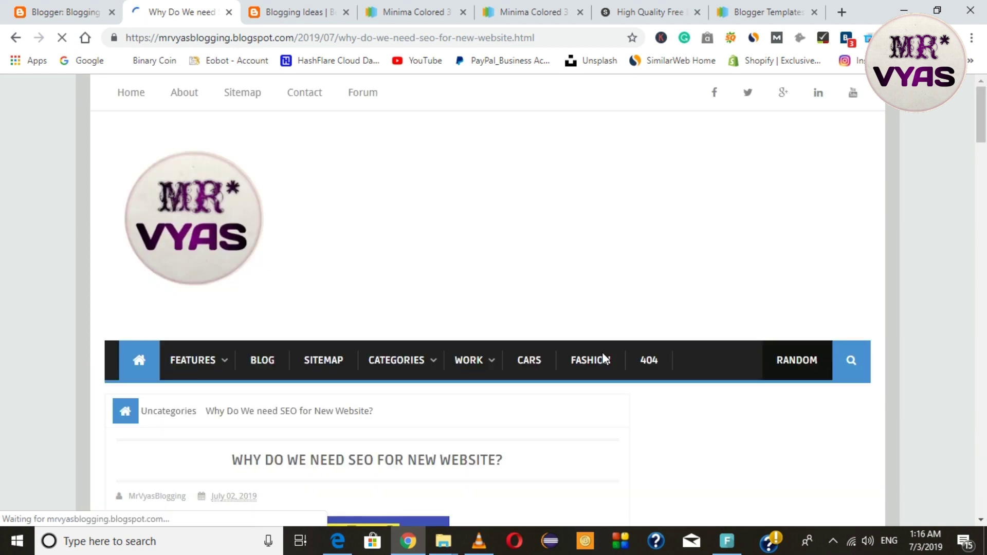
pyautogui.scroll(-7, 638, 400)
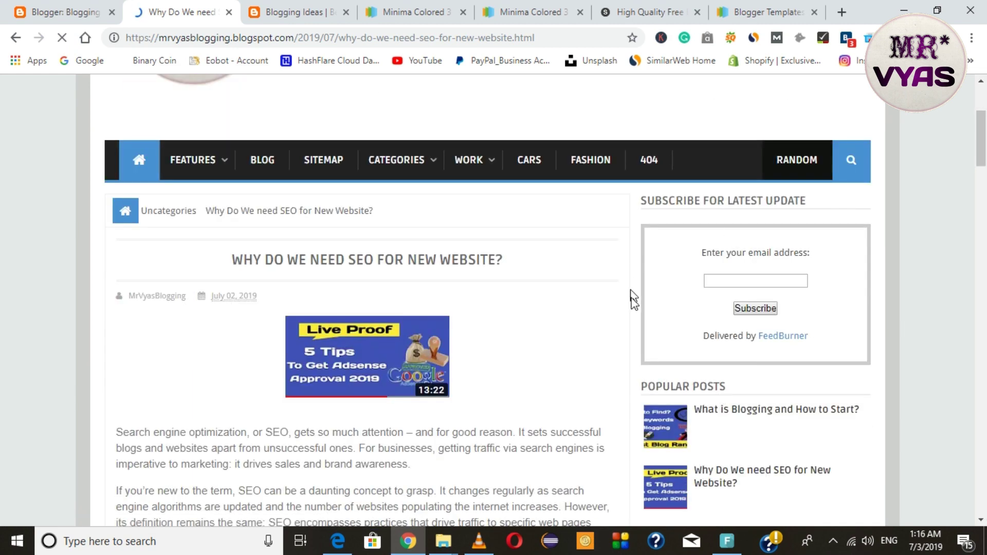
pyautogui.scroll(-3, 634, 354)
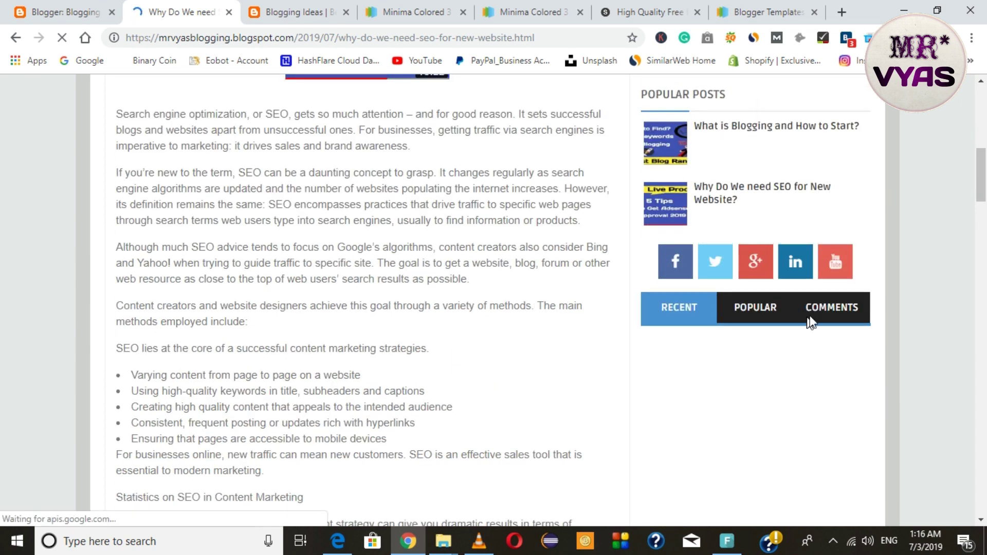
pyautogui.scroll(-8, 815, 322)
pyautogui.scroll(-8, 815, 322)
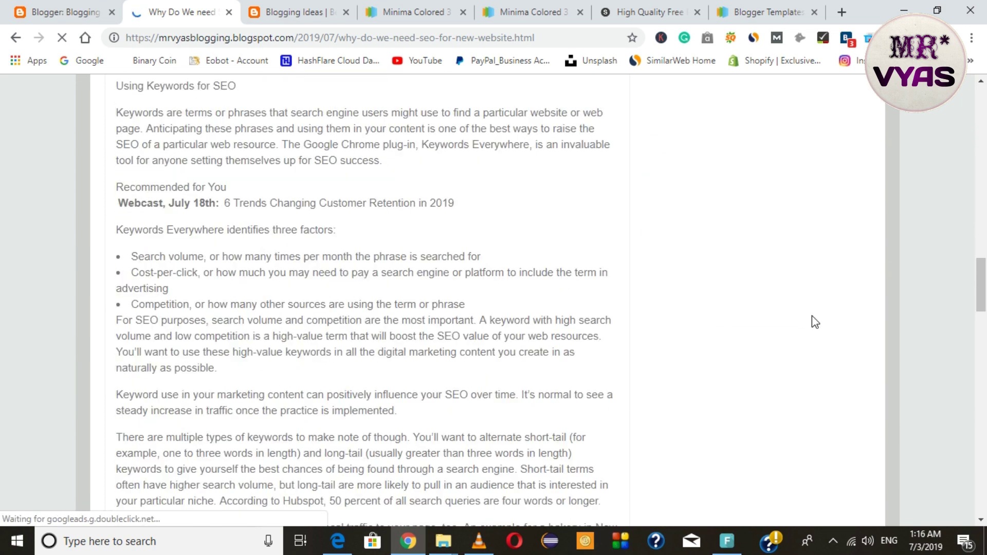
pyautogui.scroll(-20, 812, 318)
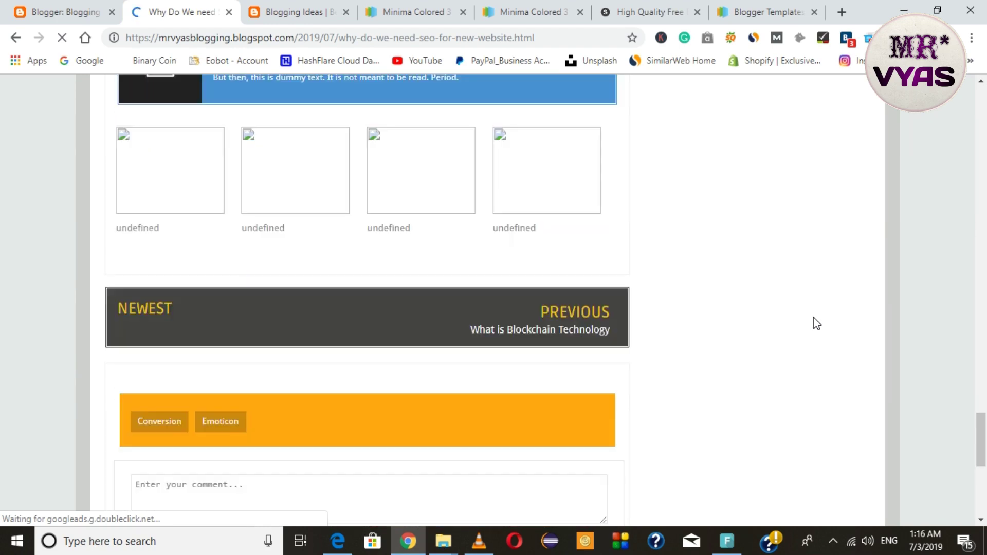
pyautogui.scroll(-6, 814, 316)
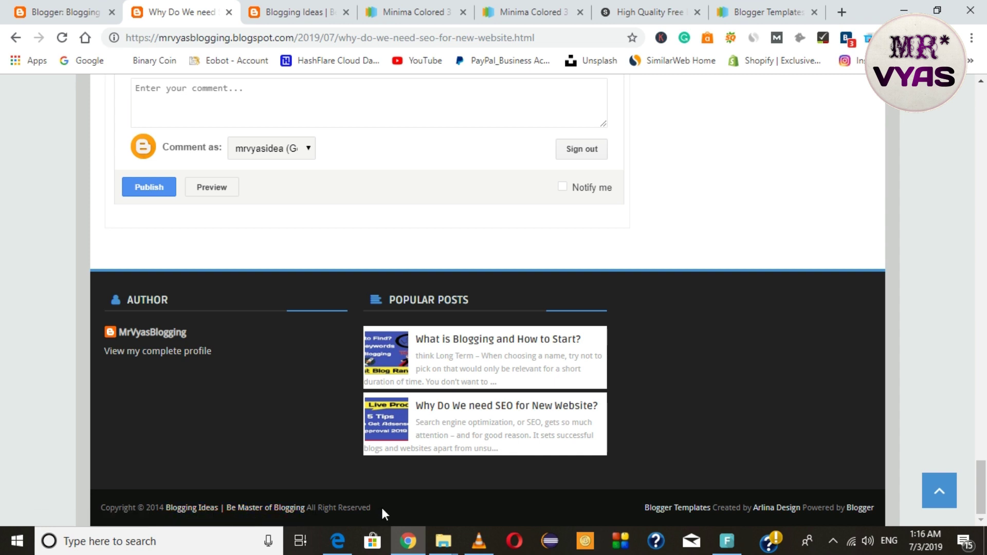
# Highlight the copyright and template credit text in the blog's footer line
pyautogui.moveTo(101, 508); pyautogui.dragTo(137, 509)
pyautogui.keyDown('shift'); pyautogui.click(637, 506); pyautogui.keyUp('shift')
pyautogui.keyDown('shift'); pyautogui.click(870, 506); pyautogui.keyUp('shift')
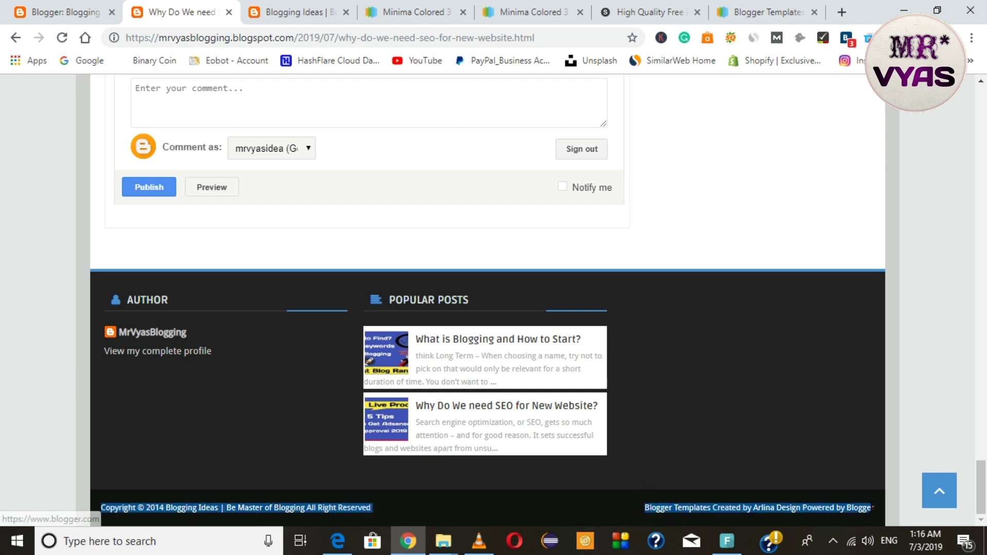
pyautogui.click(874, 513)
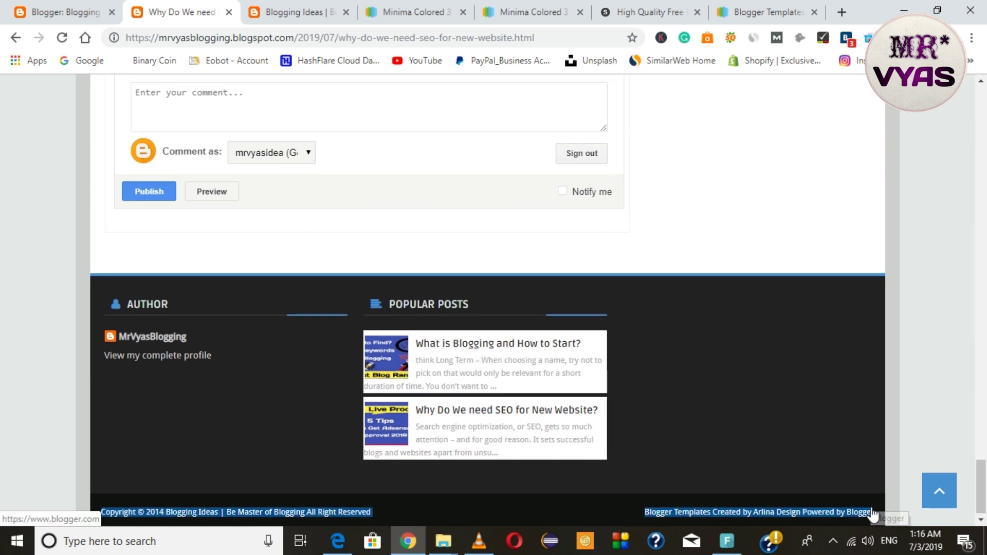
# Review the post page's navigation menu, the Search This Blog gadget in the sidebar, and the footer again
pyautogui.scroll(20, 874, 513)
pyautogui.scroll(10, 875, 513)
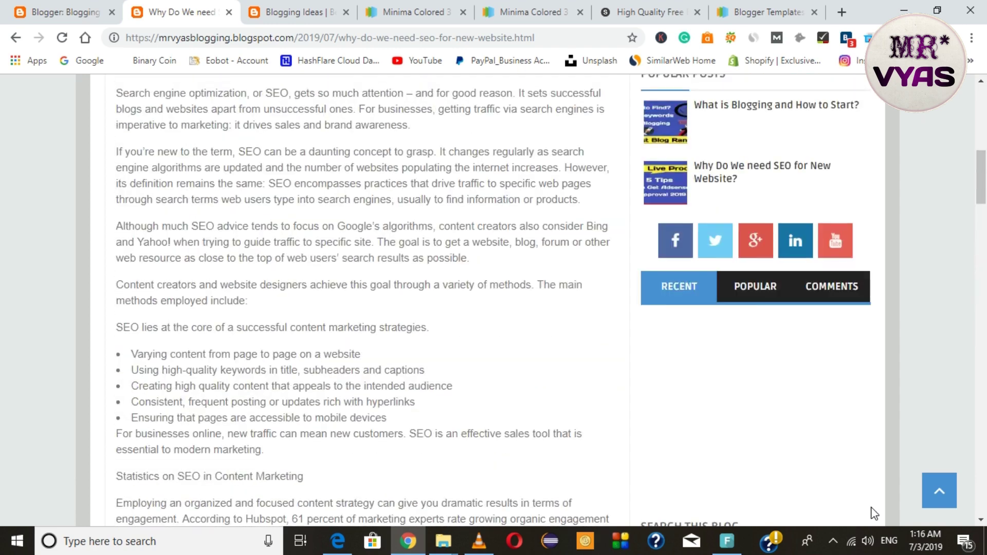
pyautogui.scroll(6, 185, 415)
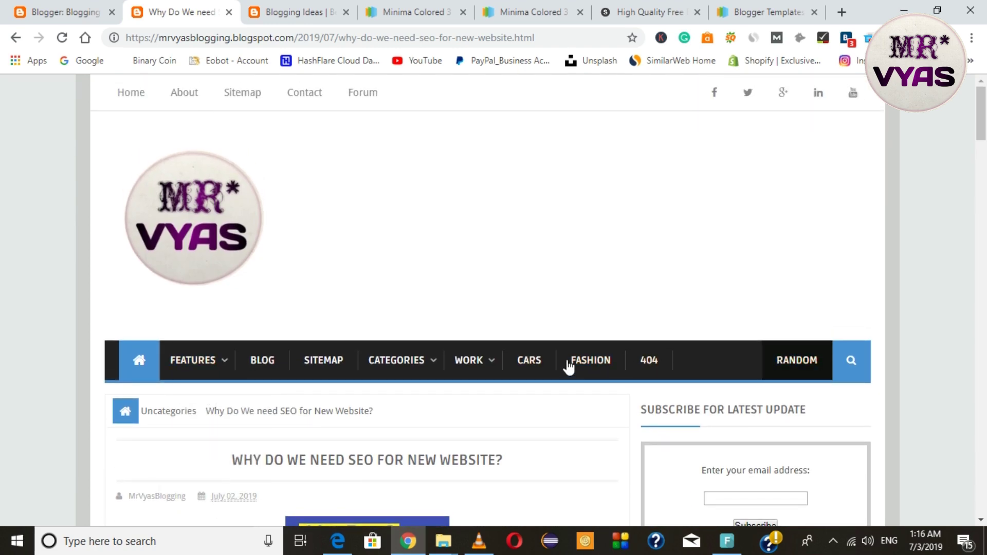
pyautogui.moveTo(194, 363)
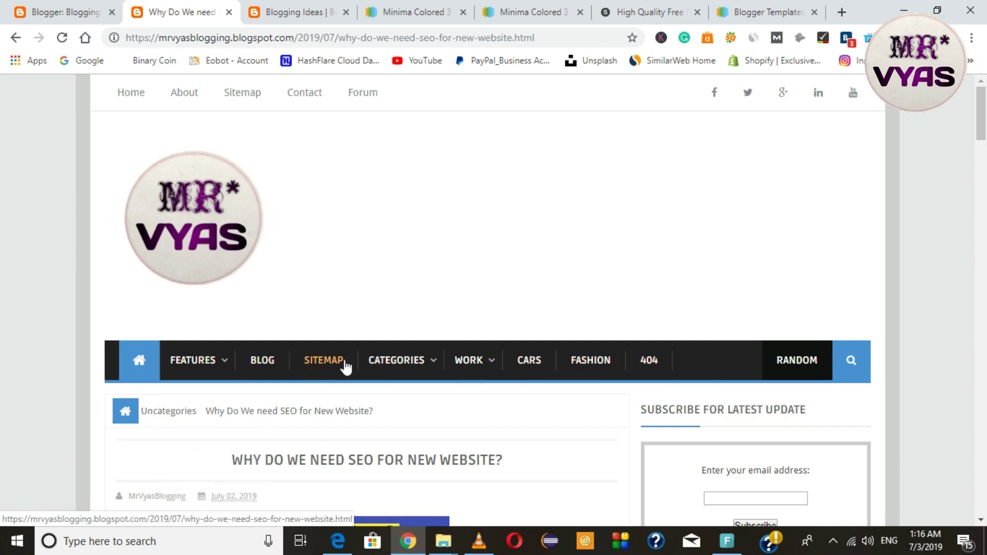
pyautogui.scroll(-15, 345, 360)
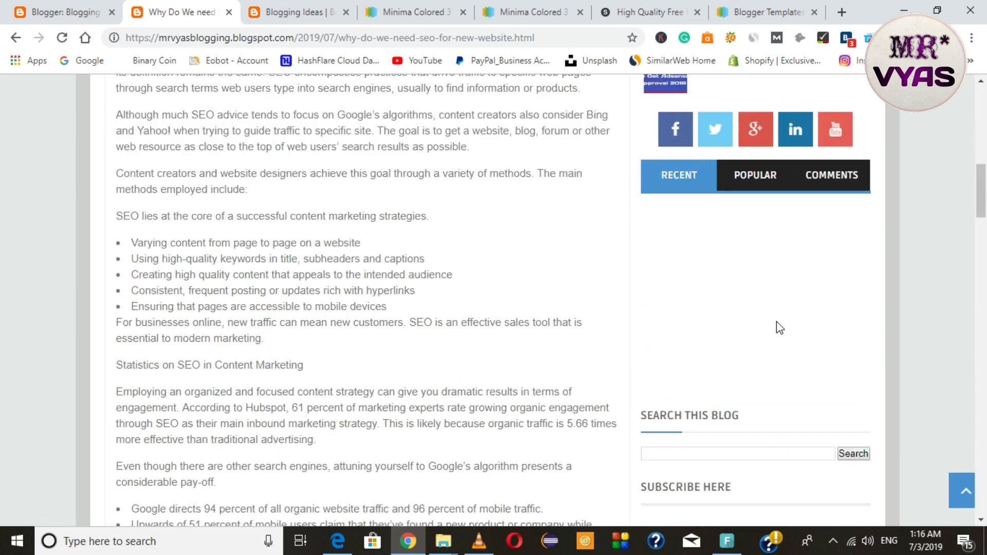
pyautogui.moveTo(984, 288); pyautogui.dragTo(985, 491)
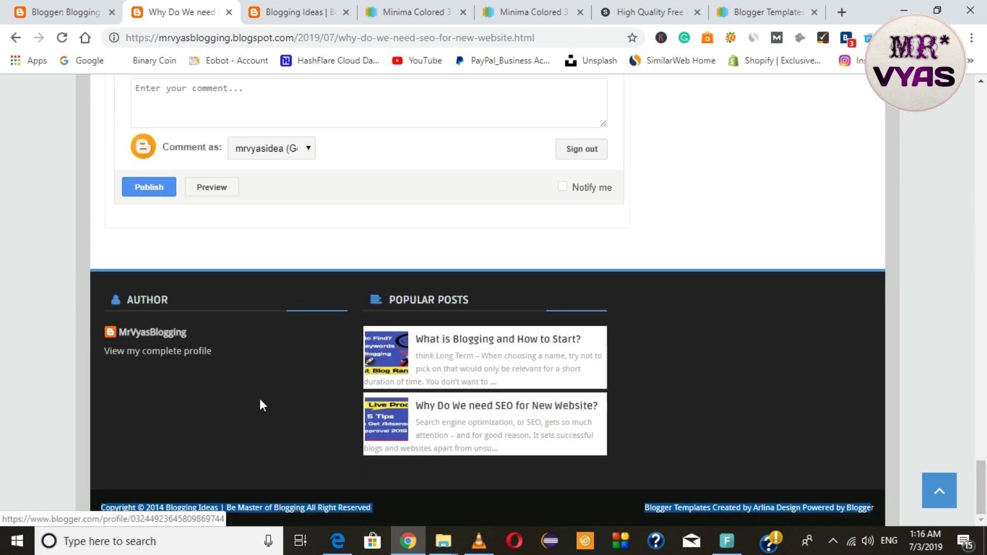
# Return to the Blogger layout and look through its sections from the header to the footer wrapper
pyautogui.click(51, 12)
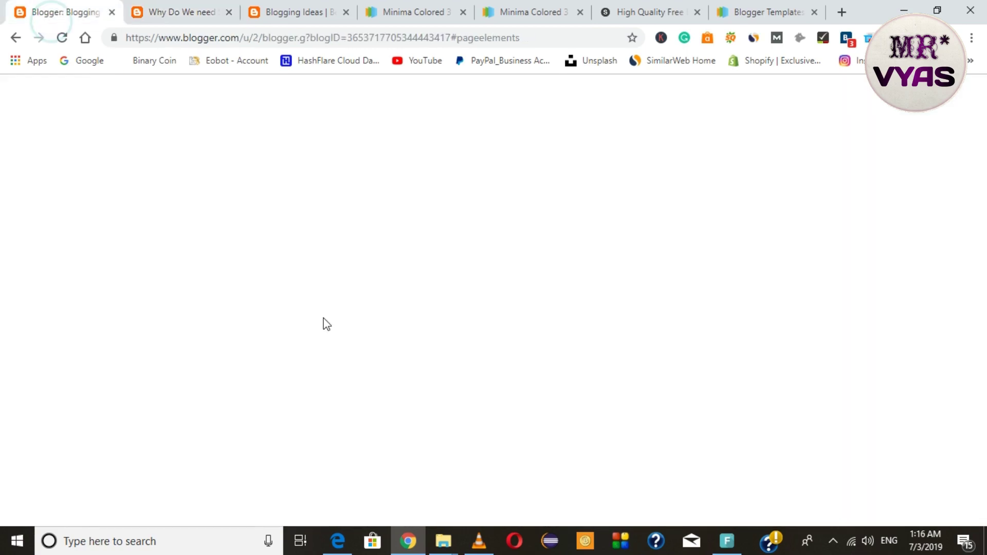
pyautogui.scroll(-10, 809, 313)
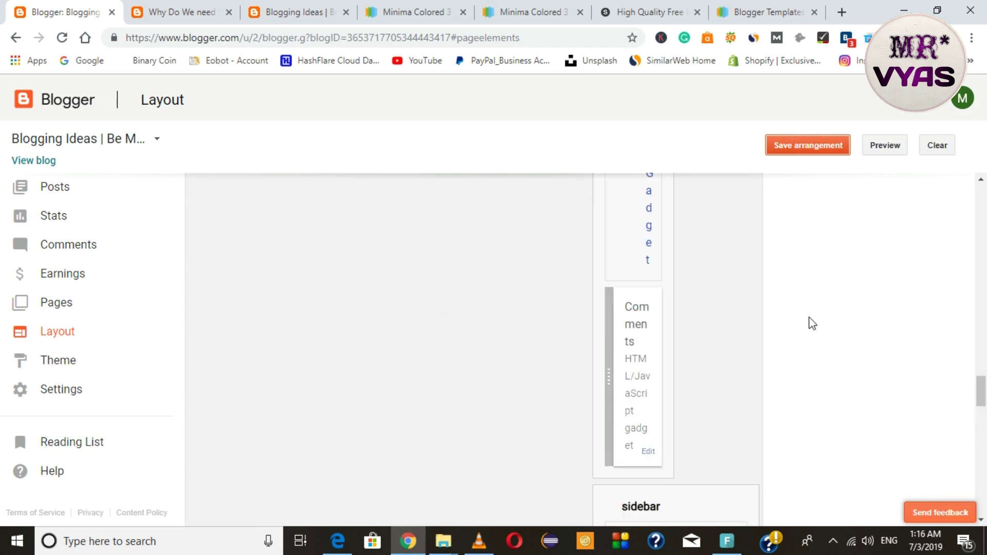
pyautogui.moveTo(286, 308); pyautogui.dragTo(2, 176)
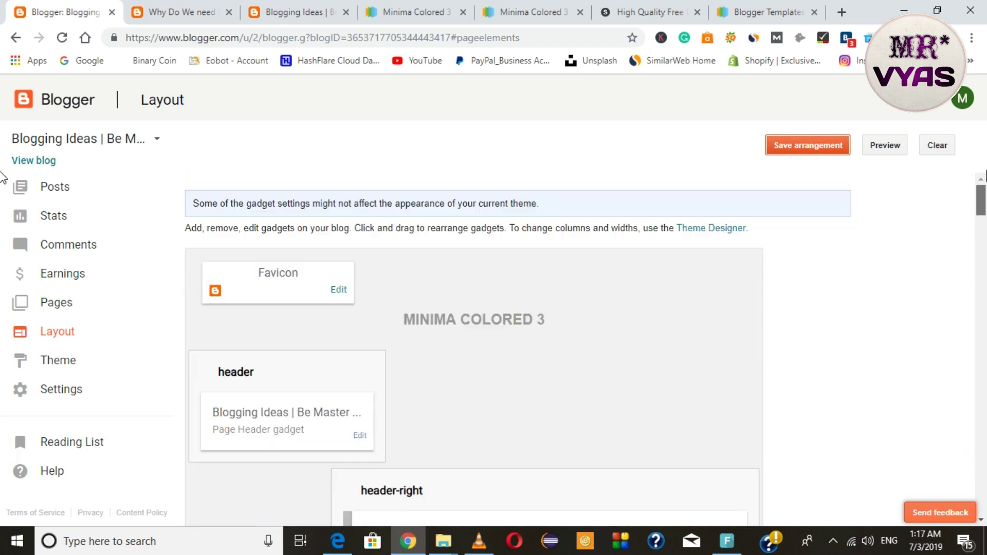
pyautogui.scroll(-7, 307, 329)
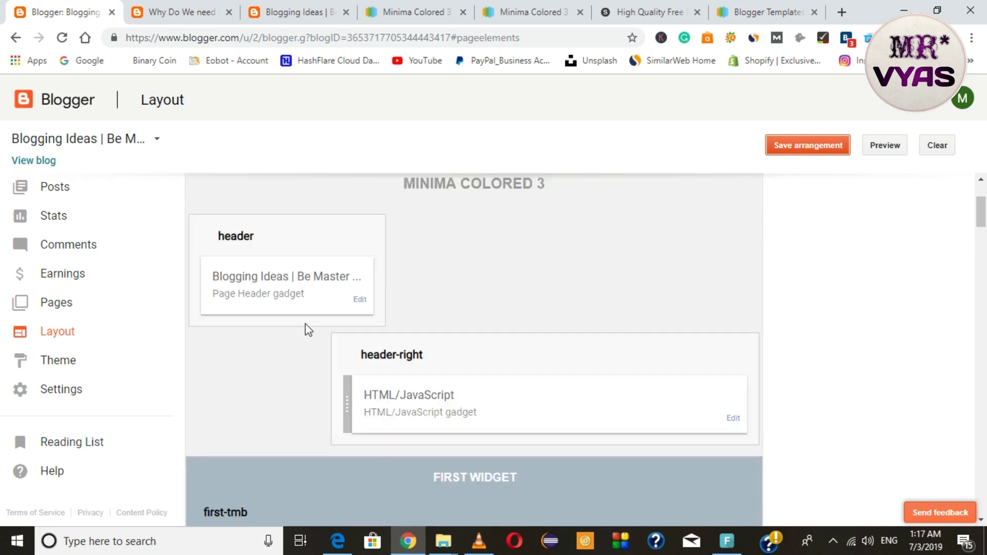
pyautogui.moveTo(981, 232); pyautogui.dragTo(981, 499)
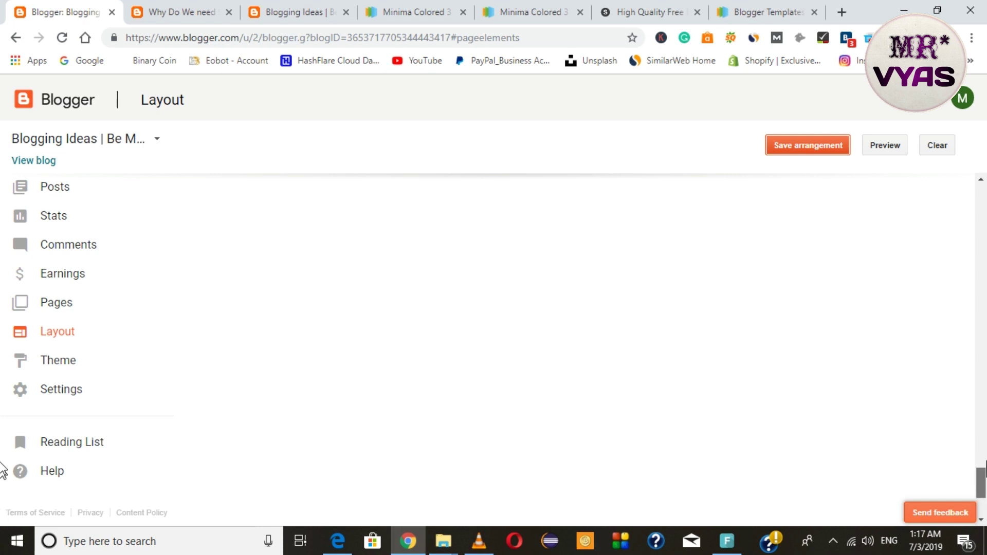
pyautogui.scroll(-3, 200, 339)
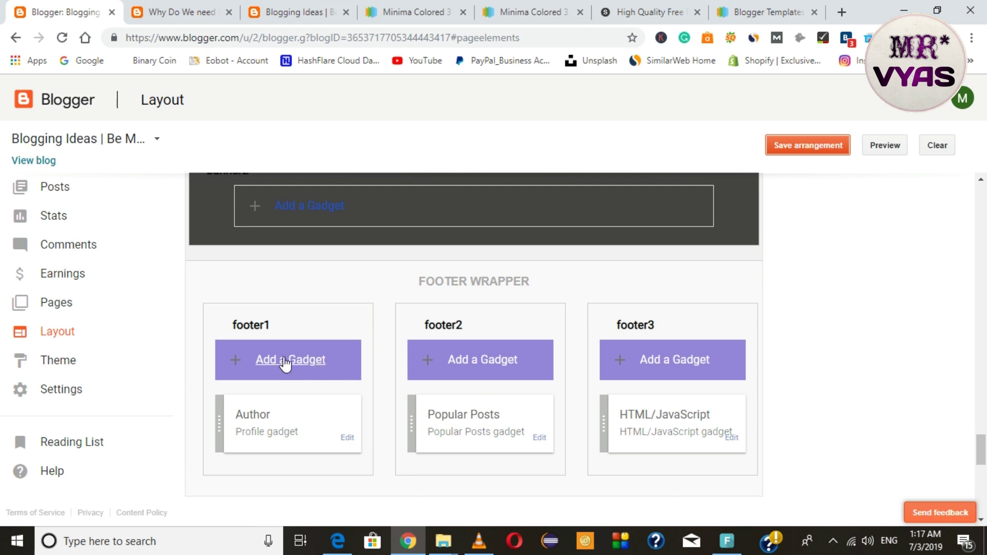
# Open the list of available gadgets for the lower sidebar section and browse it as far as Labels and Link List
pyautogui.scroll(5, 309, 373)
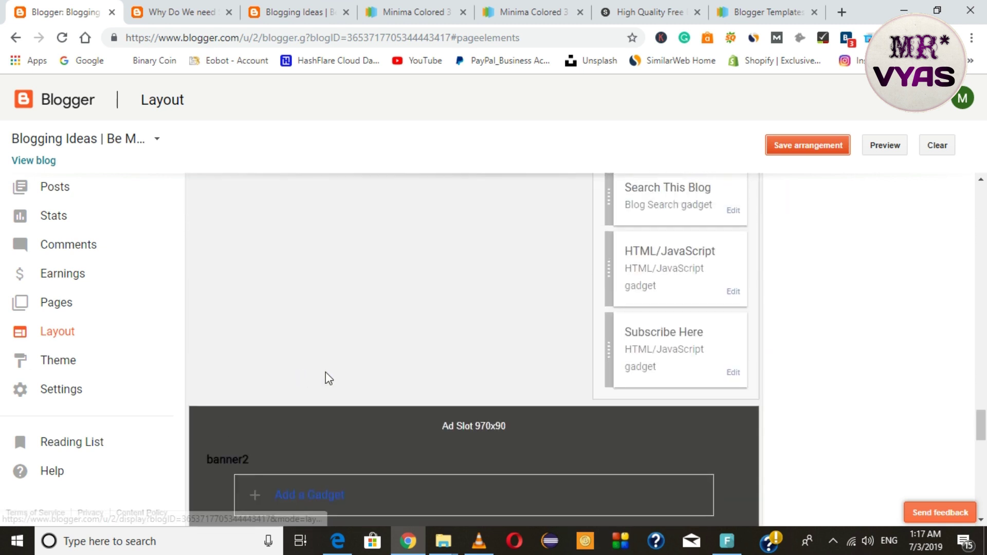
pyautogui.scroll(4, 681, 348)
pyautogui.click(680, 359)
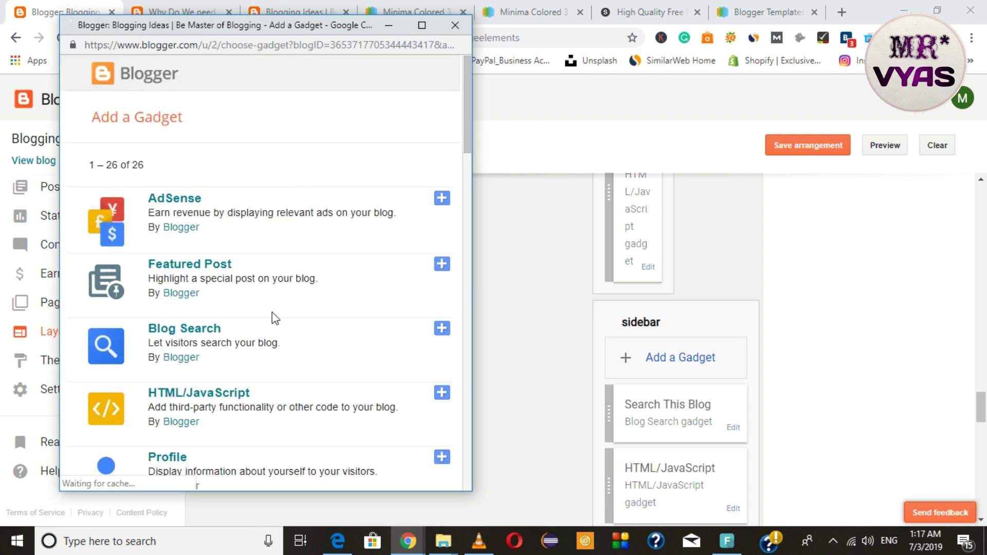
pyautogui.scroll(-6, 273, 324)
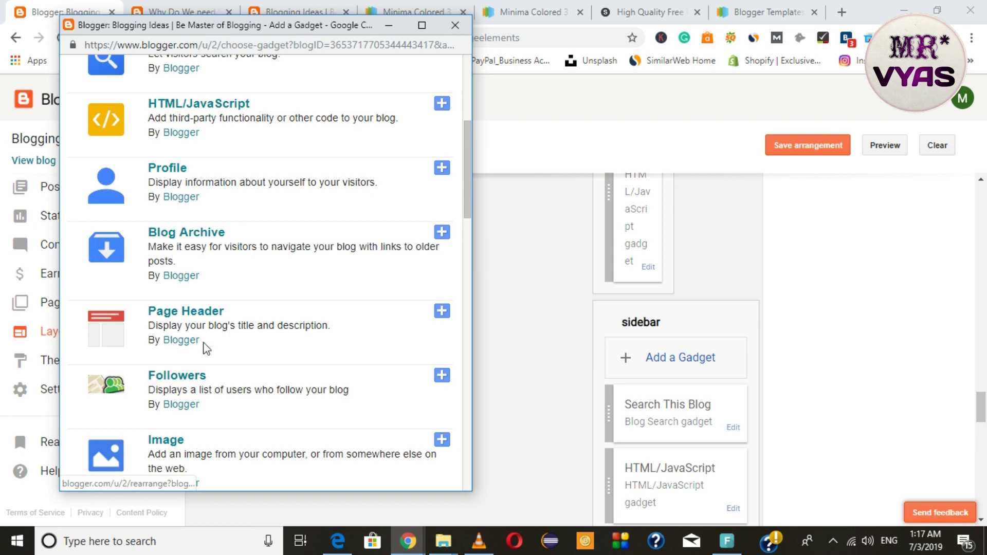
pyautogui.scroll(-4, 193, 314)
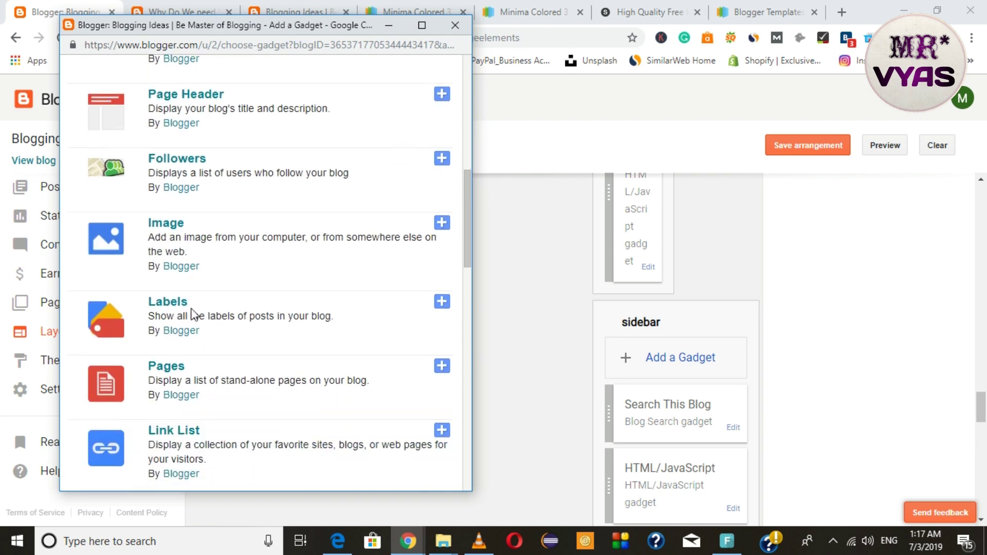